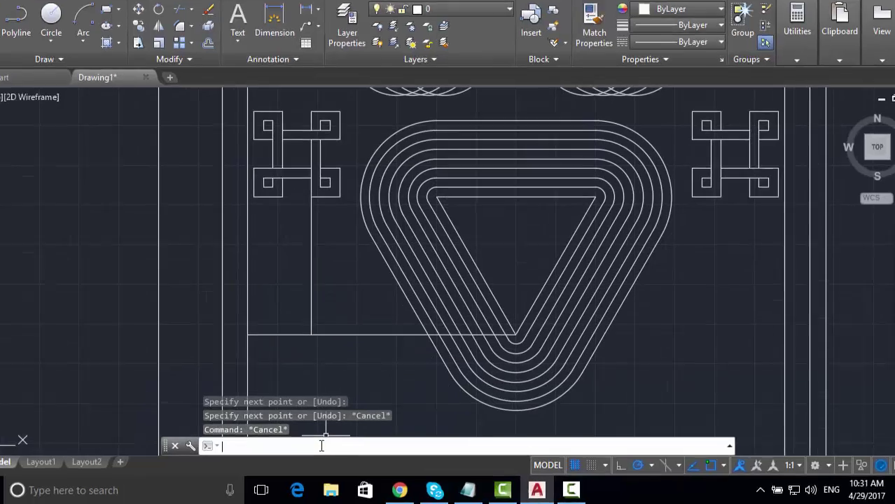
- Draw a circle of radius 5 centred where the vertical construction line meets the horizontal line beside the triangle pattern
{"action": "type", "text": "c"}
{"action": "key", "text": "Return"}
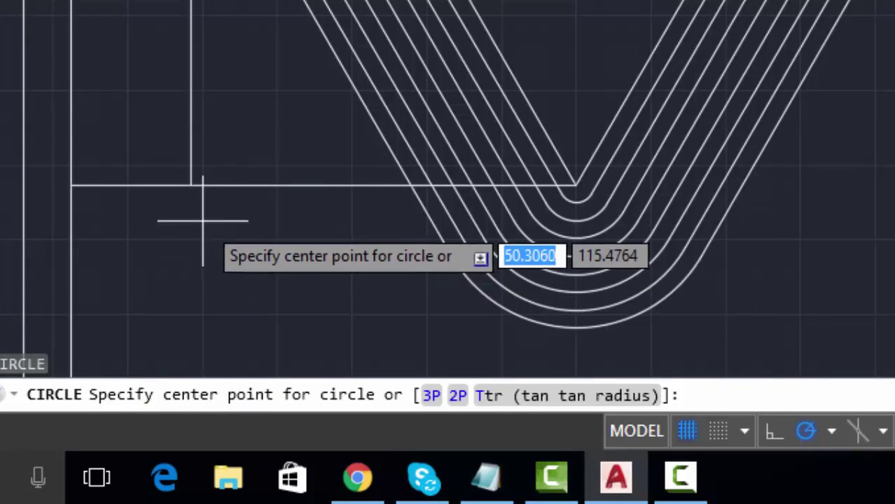
{"action": "left_click", "coordinate": [190, 185]}
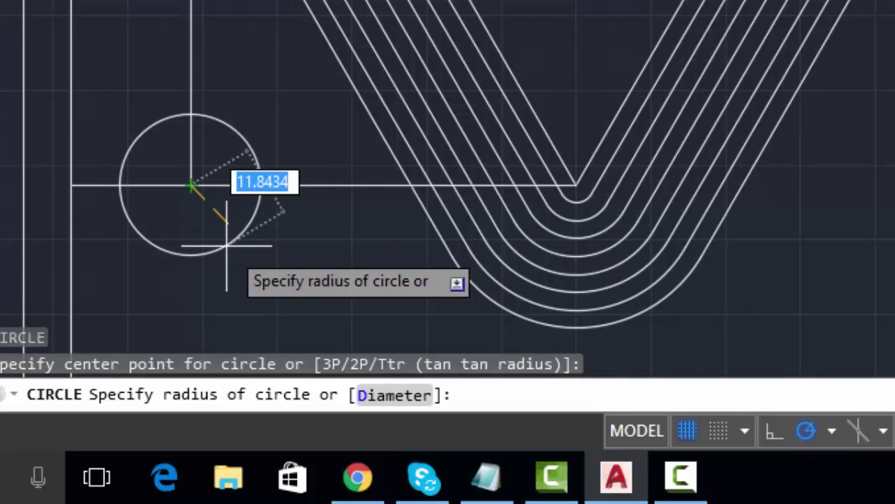
{"action": "type", "text": "5"}
{"action": "key", "text": "Return"}
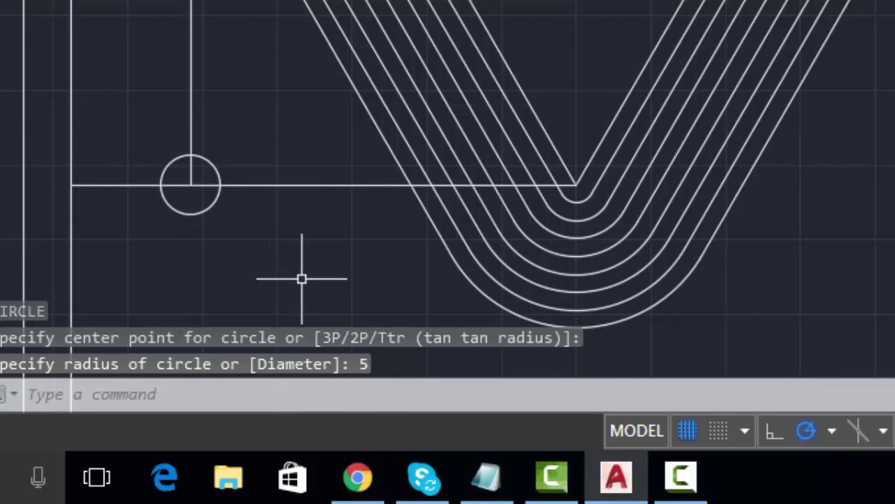
- Offset the circle outward three times at a distance of 5 to form concentric rings
{"action": "type", "text": "O"}
{"action": "key", "text": "Return"}
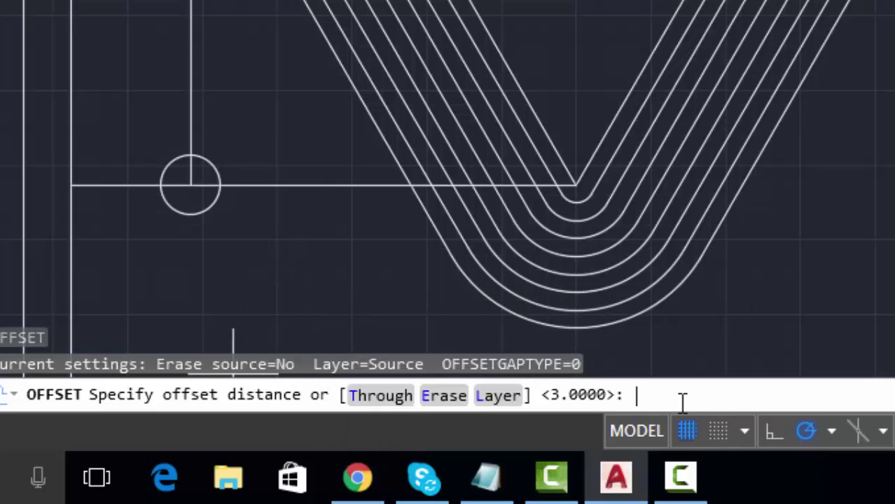
{"action": "key", "text": "Return"}
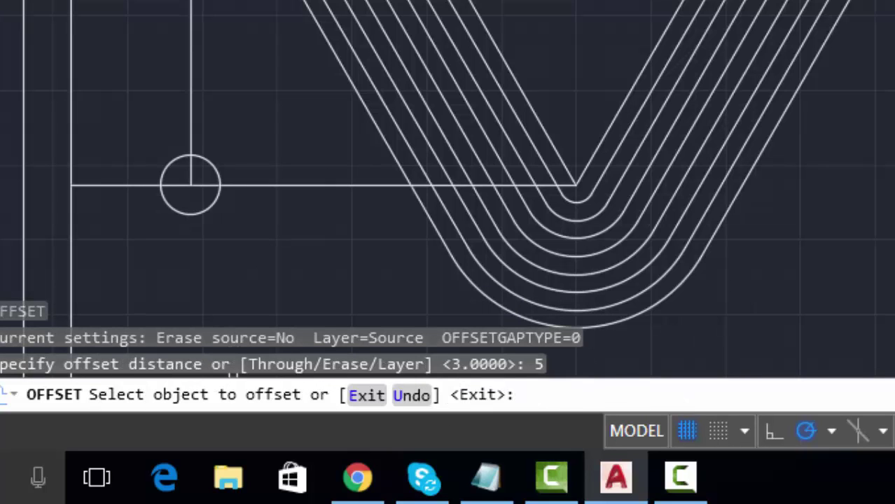
{"action": "left_click", "coordinate": [209, 161]}
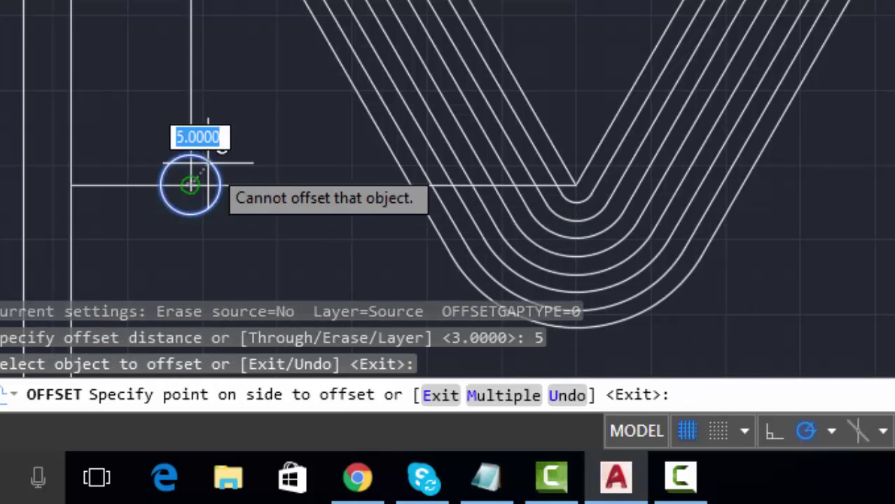
{"action": "left_click", "coordinate": [243, 138]}
{"action": "left_click", "coordinate": [228, 138]}
{"action": "left_click", "coordinate": [257, 114]}
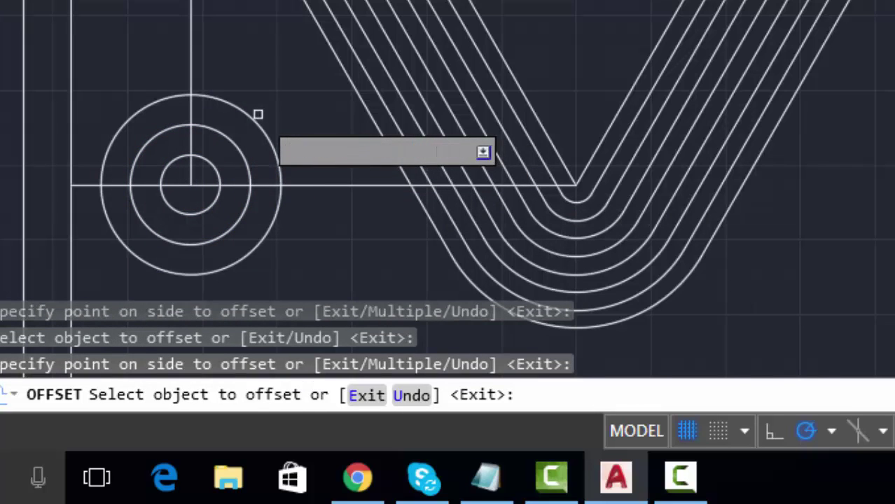
{"action": "left_click", "coordinate": [252, 115]}
{"action": "left_click", "coordinate": [277, 92]}
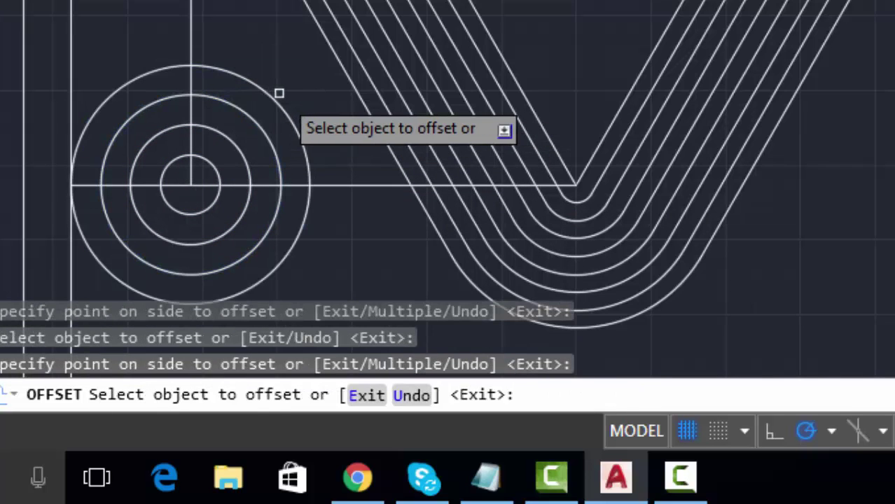
{"action": "key", "text": "Escape"}
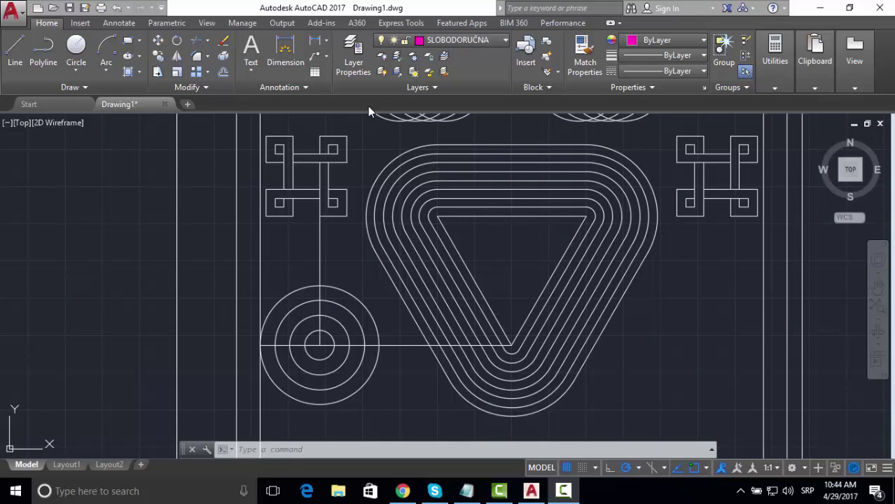
- Open the loadable linetypes from the CRTA-DVE TAČKE-CRTA layer's linetype setting and select CENTERX2 and DASHEDX2
{"action": "left_click", "coordinate": [354, 66]}
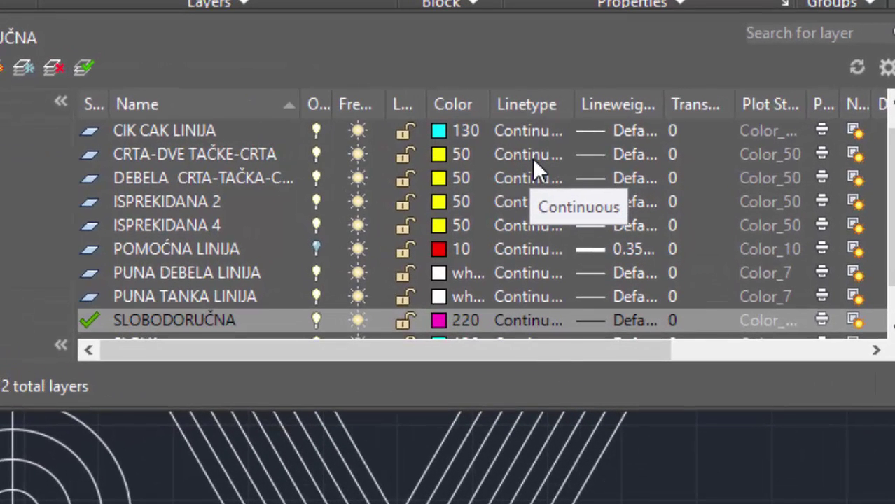
{"action": "left_click", "coordinate": [532, 159]}
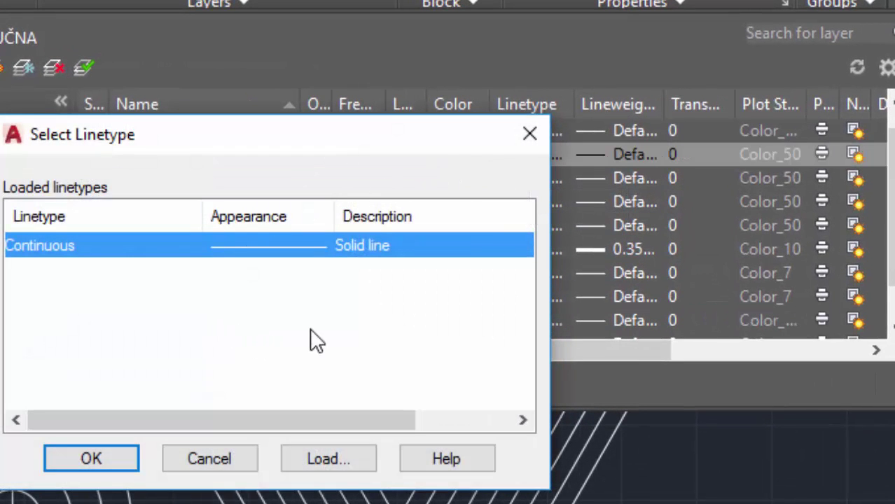
{"action": "left_click", "coordinate": [313, 456]}
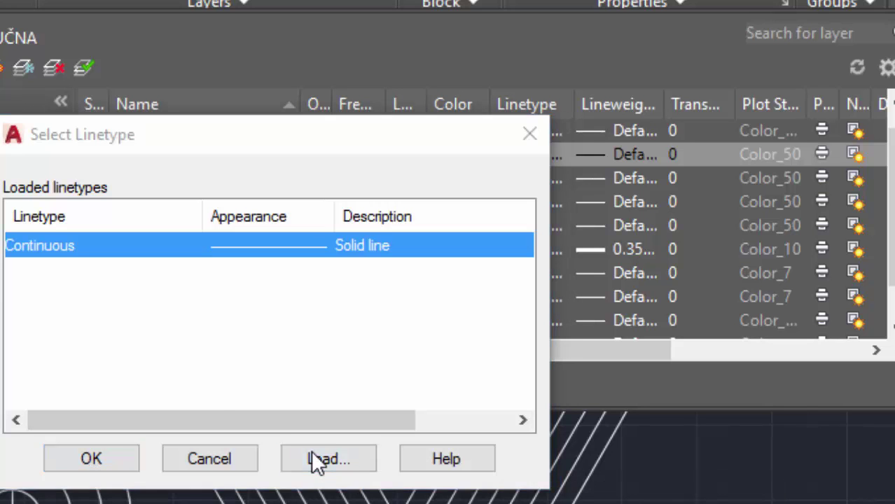
{"action": "left_click", "coordinate": [230, 368]}
{"action": "scroll", "coordinate": [230, 368], "scroll_direction": "down", "scroll_amount": 1}
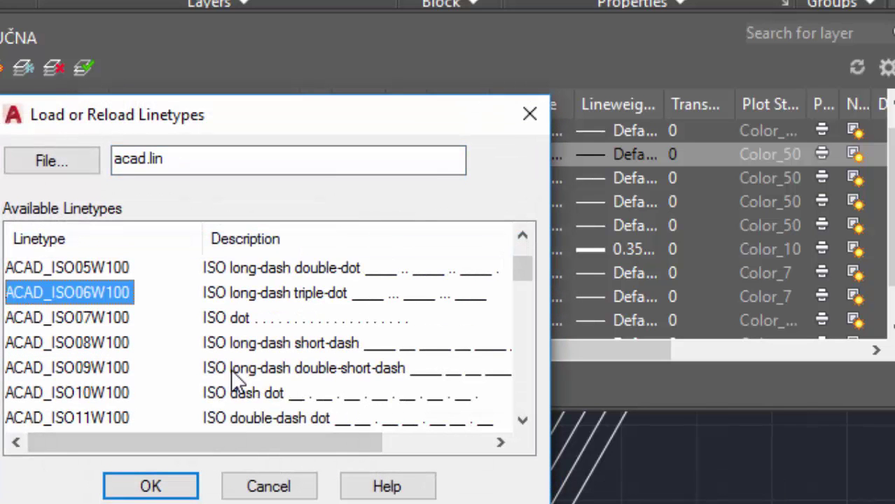
{"action": "scroll", "coordinate": [230, 368], "scroll_direction": "down", "scroll_amount": 4}
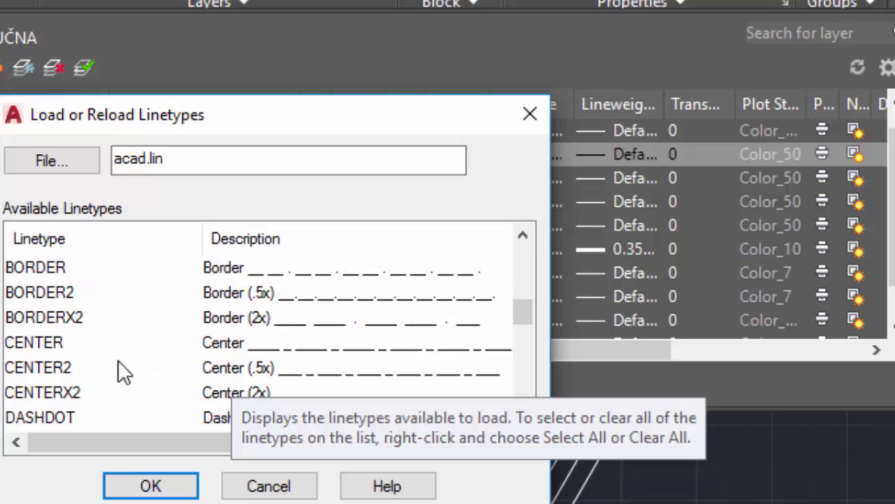
{"action": "left_click", "coordinate": [77, 395]}
{"action": "scroll", "coordinate": [168, 356], "scroll_direction": "down", "scroll_amount": 2}
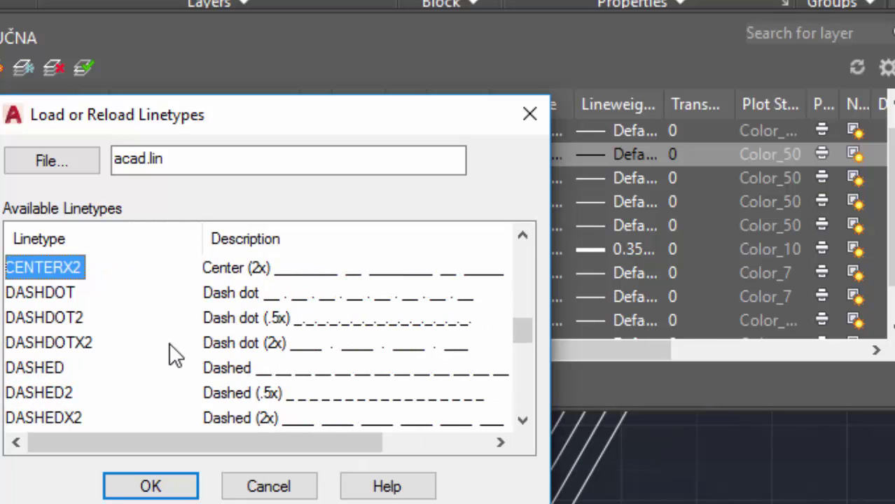
{"action": "scroll", "coordinate": [168, 356], "scroll_direction": "down", "scroll_amount": 1}
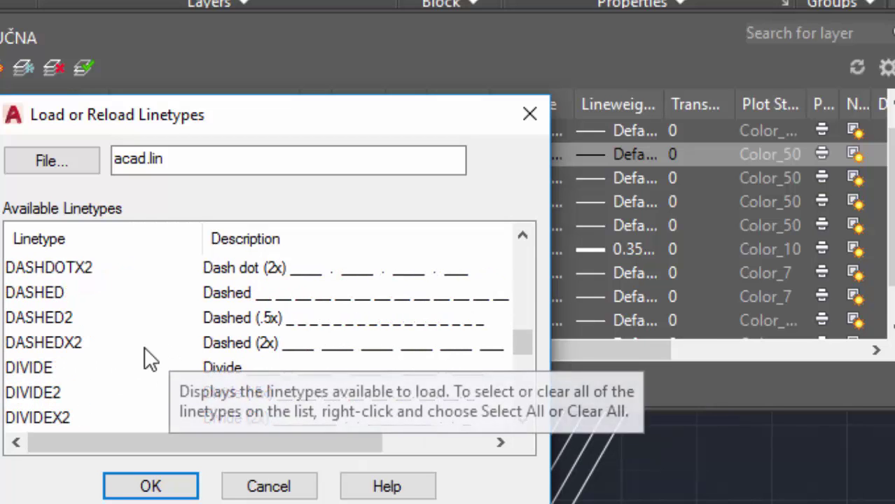
{"action": "left_click", "coordinate": [58, 343]}
- Add HIDDENX2 and PHANTOMX2 to the linetype selection and load all the selected linetypes
{"action": "scroll", "coordinate": [196, 338], "scroll_direction": "down", "scroll_amount": 2}
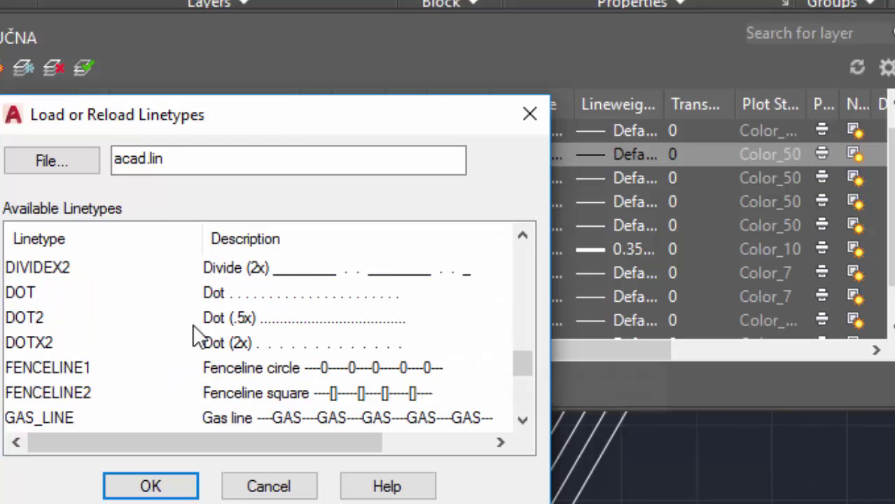
{"action": "scroll", "coordinate": [196, 338], "scroll_direction": "down", "scroll_amount": 1}
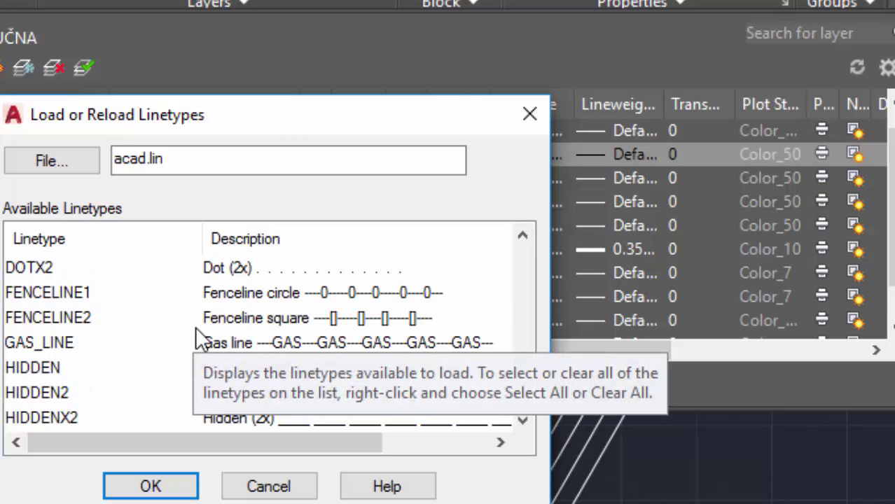
{"action": "left_click", "coordinate": [60, 419]}
{"action": "scroll", "coordinate": [142, 369], "scroll_direction": "down", "scroll_amount": 2}
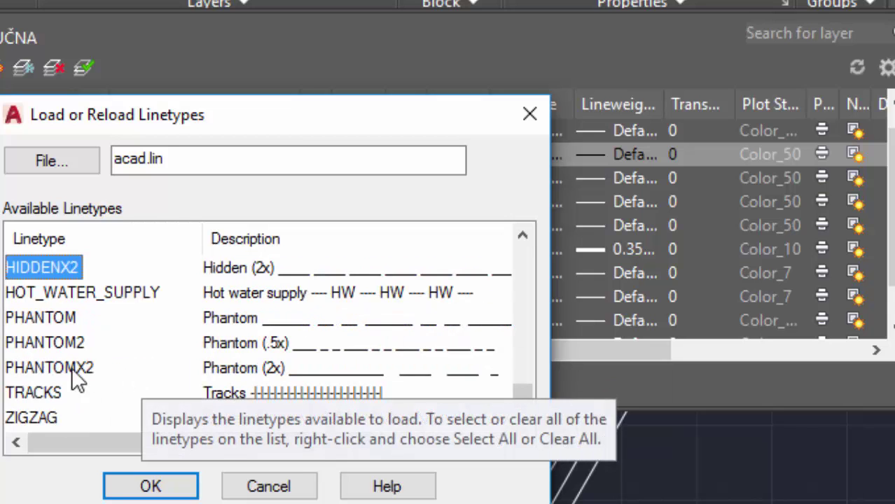
{"action": "left_click", "coordinate": [67, 368], "text": "ctrl"}
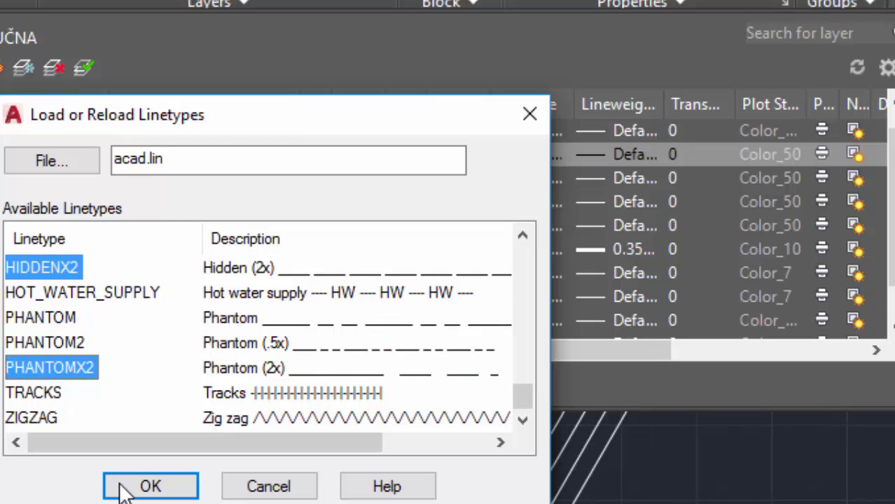
{"action": "left_click", "coordinate": [128, 489]}
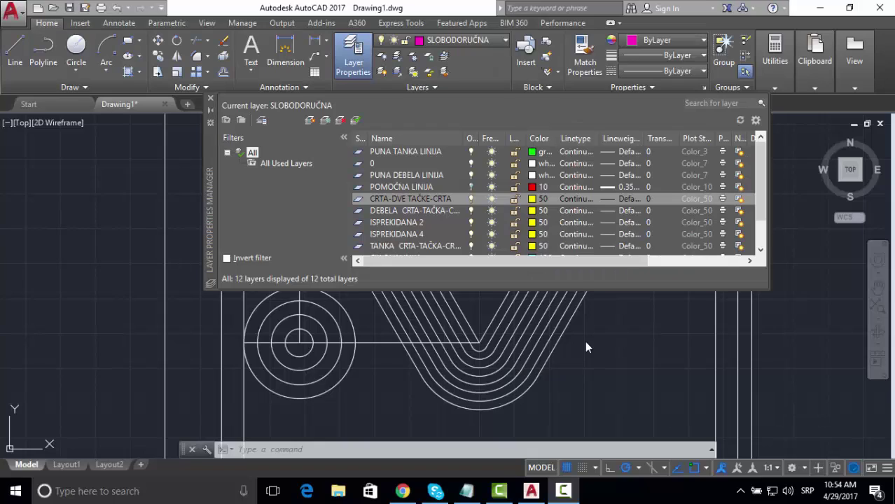
- Assign linetype PHANTOMX2 to the CRTA-DVE TAČKE-CRTA layer and CENTERX2 to the DEBELA CRTA-TAČKA layer
{"action": "left_click", "coordinate": [578, 200]}
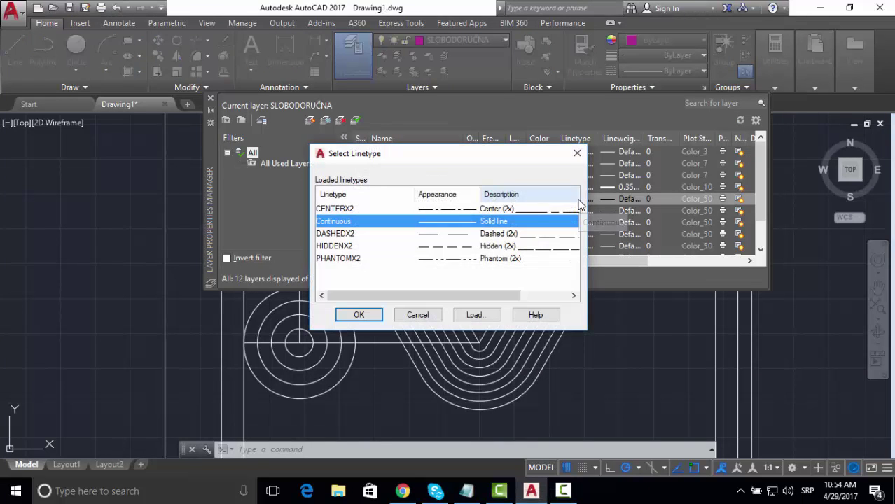
{"action": "left_click", "coordinate": [422, 259]}
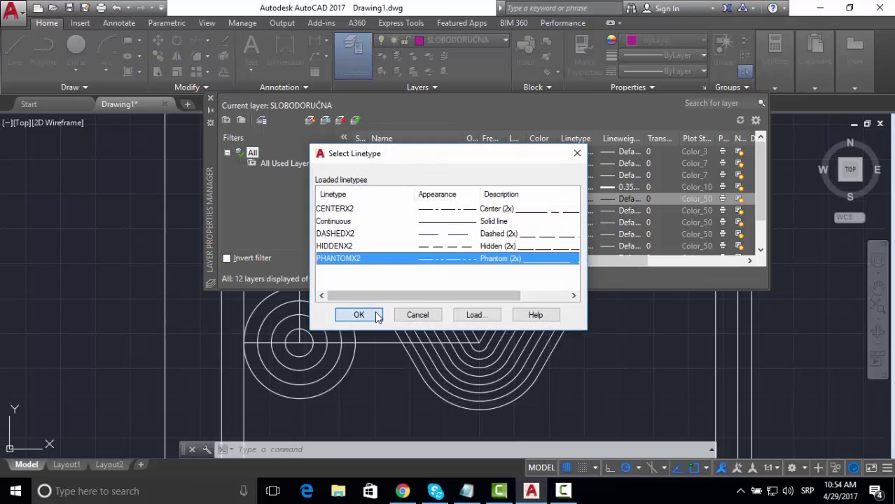
{"action": "left_click", "coordinate": [359, 315]}
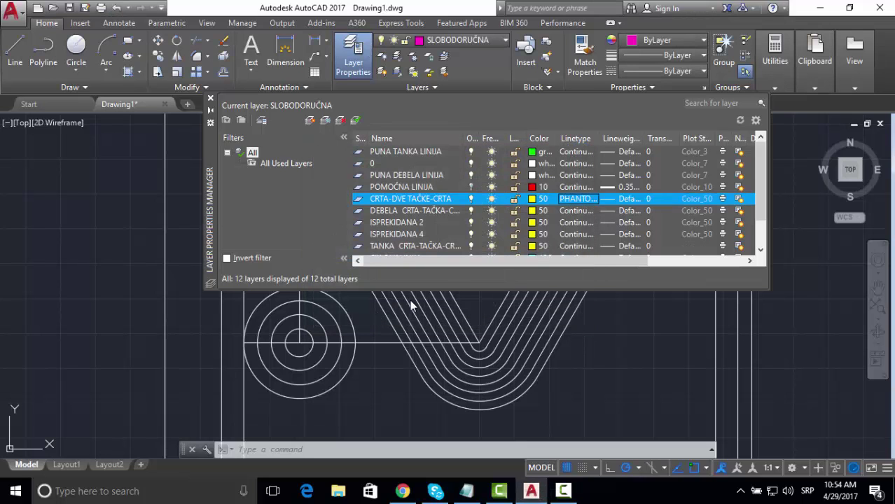
{"action": "left_click", "coordinate": [571, 211]}
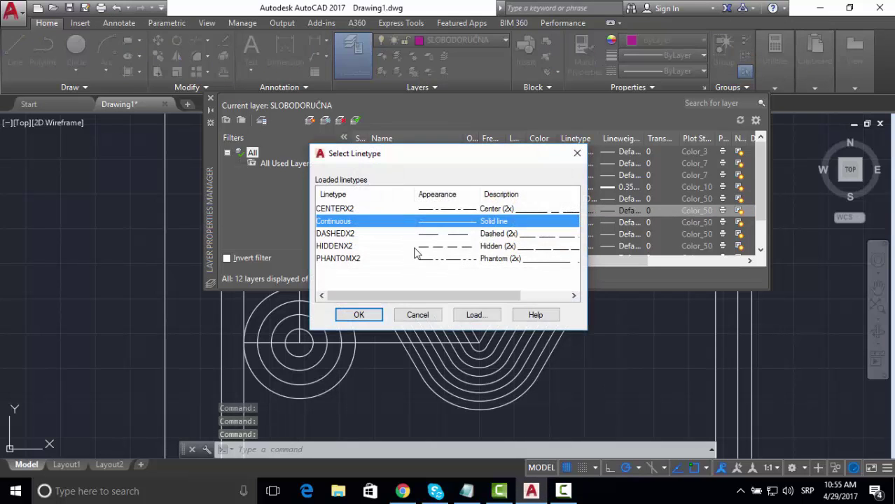
{"action": "left_click", "coordinate": [345, 209]}
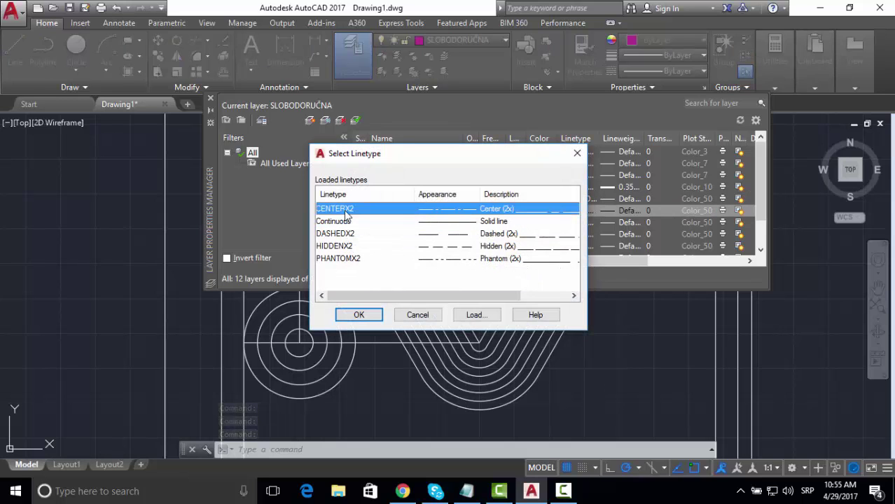
{"action": "left_click", "coordinate": [359, 316]}
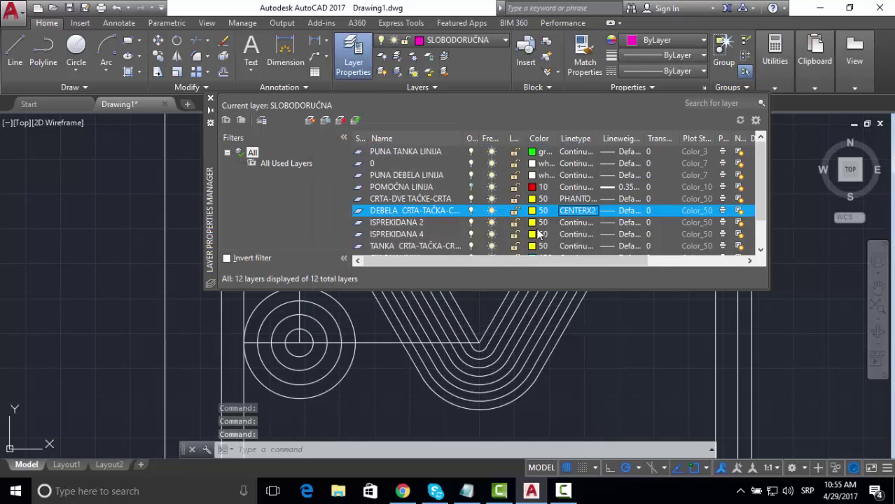
- Assign linetype HIDDENX2 to the ISPREKIDANA 2 layer and DASHEDX2 to the ISPREKIDANA 4 layer
{"action": "left_click", "coordinate": [565, 220]}
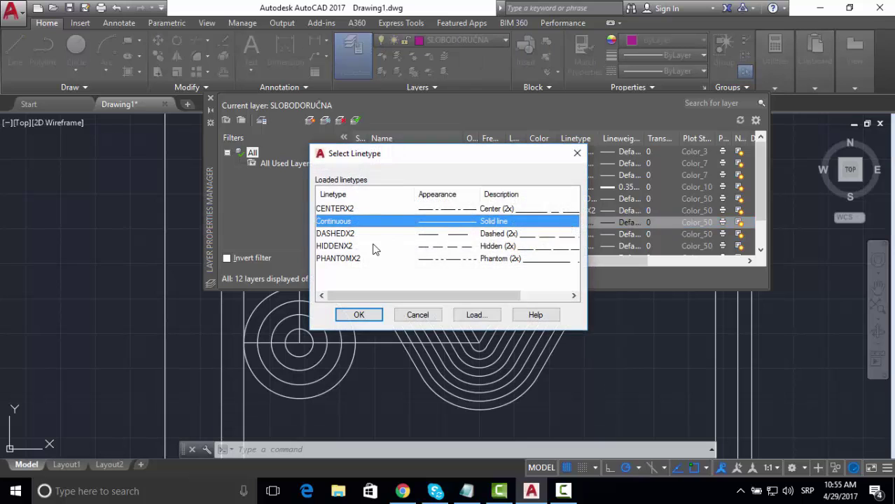
{"action": "left_click", "coordinate": [335, 246]}
{"action": "left_click", "coordinate": [364, 316]}
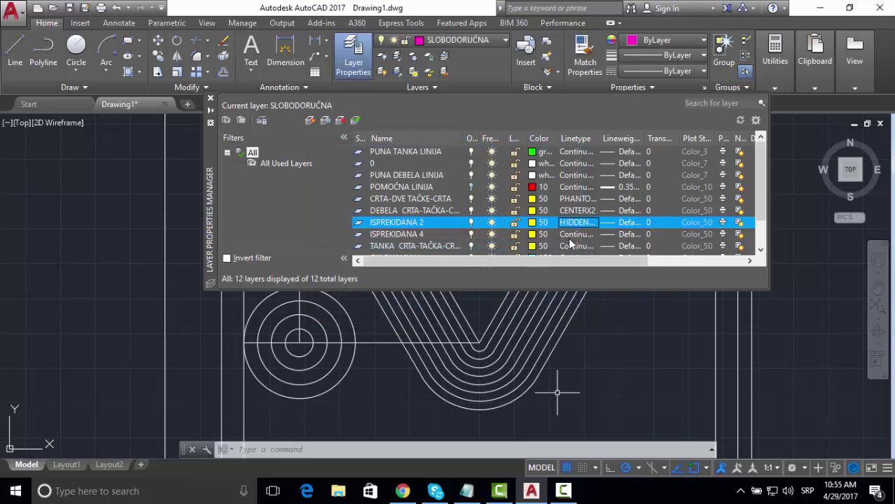
{"action": "left_click", "coordinate": [569, 237]}
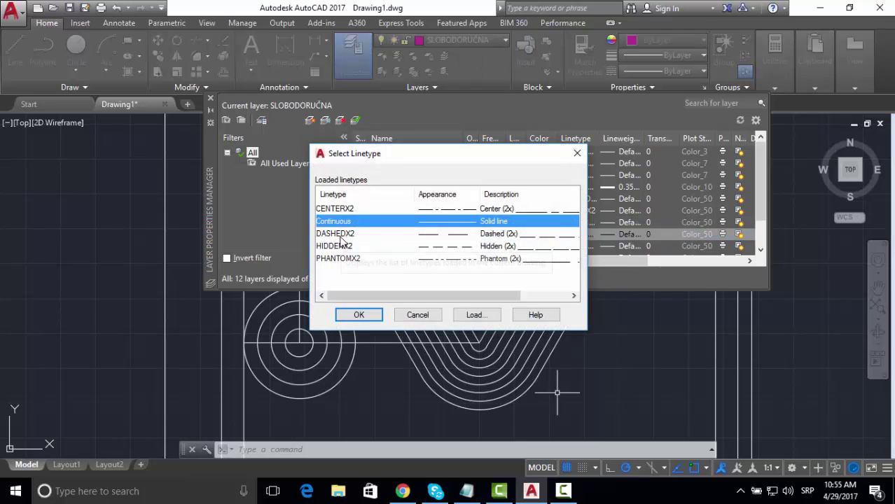
{"action": "left_click", "coordinate": [341, 234]}
{"action": "left_click", "coordinate": [358, 315]}
- Assign linetype CENTERX2 to the TANKA CRTA-TAČKA layer and close the layer manager
{"action": "scroll", "coordinate": [634, 249], "scroll_direction": "down", "scroll_amount": 1}
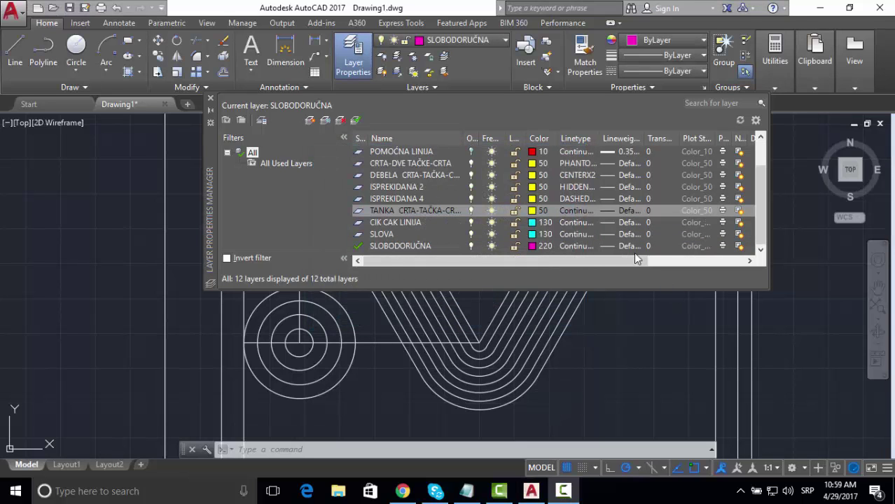
{"action": "left_click", "coordinate": [577, 222]}
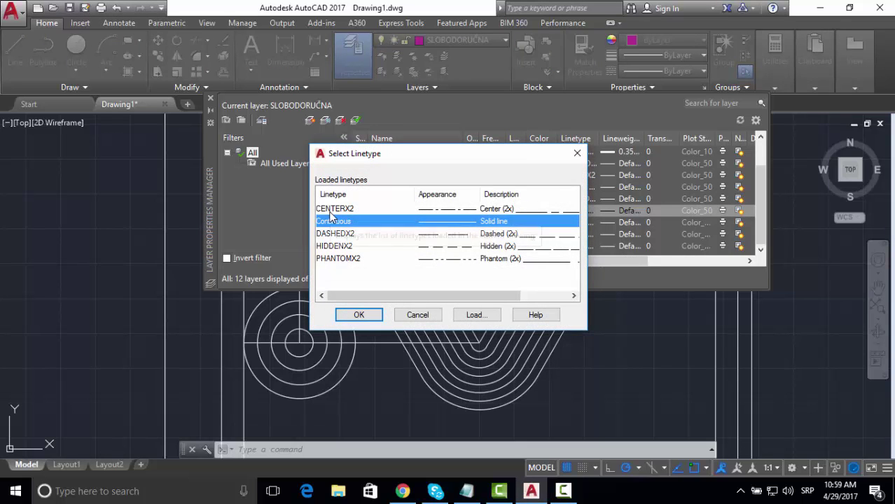
{"action": "left_click", "coordinate": [333, 209]}
{"action": "left_click", "coordinate": [355, 314]}
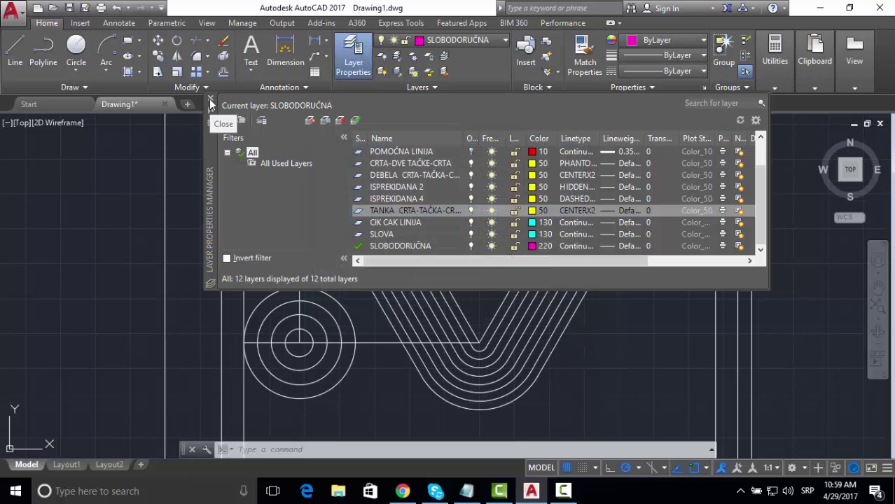
{"action": "left_click", "coordinate": [210, 102]}
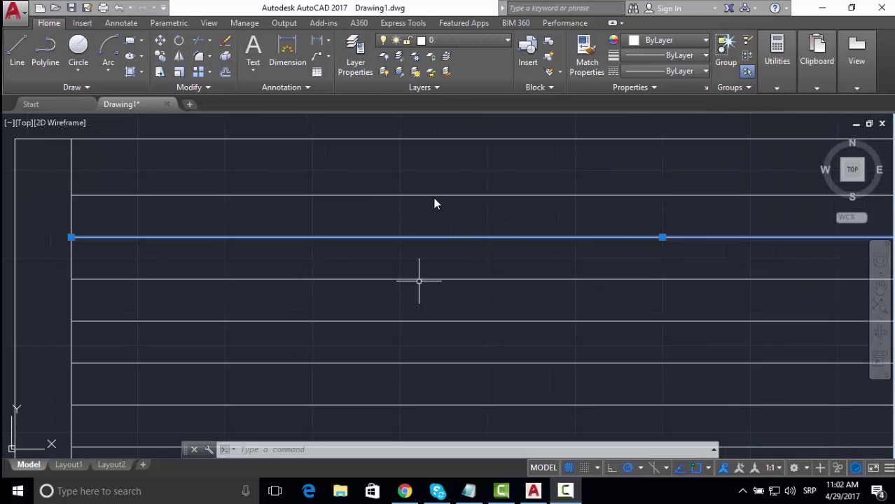
- Clear the current selection and assign the first horizontal line below the upper frame border to the PUNA DEBELA LINIJA layer
{"action": "left_click", "coordinate": [432, 187]}
{"action": "key", "text": "Escape"}
{"action": "left_click", "coordinate": [432, 195]}
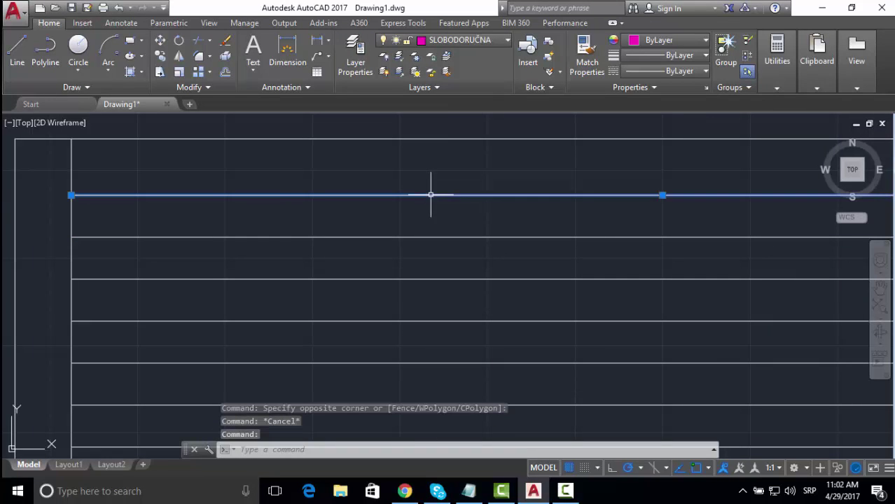
{"action": "left_click", "coordinate": [448, 40]}
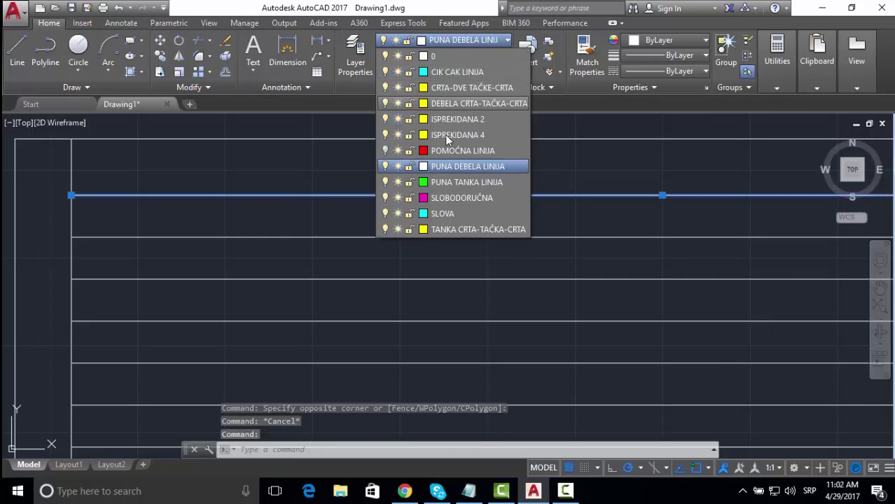
{"action": "left_click", "coordinate": [451, 166]}
{"action": "key", "text": "Escape"}
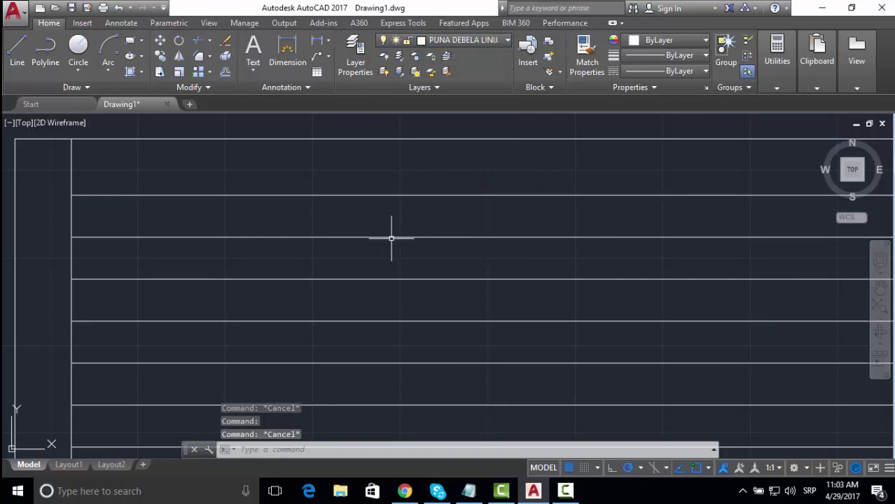
- Assign the second horizontal line from the upper border to the ISPREKIDANA 4 layer and deselect it
{"action": "left_click", "coordinate": [389, 237]}
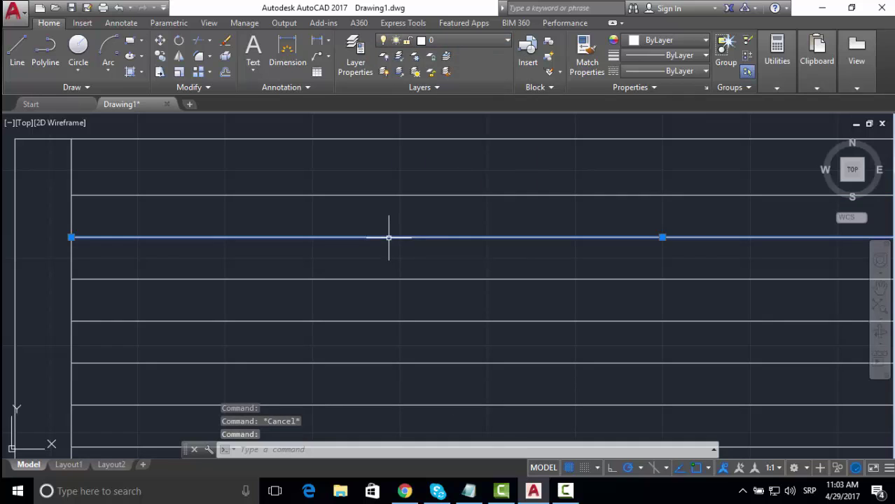
{"action": "left_click", "coordinate": [476, 42]}
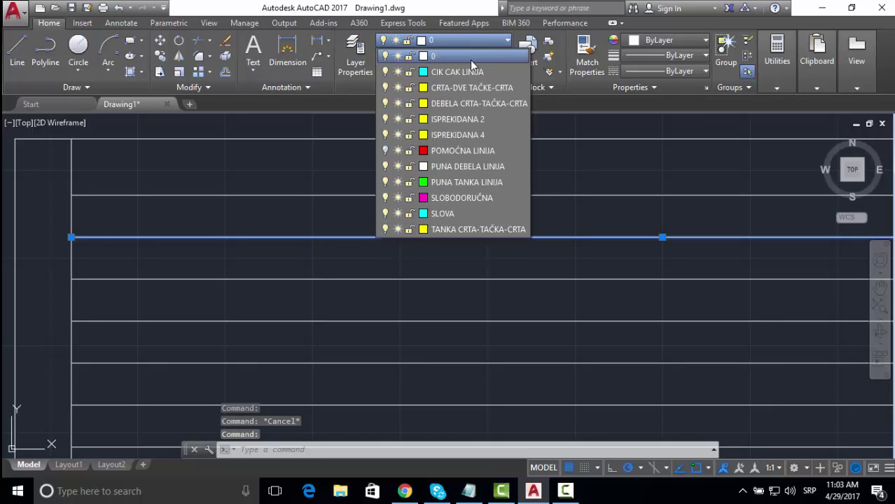
{"action": "left_click", "coordinate": [449, 136]}
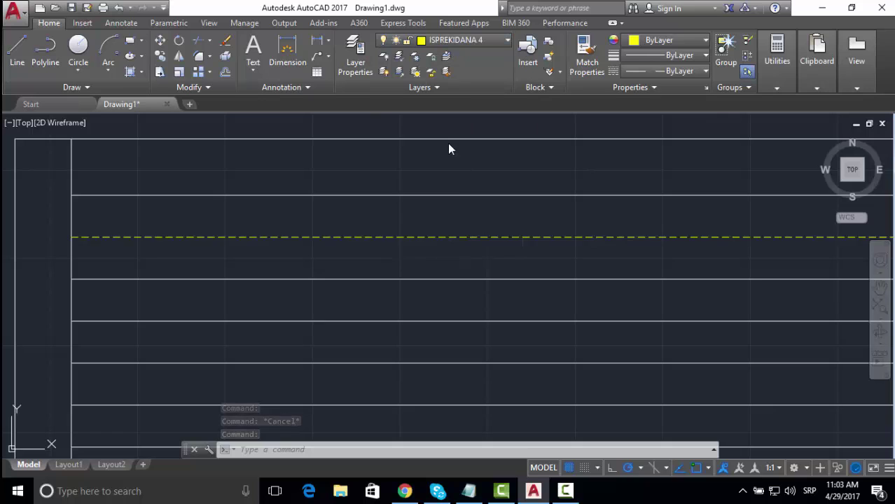
{"action": "key", "text": "Escape"}
- Assign the third horizontal line from the upper border to the PUNA TANKA LINIJA layer and deselect it
{"action": "left_click", "coordinate": [400, 280]}
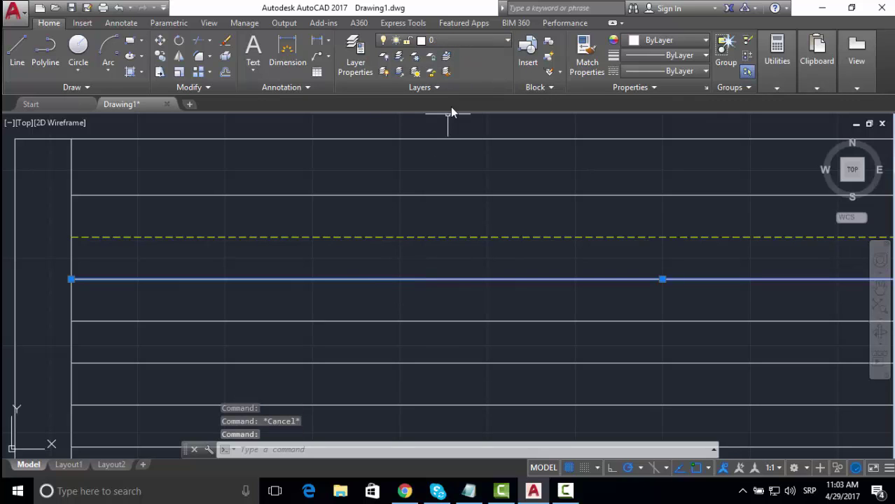
{"action": "left_click", "coordinate": [461, 43]}
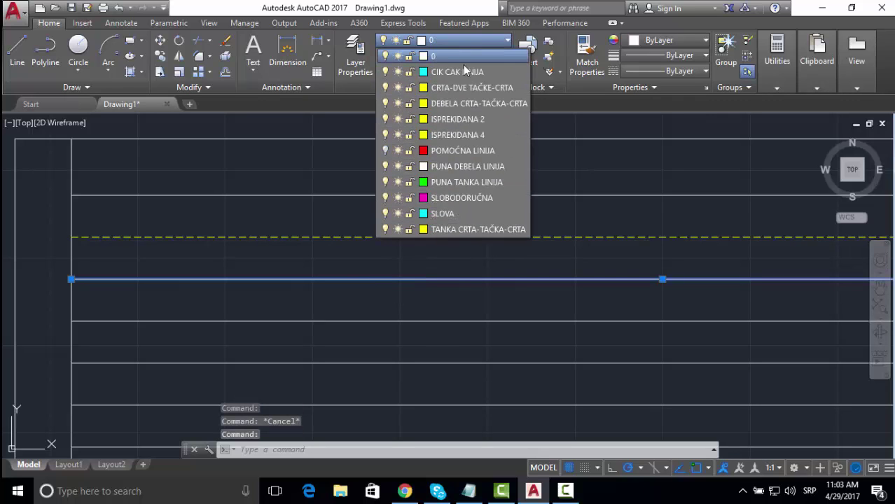
{"action": "left_click", "coordinate": [439, 182]}
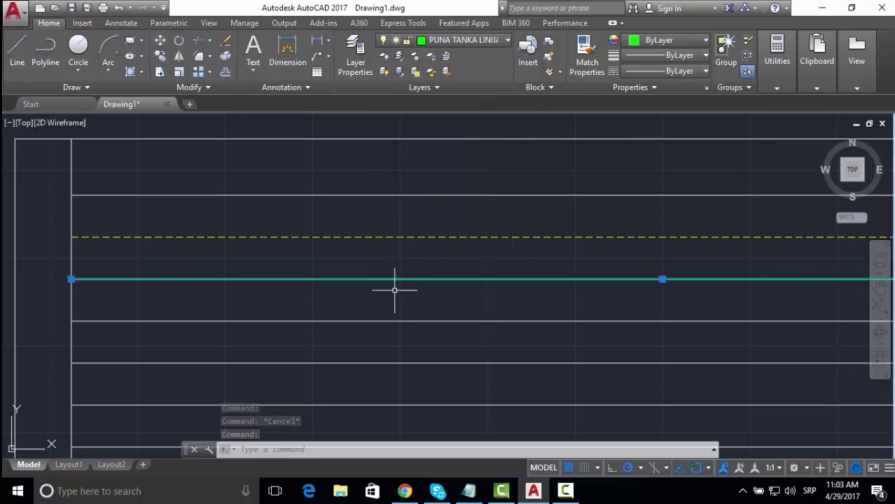
{"action": "key", "text": "Escape"}
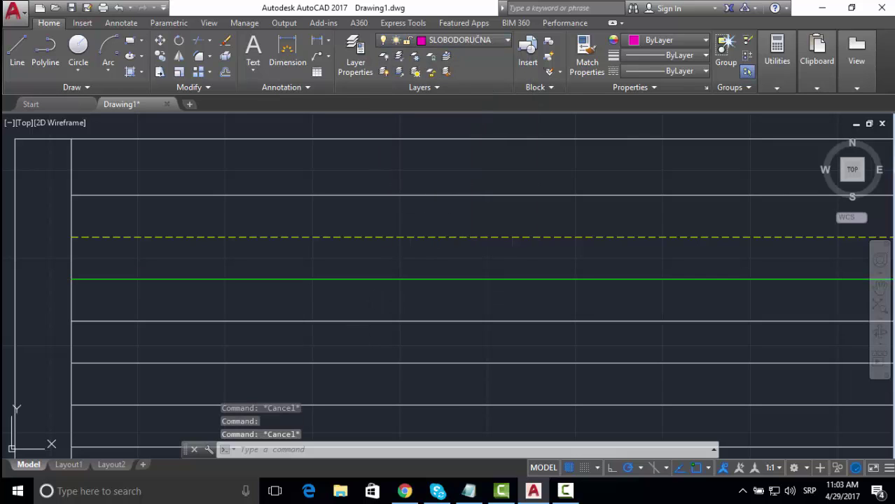
- Assign the fourth horizontal line, just below the green one, to the ISPREKIDANA 2 layer and deselect it
{"action": "left_click", "coordinate": [371, 322]}
{"action": "left_click", "coordinate": [470, 41]}
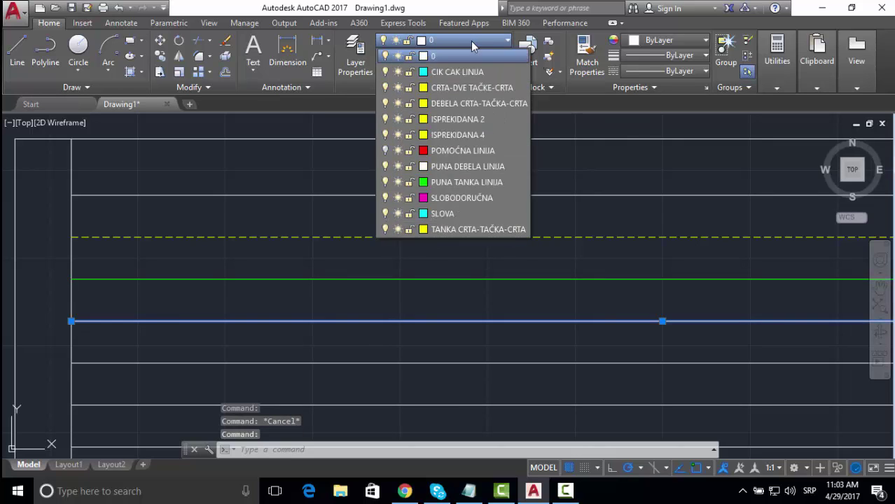
{"action": "left_click", "coordinate": [468, 120]}
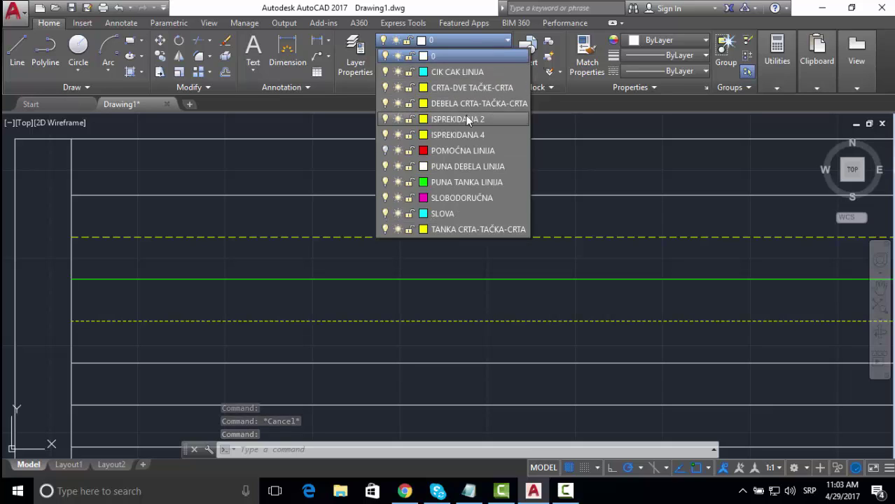
{"action": "key", "text": "Escape"}
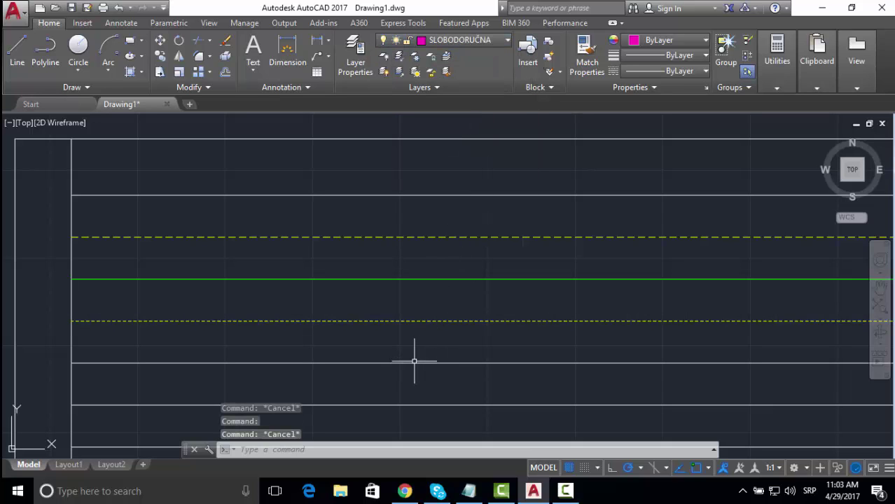
- Assign the fifth horizontal line to the DEBELA CRTA-TAČKA-CRTA layer and deselect it
{"action": "left_click", "coordinate": [413, 363]}
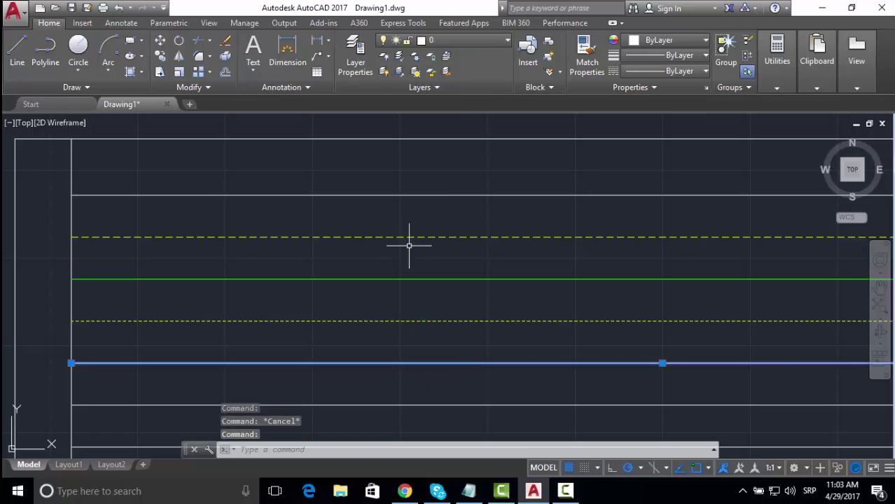
{"action": "left_click", "coordinate": [488, 41]}
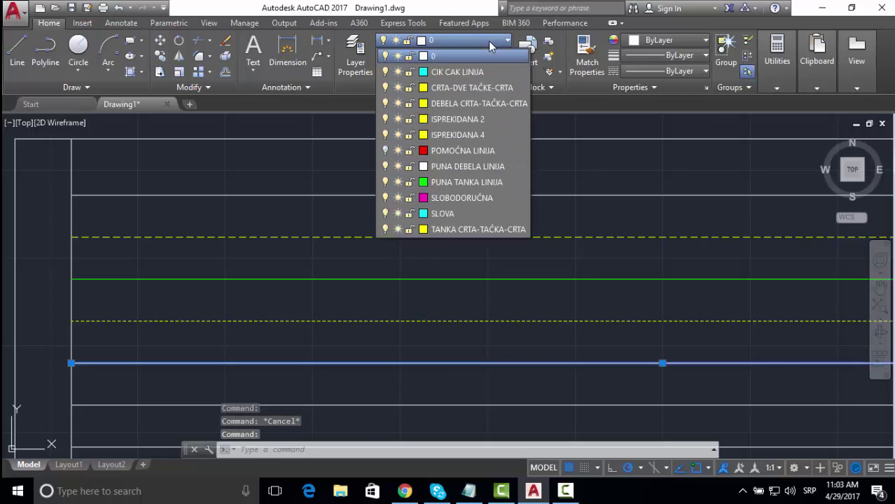
{"action": "left_click", "coordinate": [468, 106]}
{"action": "scroll", "coordinate": [416, 253], "scroll_direction": "down", "scroll_amount": 2}
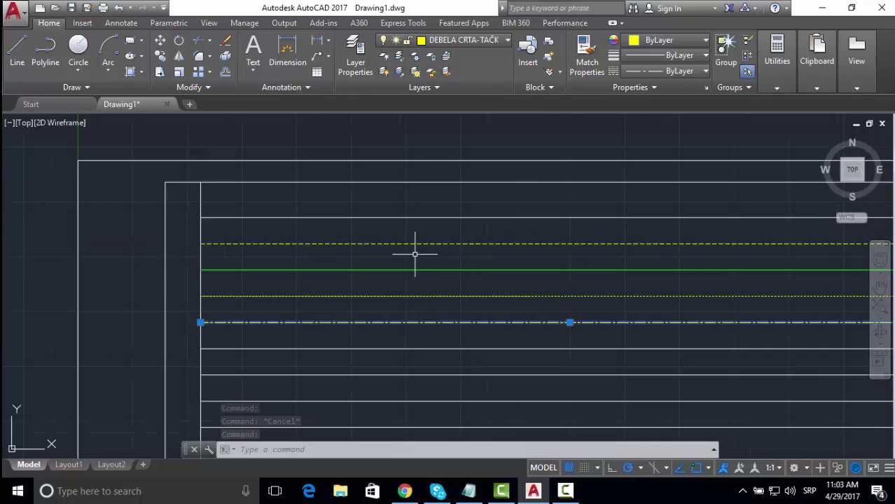
{"action": "scroll", "coordinate": [394, 349], "scroll_direction": "up", "scroll_amount": 2}
{"action": "key", "text": "Escape"}
- Assign the sixth horizontal line to the TANKA CRTA-TAČKA-CRTA layer and deselect it
{"action": "left_click", "coordinate": [380, 341]}
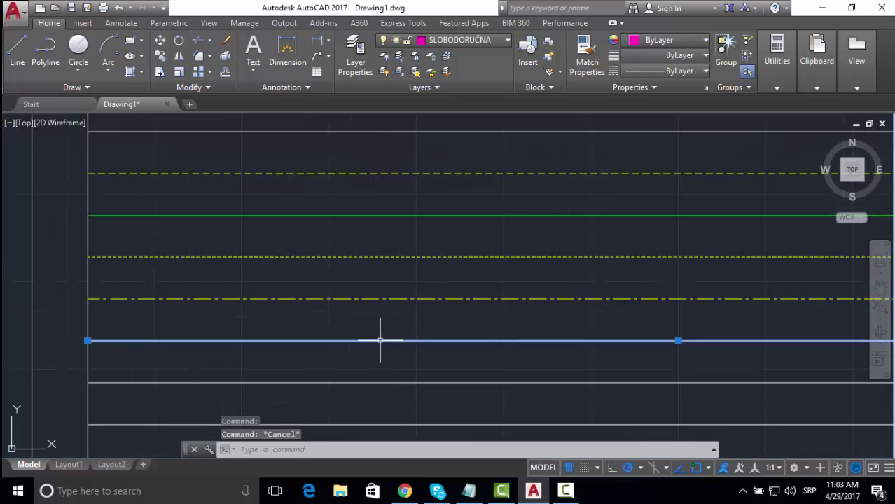
{"action": "left_click", "coordinate": [483, 40]}
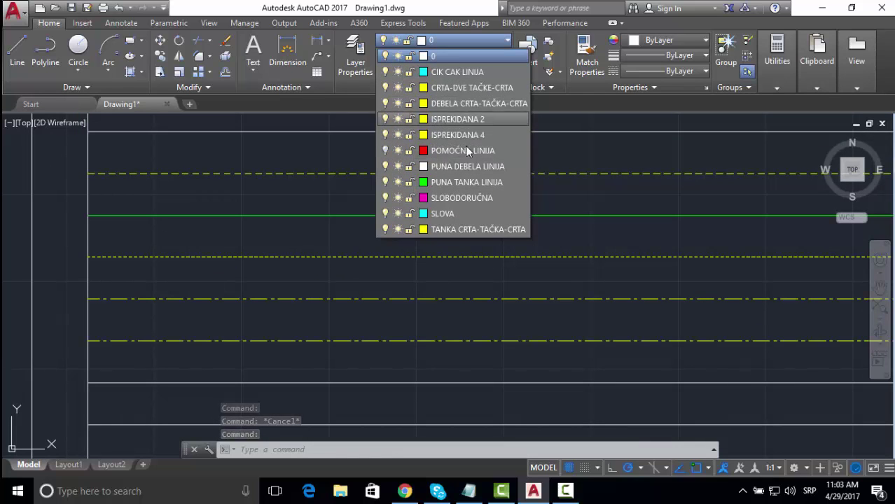
{"action": "left_click", "coordinate": [393, 230]}
{"action": "key", "text": "Escape"}
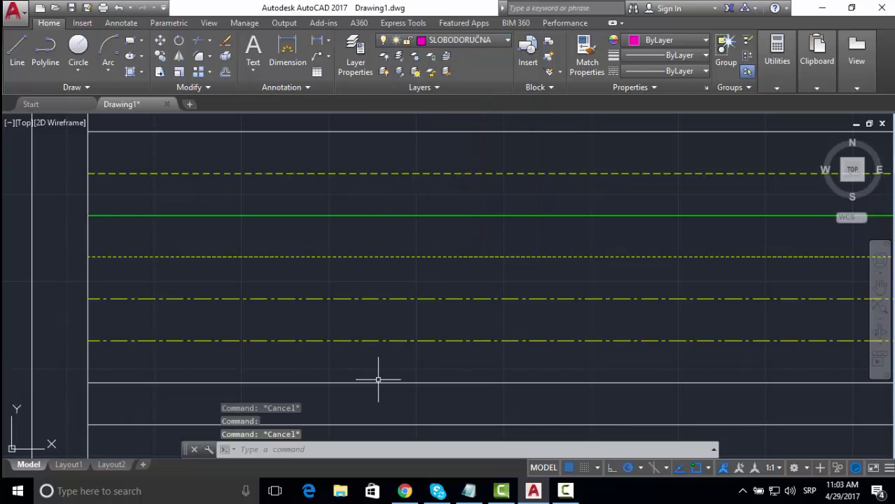
- Assign the seventh horizontal line to the CRTA-DVE TAČKE-CRTA layer
{"action": "left_click", "coordinate": [376, 383]}
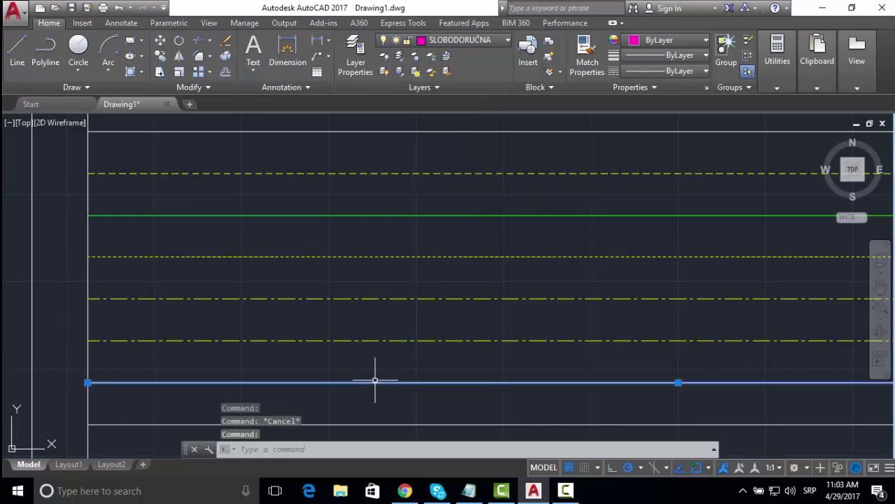
{"action": "left_click", "coordinate": [490, 43]}
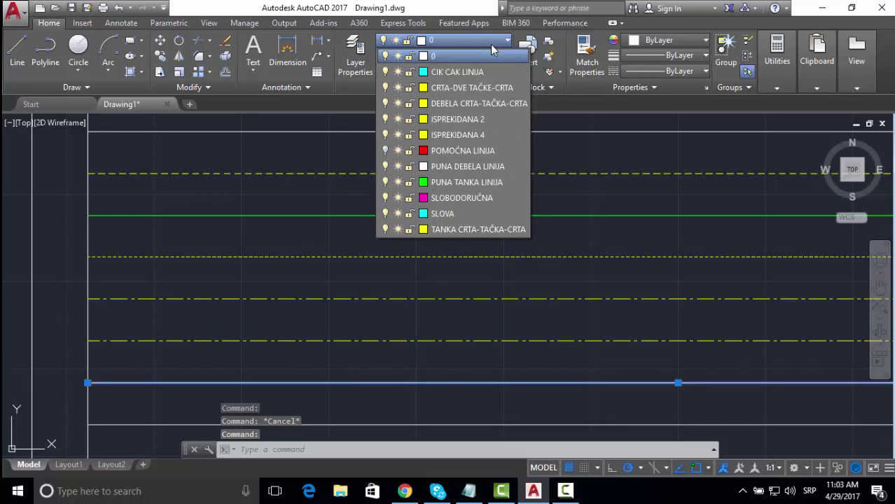
{"action": "left_click", "coordinate": [474, 96]}
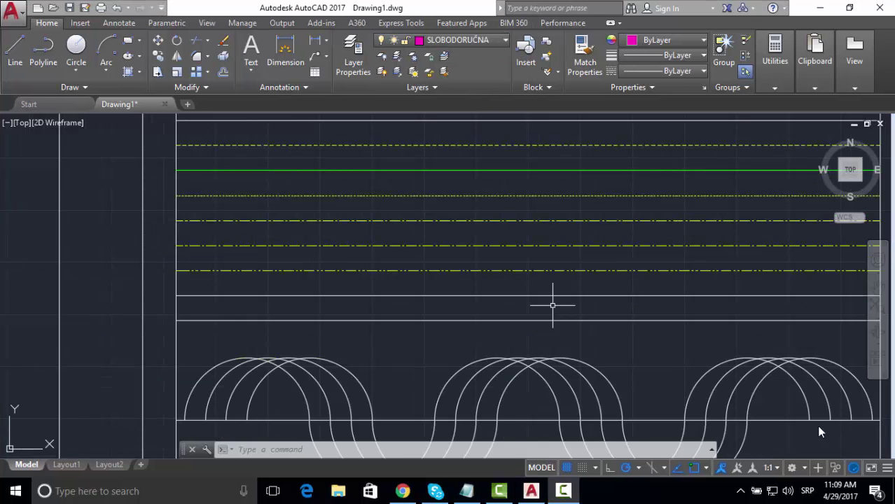
- On the SLOBODORUČNA layer, start a fit-point spline at the left end of the eighth horizontal line, with its second point slightly above the line
{"action": "left_click", "coordinate": [504, 40]}
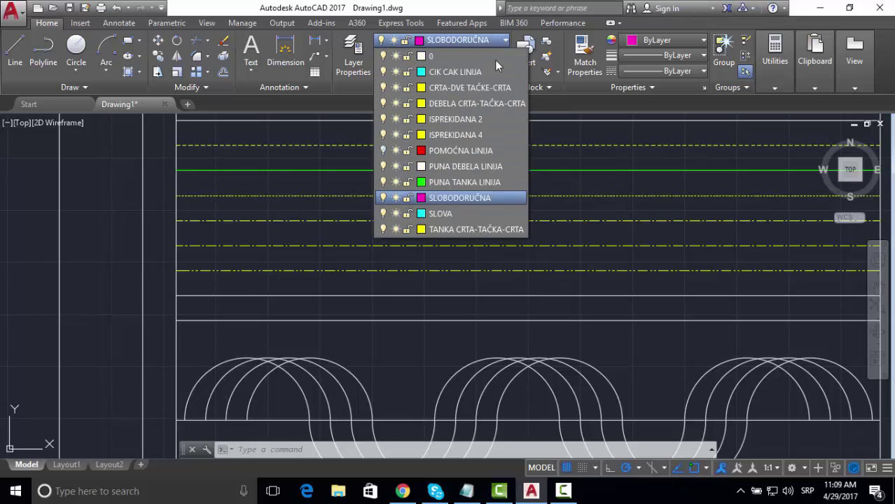
{"action": "left_click", "coordinate": [462, 198]}
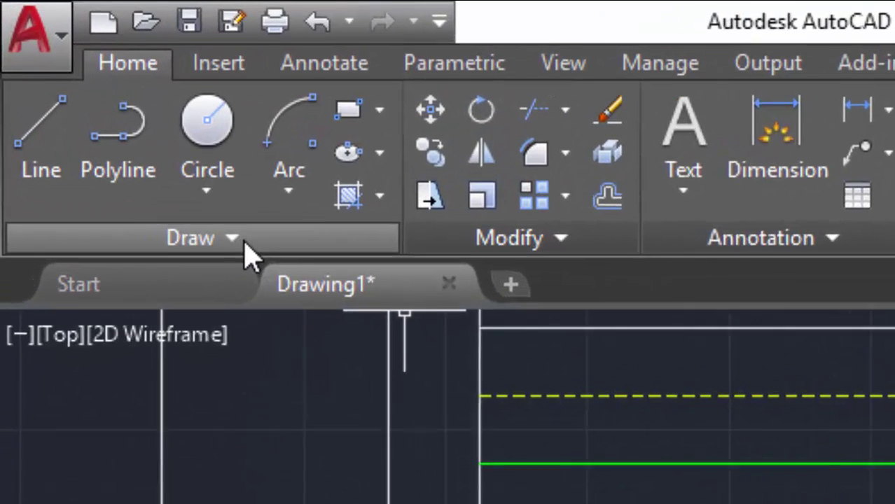
{"action": "left_click", "coordinate": [245, 241]}
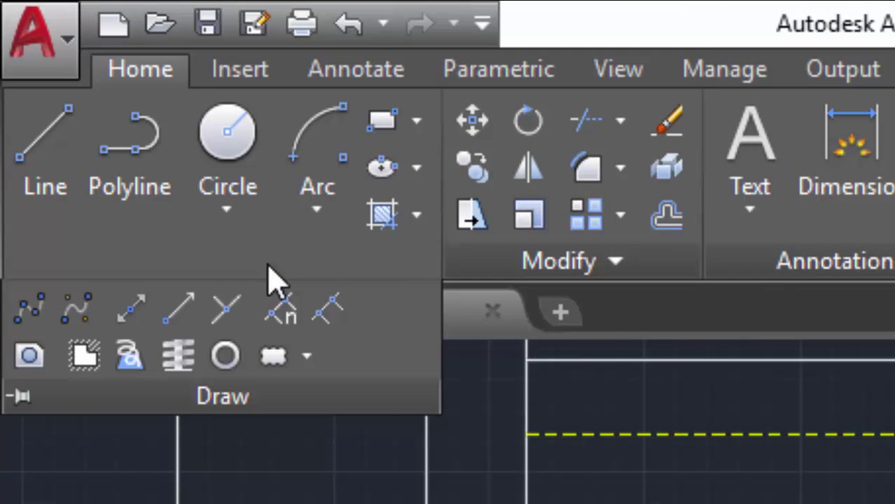
{"action": "left_click", "coordinate": [18, 313]}
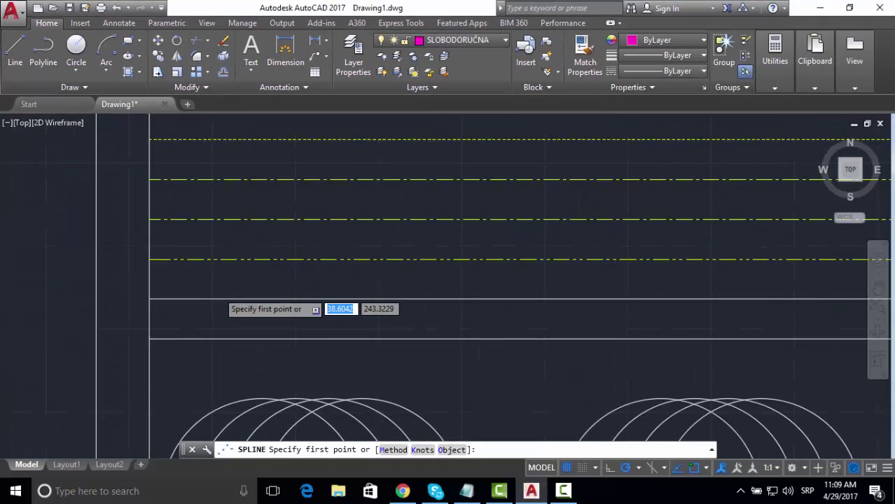
{"action": "scroll", "coordinate": [322, 428], "scroll_direction": "up", "scroll_amount": 2}
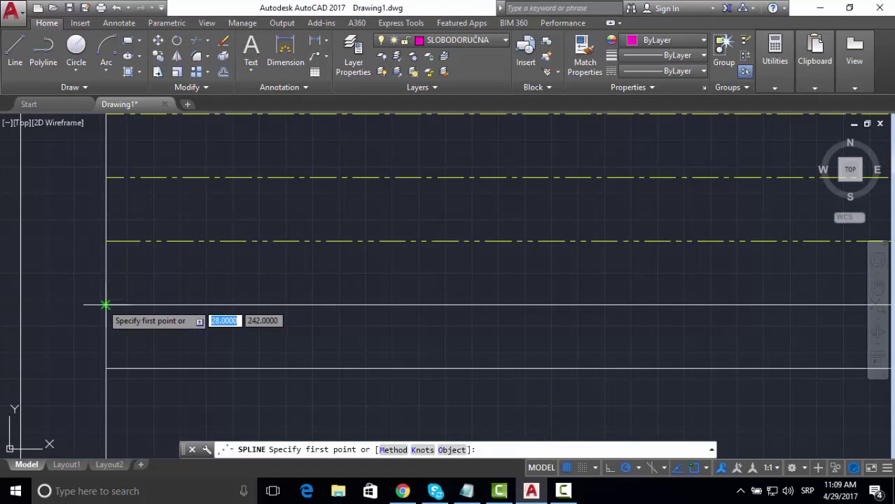
{"action": "left_click", "coordinate": [154, 446]}
{"action": "scroll", "coordinate": [332, 300], "scroll_direction": "up", "scroll_amount": 2}
{"action": "left_click", "coordinate": [324, 296]}
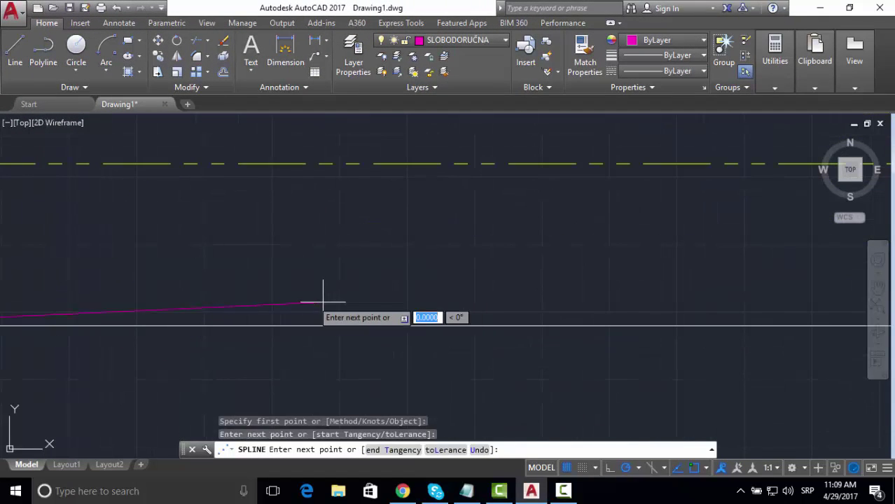
- Continue the spline in gentle waves alternating below and above the eighth line, and finish it at that line's right end
{"action": "scroll", "coordinate": [271, 313], "scroll_direction": "down", "scroll_amount": 3}
{"action": "scroll", "coordinate": [413, 317], "scroll_direction": "up", "scroll_amount": 3}
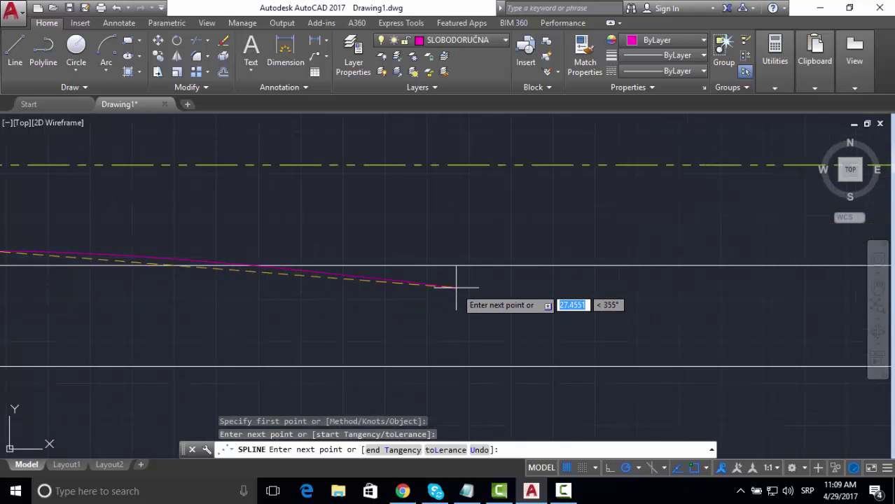
{"action": "left_click", "coordinate": [459, 284]}
{"action": "scroll", "coordinate": [389, 304], "scroll_direction": "down", "scroll_amount": 3}
{"action": "scroll", "coordinate": [473, 304], "scroll_direction": "up", "scroll_amount": 3}
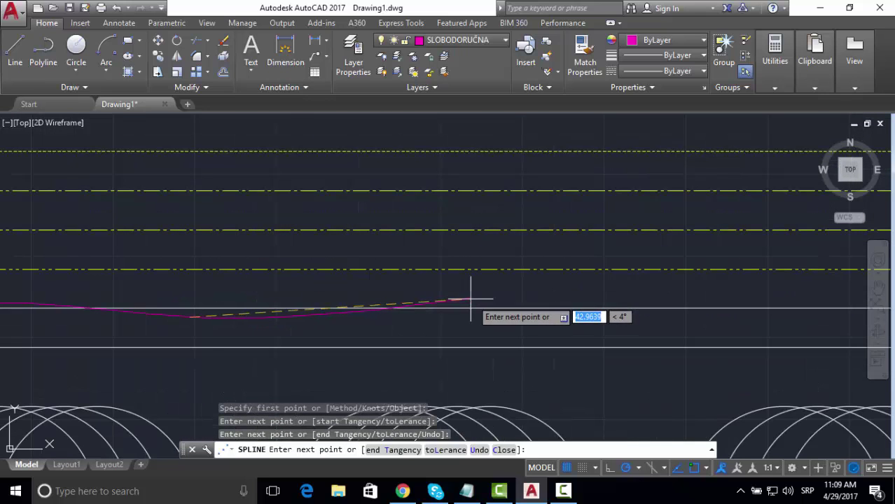
{"action": "scroll", "coordinate": [473, 304], "scroll_direction": "up", "scroll_amount": 2}
{"action": "left_click", "coordinate": [468, 301]}
{"action": "scroll", "coordinate": [468, 301], "scroll_direction": "down", "scroll_amount": 4}
{"action": "scroll", "coordinate": [579, 324], "scroll_direction": "up", "scroll_amount": 4}
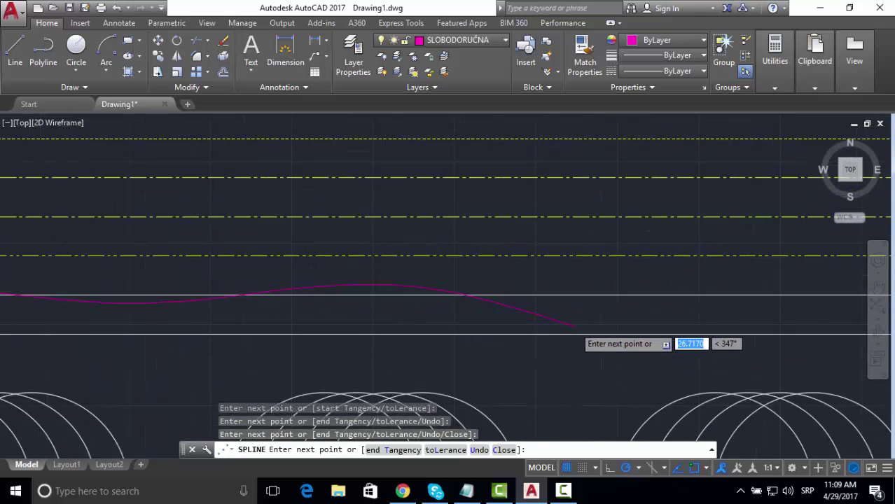
{"action": "left_click", "coordinate": [580, 301]}
{"action": "scroll", "coordinate": [526, 294], "scroll_direction": "down", "scroll_amount": 5}
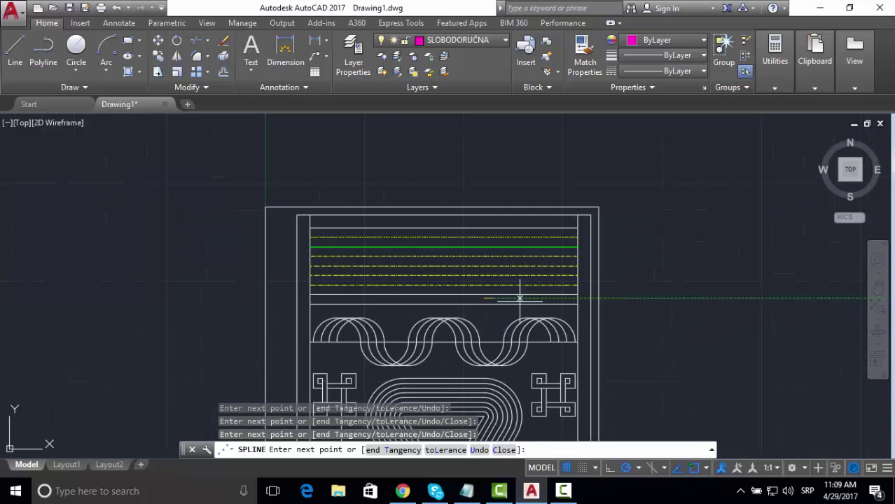
{"action": "scroll", "coordinate": [566, 302], "scroll_direction": "up", "scroll_amount": 5}
{"action": "scroll", "coordinate": [485, 290], "scroll_direction": "up", "scroll_amount": 3}
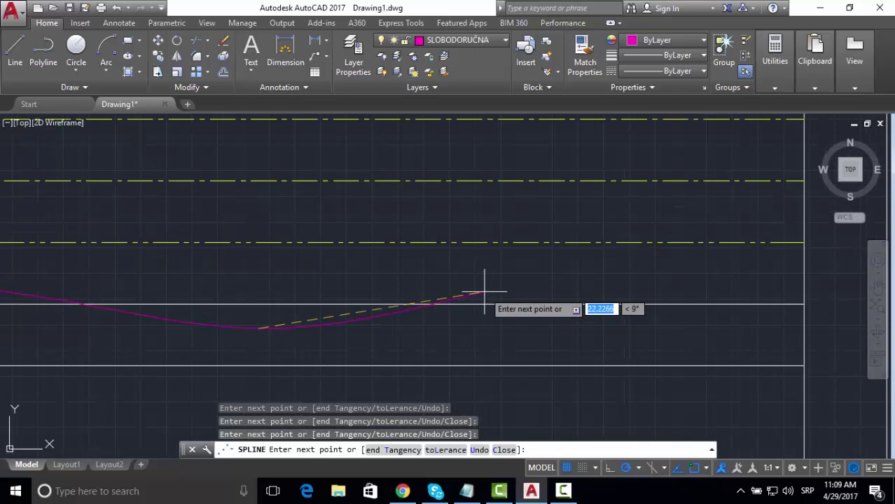
{"action": "left_click", "coordinate": [684, 320]}
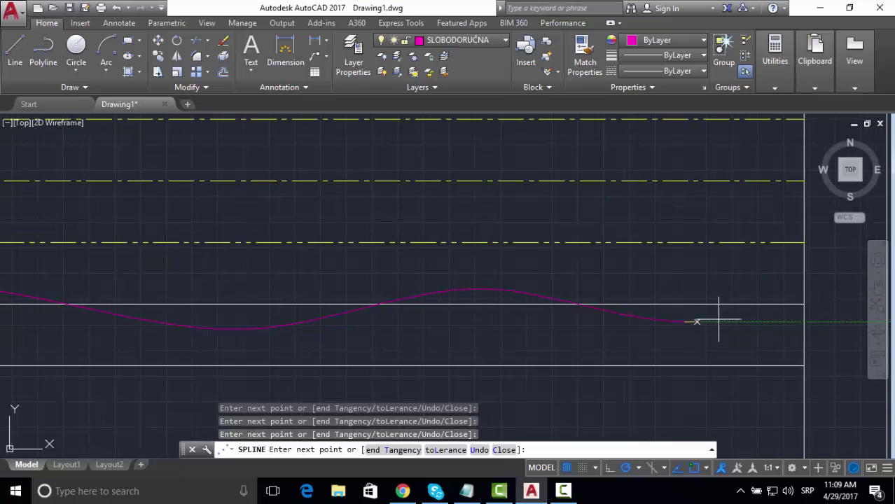
{"action": "left_click", "coordinate": [803, 304]}
{"action": "key", "text": "Return"}
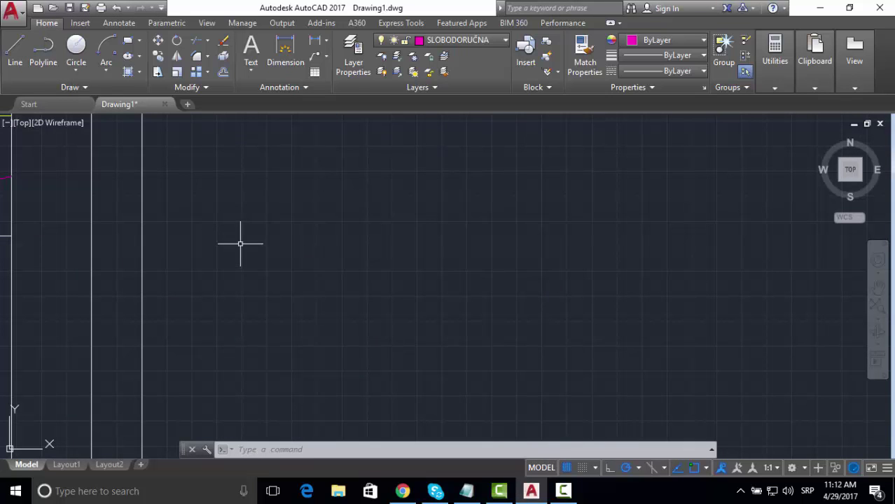
- Draw a chained horizontal line in the empty area outside the frame, with consecutive segments of 9, 5, 9 and 5 units
{"action": "left_click", "coordinate": [15, 53]}
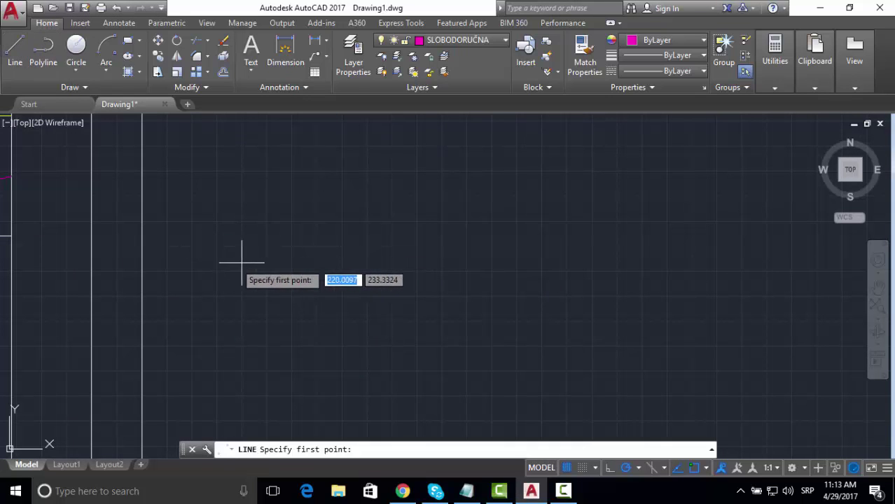
{"action": "left_click", "coordinate": [213, 263]}
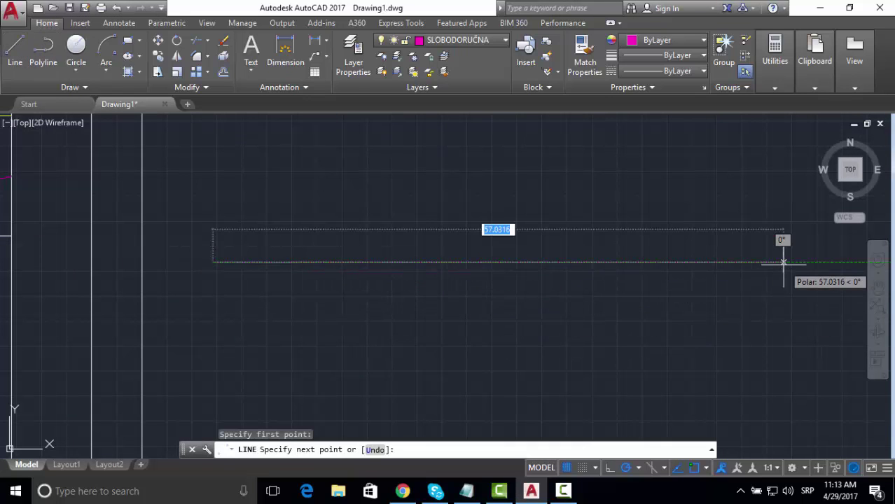
{"action": "type", "text": "6"}
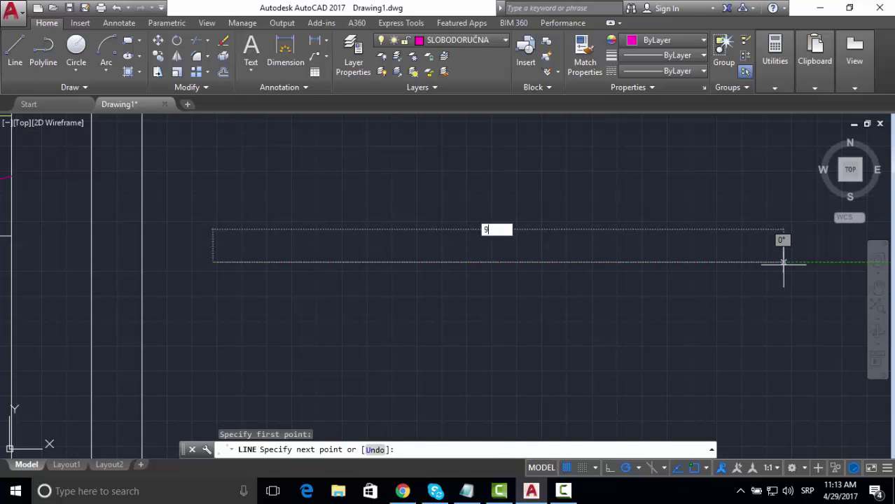
{"action": "key", "text": "Return"}
{"action": "type", "text": "5"}
{"action": "key", "text": "Return"}
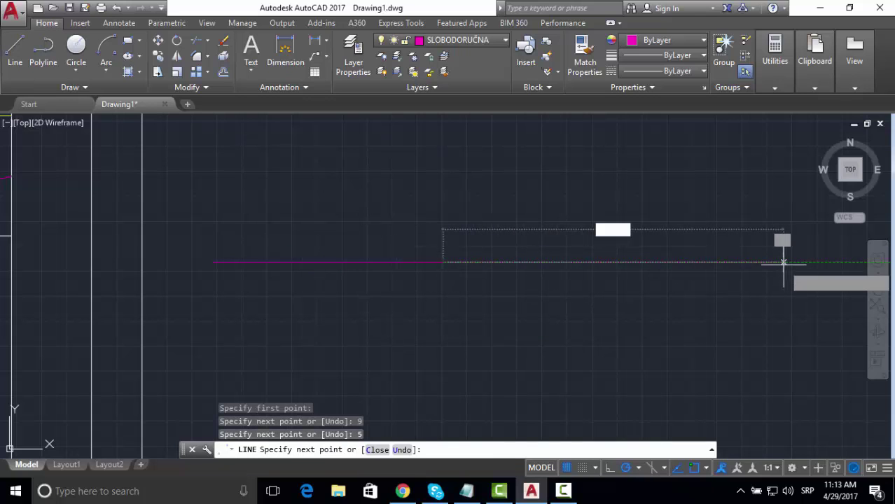
{"action": "type", "text": "9"}
{"action": "key", "text": "Return"}
{"action": "type", "text": "5"}
{"action": "key", "text": "Return"}
{"action": "key", "text": "Return"}
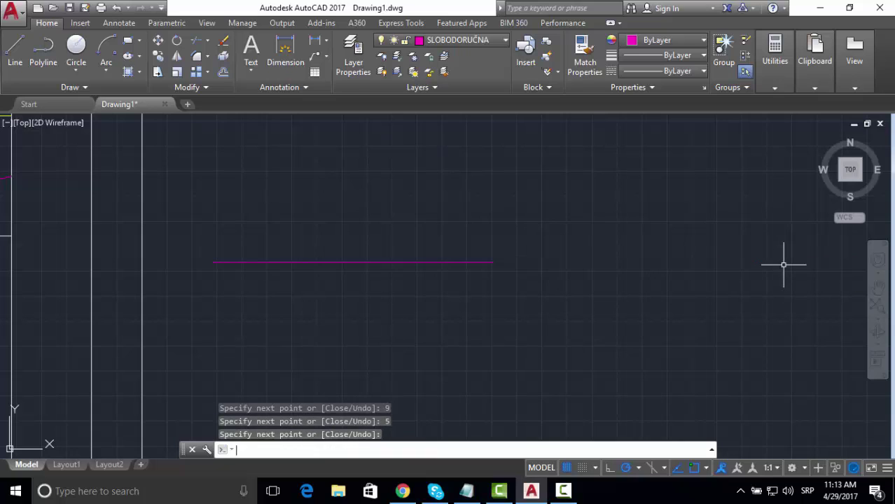
- Draw vertical lines 3 units up and 3 units down from the midpoint of the first 5-unit segment
{"action": "key", "text": "Return"}
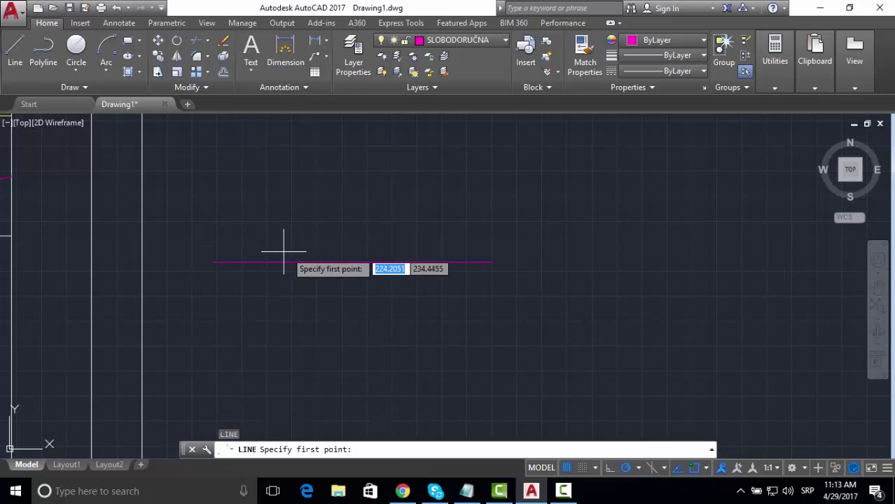
{"action": "left_click", "coordinate": [328, 263]}
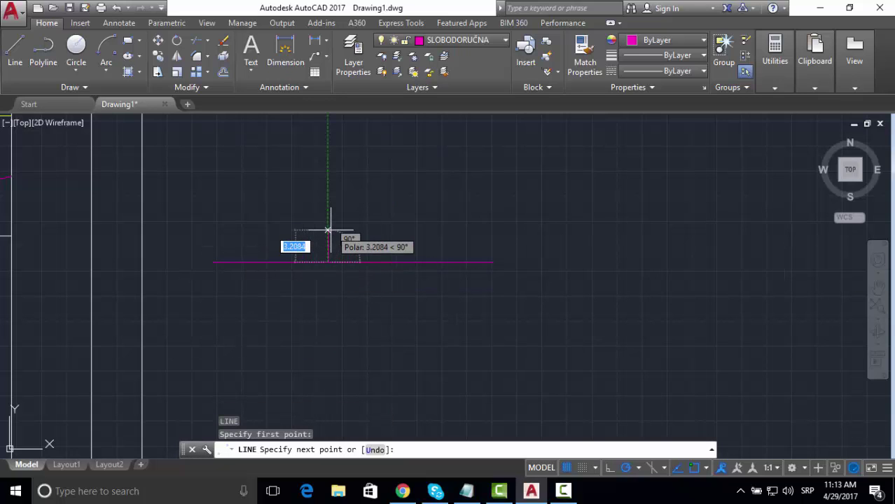
{"action": "type", "text": "3"}
{"action": "key", "text": "Return"}
{"action": "key", "text": "Return"}
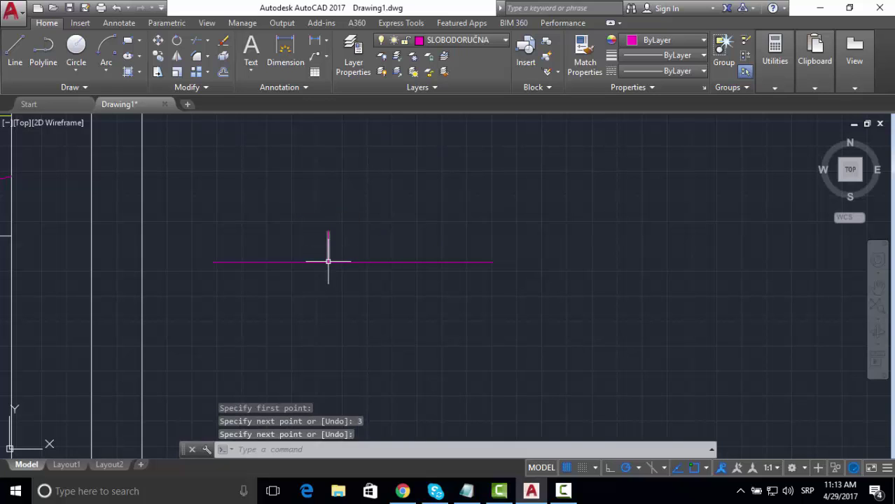
{"action": "key", "text": "Return"}
{"action": "left_click", "coordinate": [327, 263]}
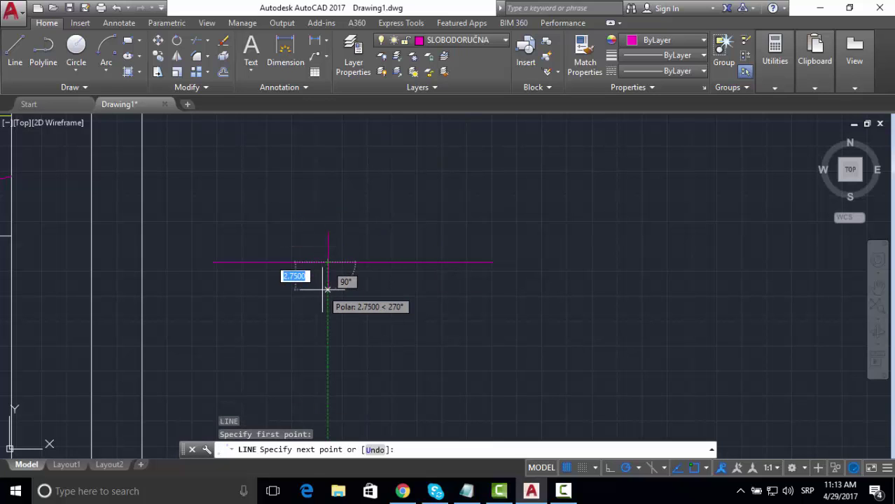
{"action": "type", "text": "3"}
{"action": "key", "text": "Return"}
{"action": "key", "text": "Return"}
- Draw vertical lines 3 units up and 3 units down from the midpoint of the second 5-unit segment
{"action": "key", "text": "Return"}
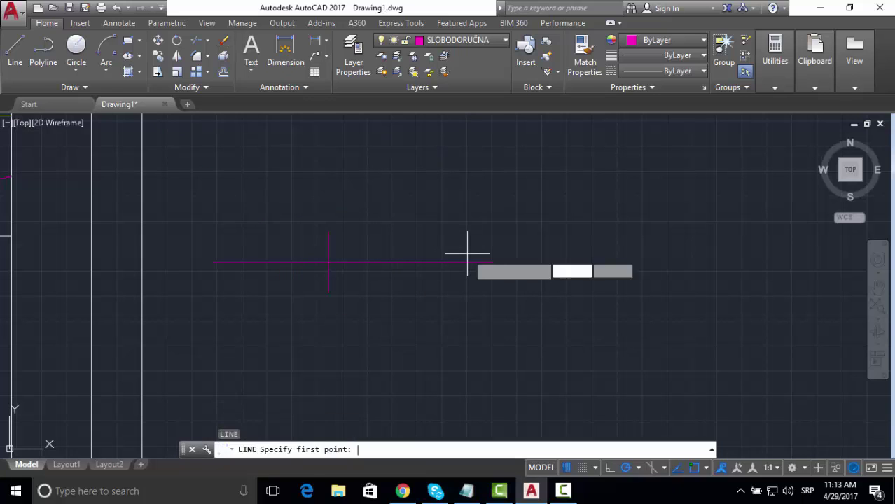
{"action": "left_click", "coordinate": [468, 263]}
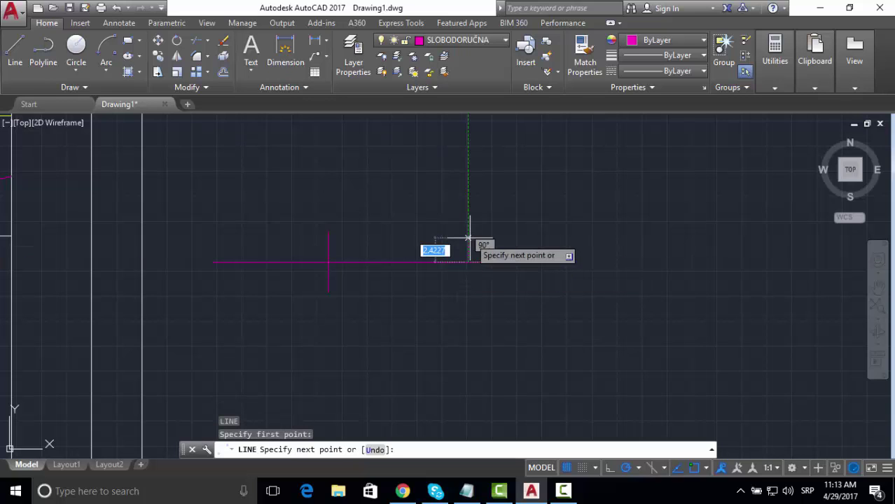
{"action": "type", "text": "3"}
{"action": "key", "text": "Return"}
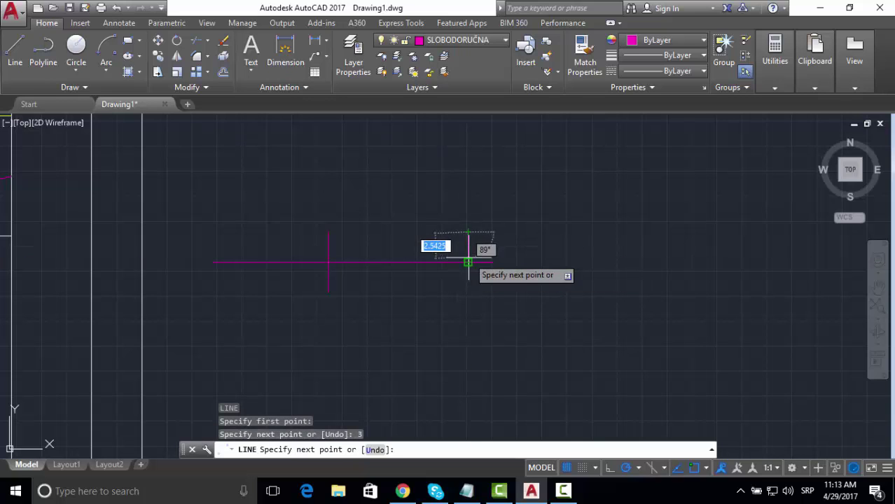
{"action": "key", "text": "Return"}
{"action": "key", "text": "Return"}
{"action": "left_click", "coordinate": [468, 262]}
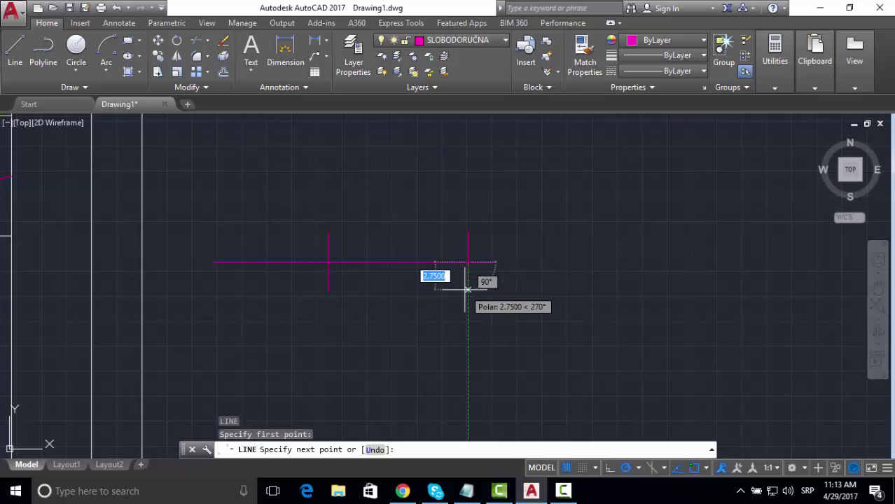
{"action": "type", "text": "3"}
{"action": "key", "text": "Return"}
{"action": "key", "text": "Return"}
- Connect the first 5-unit segment's left end to its vertical's top, and the vertical's bottom to the segment's right end
{"action": "key", "text": "Return"}
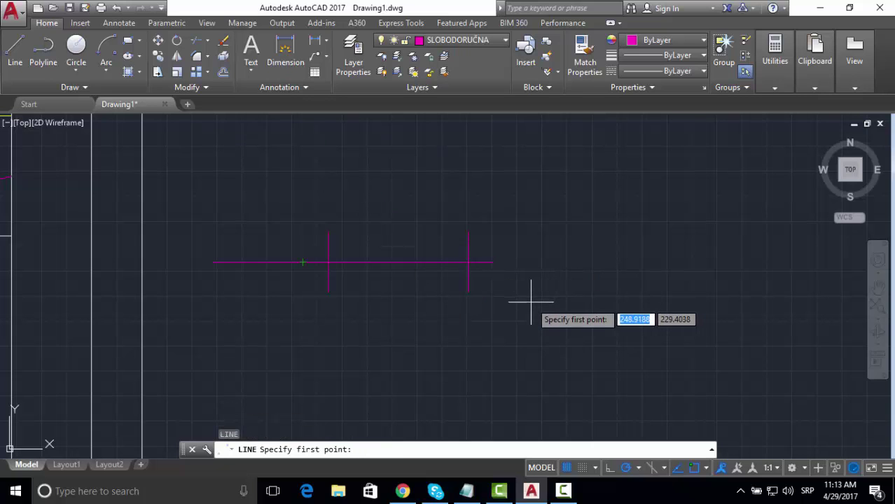
{"action": "left_click", "coordinate": [302, 263]}
{"action": "left_click", "coordinate": [327, 233]}
{"action": "key", "text": "Return"}
{"action": "key", "text": "Return"}
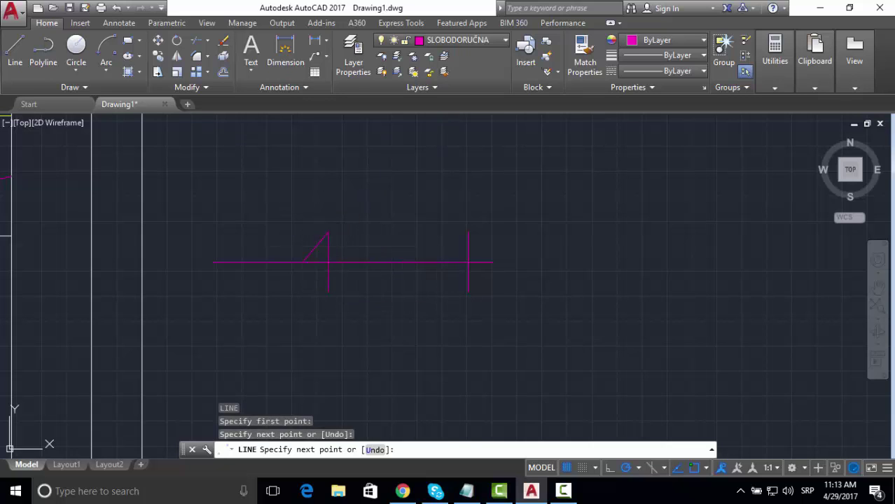
{"action": "left_click", "coordinate": [328, 291]}
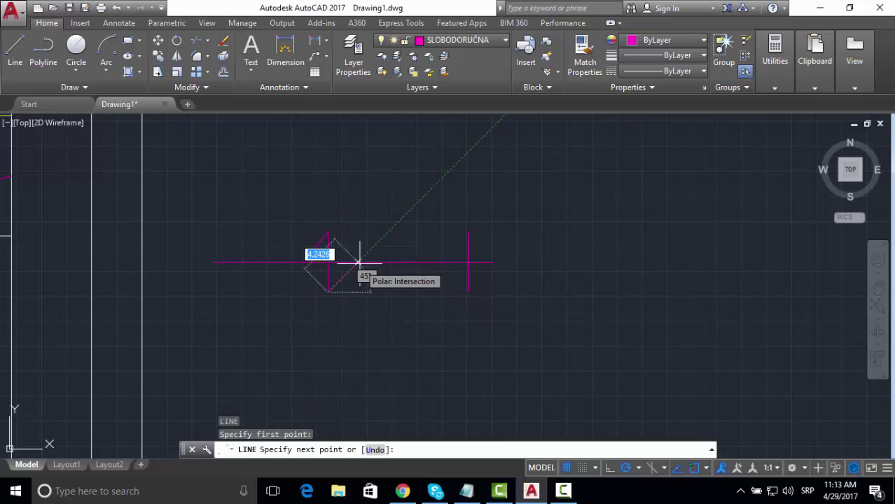
{"action": "left_click", "coordinate": [353, 263]}
{"action": "key", "text": "Return"}
- Complete the second zigzag with diagonals from the 5-unit segment's left end to the vertical's top and from its bottom to the right end
{"action": "key", "text": "Return"}
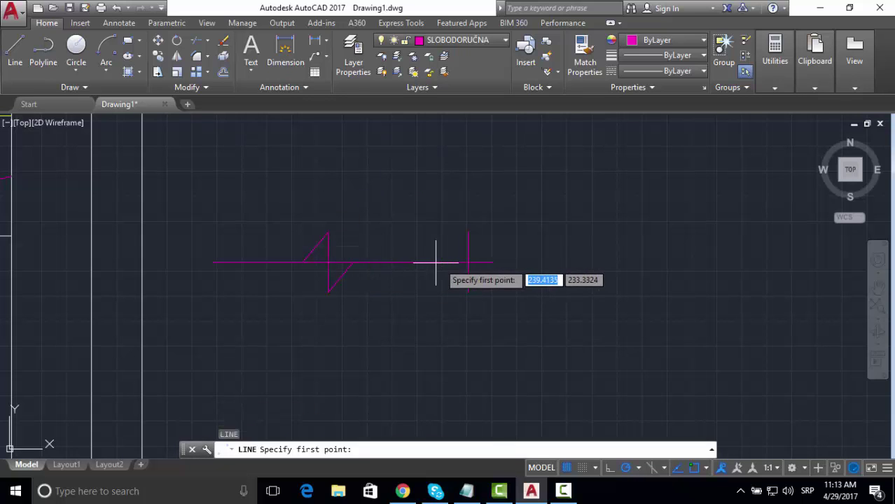
{"action": "left_click", "coordinate": [443, 263]}
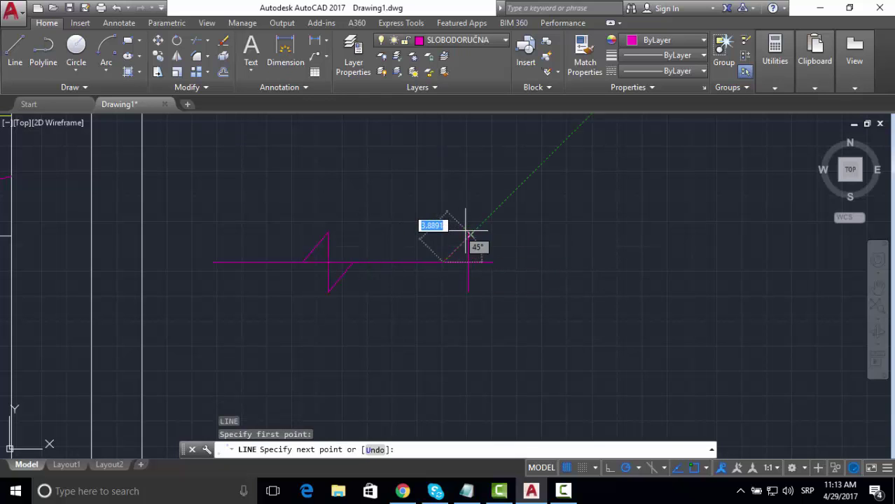
{"action": "left_click", "coordinate": [468, 233]}
{"action": "key", "text": "Return"}
{"action": "key", "text": "Return"}
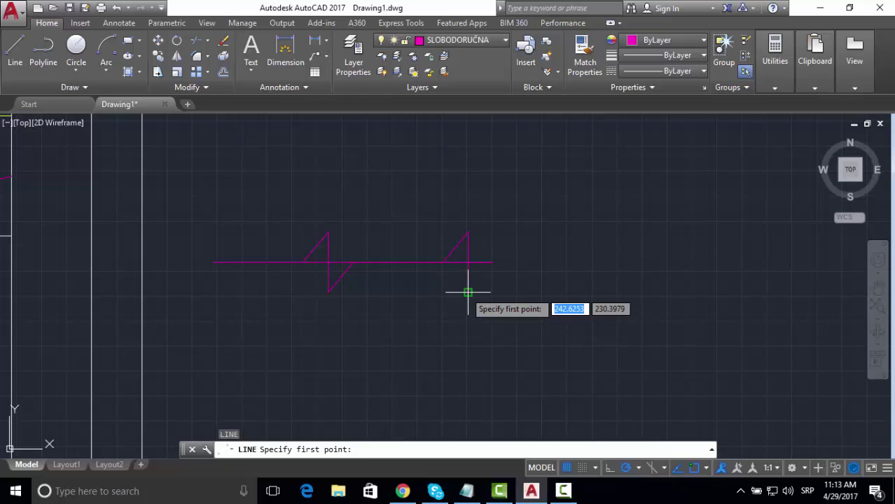
{"action": "left_click", "coordinate": [468, 292]}
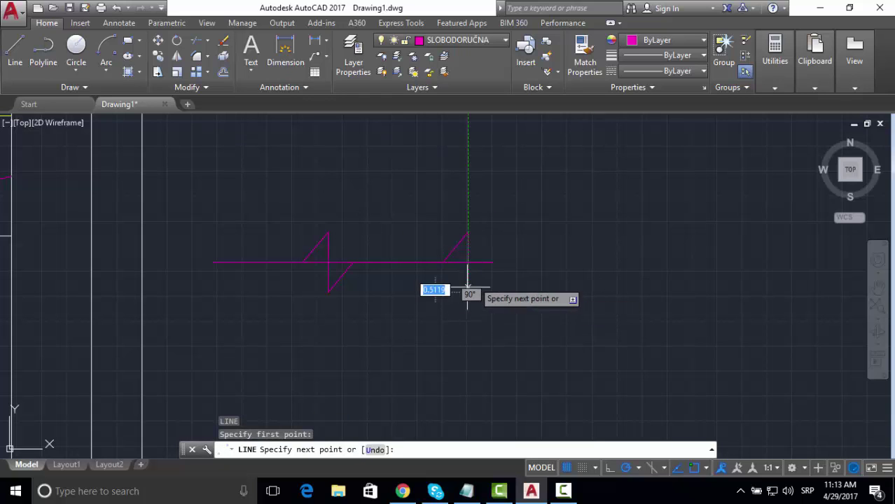
{"action": "left_click", "coordinate": [493, 263]}
{"action": "key", "text": "Return"}
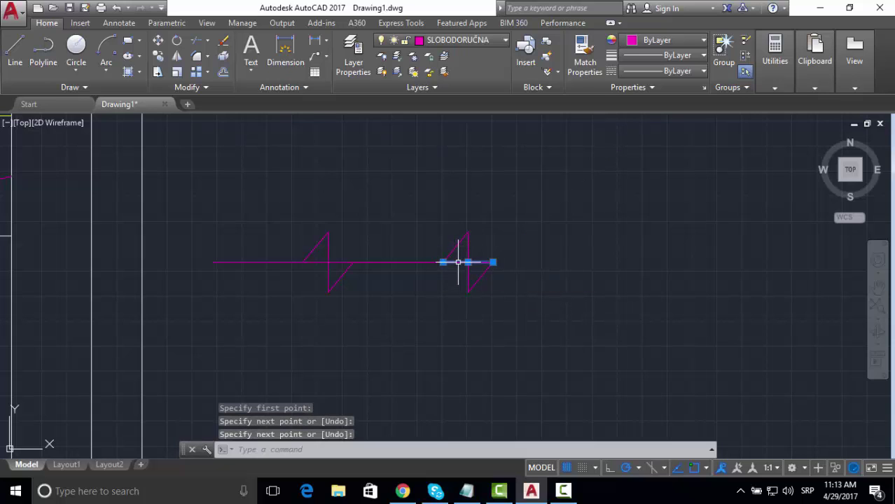
- Delete the two 5-unit horizontal segments that run through the zigzags
{"action": "key", "text": "Delete"}
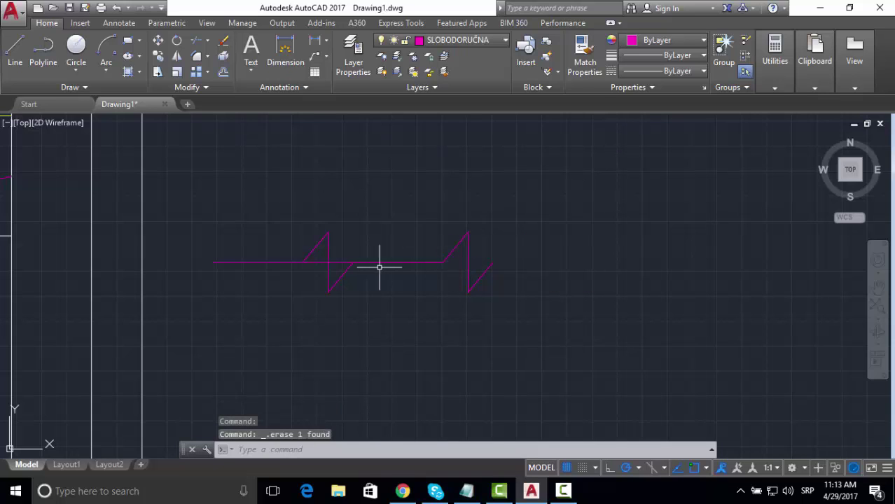
{"action": "left_click", "coordinate": [337, 263]}
{"action": "key", "text": "Delete"}
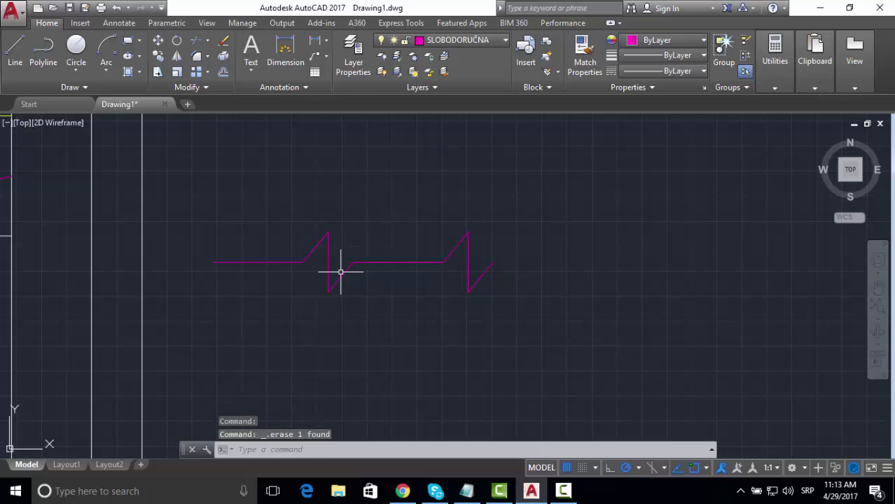
- Copy the whole zigzag pattern from its left end twice, placing the copies end to end to continue the line rightward
{"action": "type", "text": "o"}
{"action": "key", "text": "Return"}
{"action": "scroll", "coordinate": [364, 291], "scroll_direction": "down", "scroll_amount": 2}
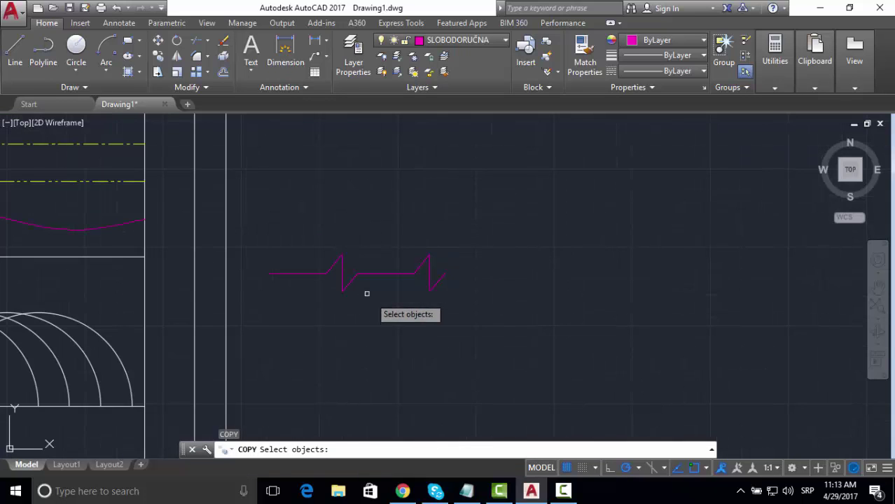
{"action": "left_click", "coordinate": [449, 308]}
{"action": "left_click", "coordinate": [312, 247]}
{"action": "key", "text": "Return"}
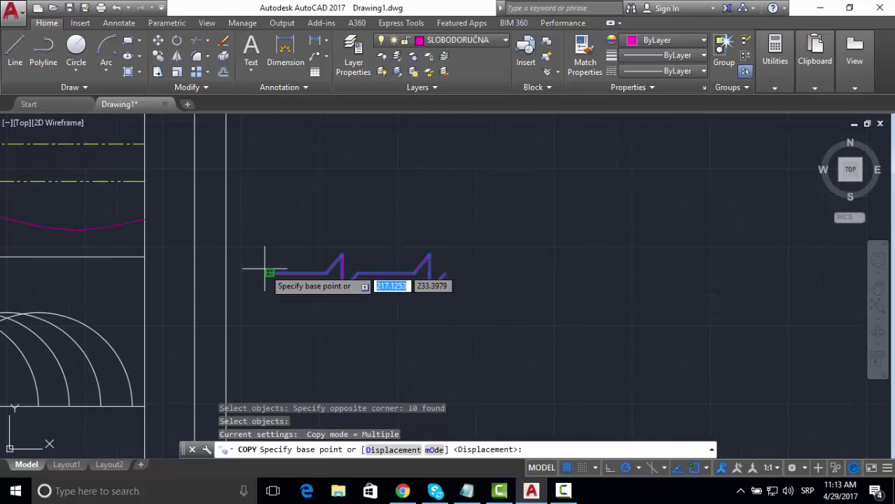
{"action": "left_click", "coordinate": [269, 273]}
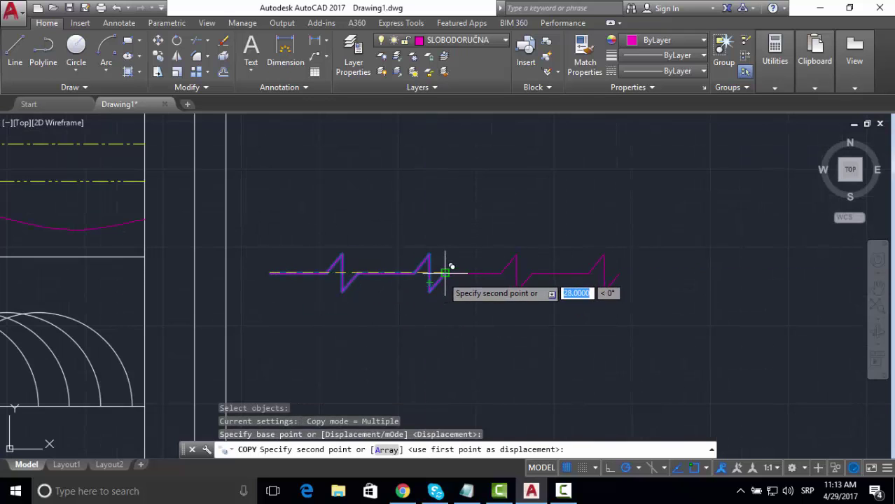
{"action": "left_click", "coordinate": [448, 274]}
{"action": "left_click", "coordinate": [622, 274]}
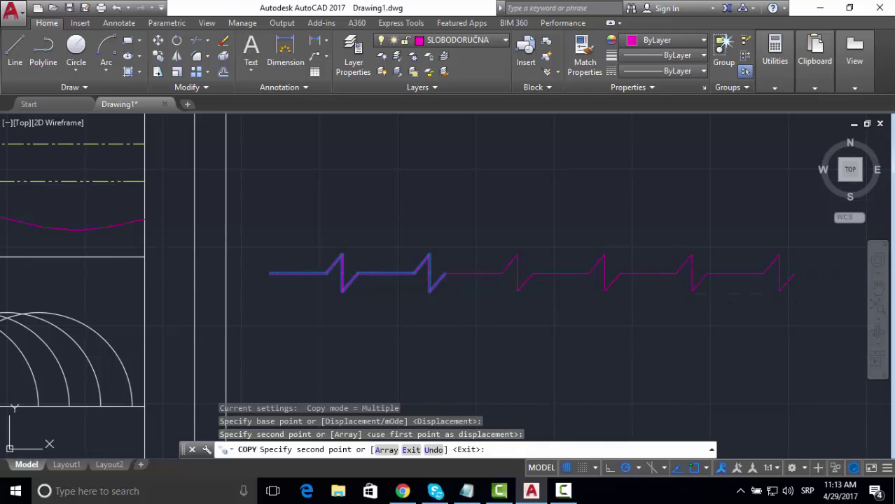
{"action": "key", "text": "Escape"}
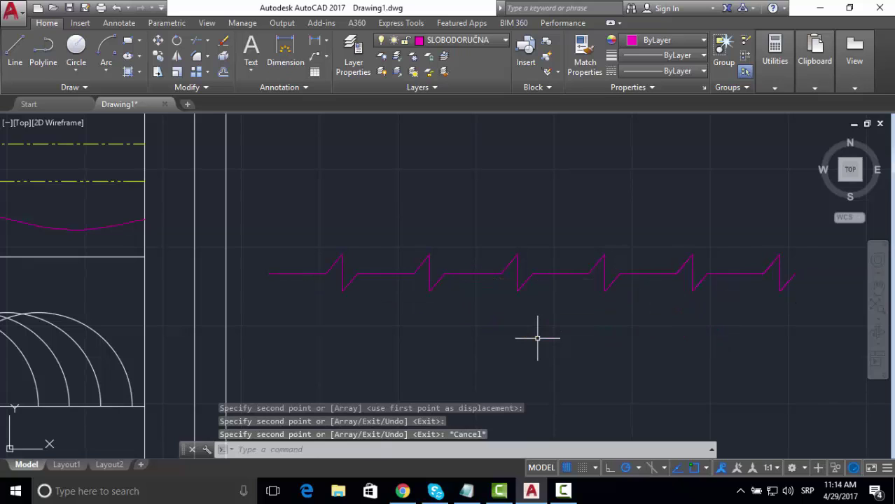
- Join all segments of the extended zigzag line into a single polyline
{"action": "key", "text": "Return"}
{"action": "left_click", "coordinate": [803, 318]}
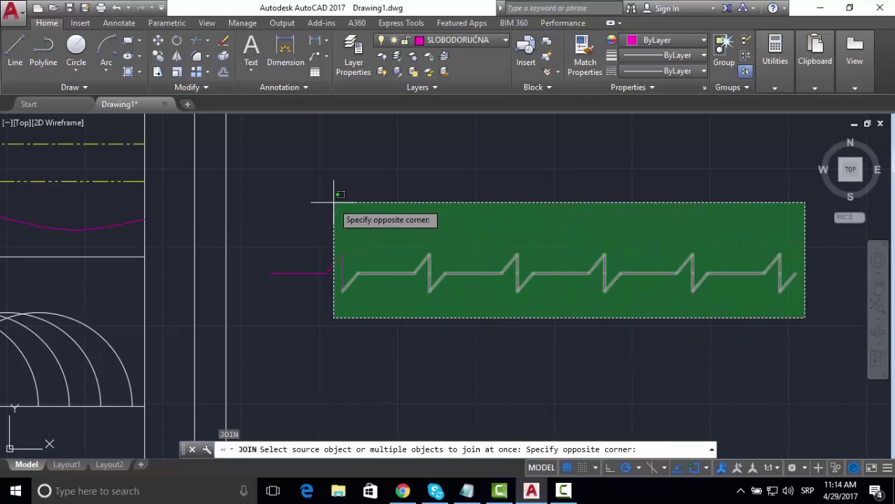
{"action": "left_click", "coordinate": [293, 205]}
{"action": "key", "text": "Return"}
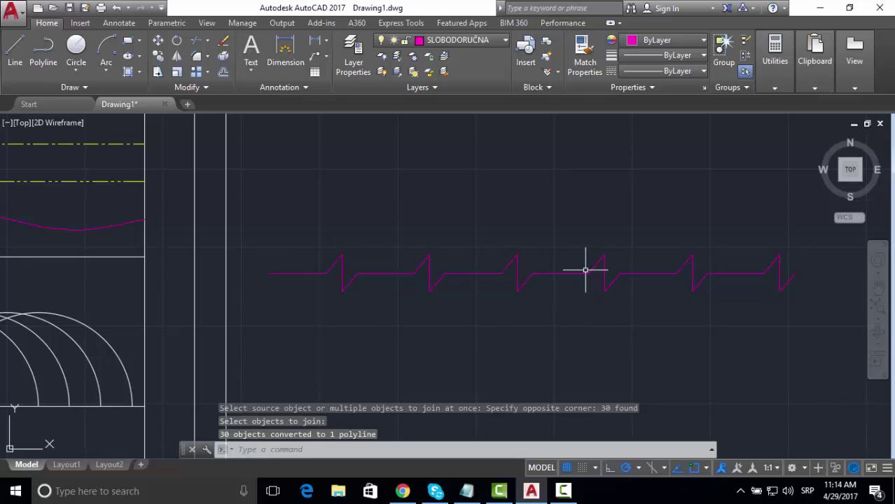
- Assign the joined zigzag polyline to the CIK CAK LINIJA layer and clear the selection
{"action": "left_click", "coordinate": [788, 298]}
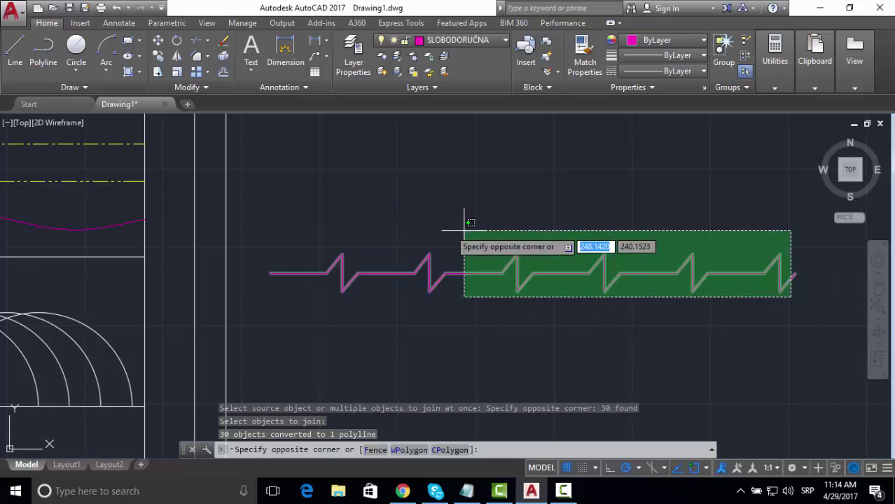
{"action": "left_click", "coordinate": [289, 167]}
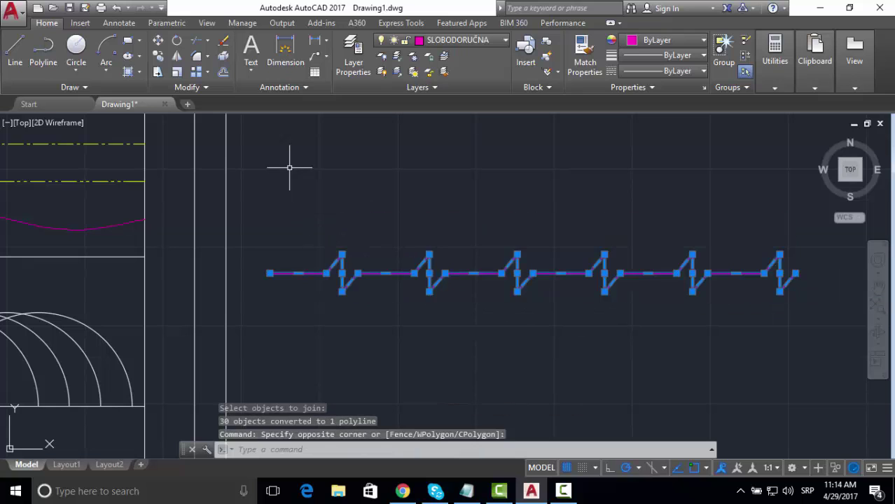
{"action": "left_click", "coordinate": [502, 46]}
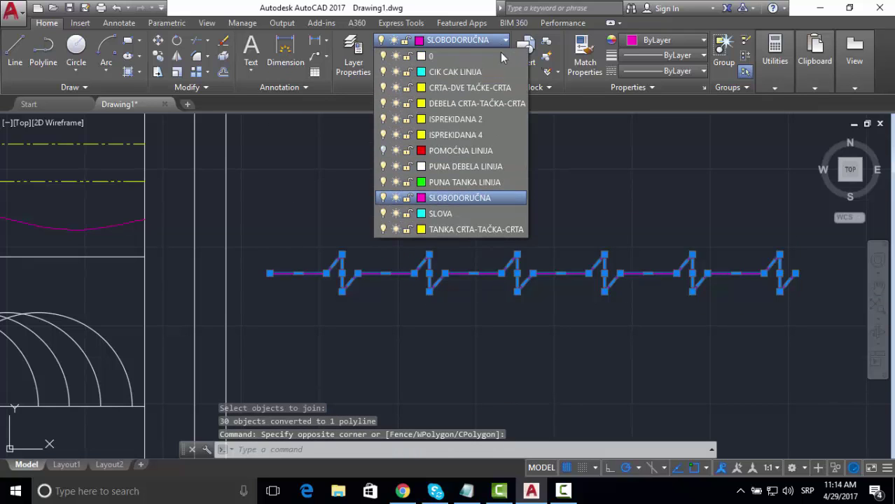
{"action": "left_click", "coordinate": [455, 73]}
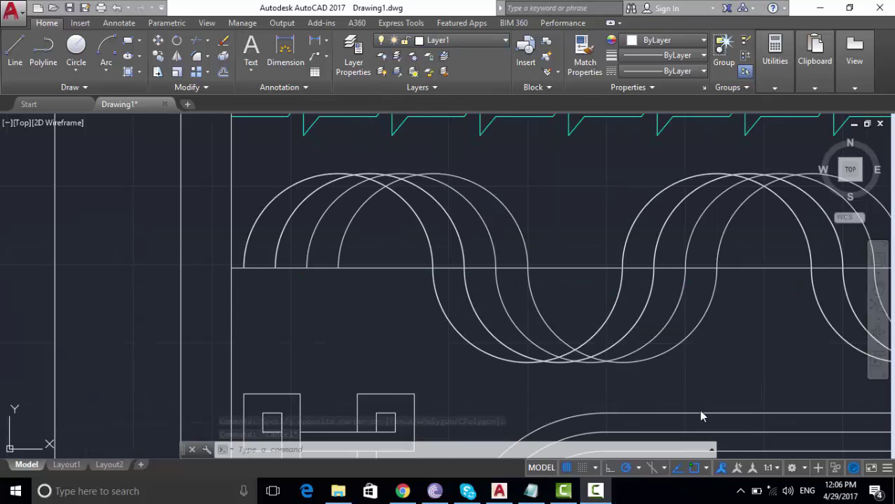
{"action": "key", "text": "Escape"}
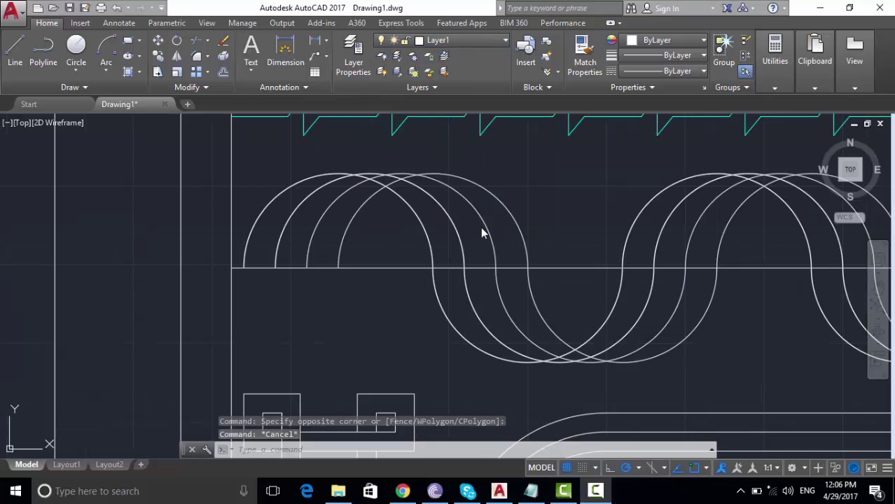
- Assign the first wave from the left to the PUNA DEBELA LINIJA layer and the second wave to PUNA TANKA LINIJA
{"action": "left_click", "coordinate": [293, 184]}
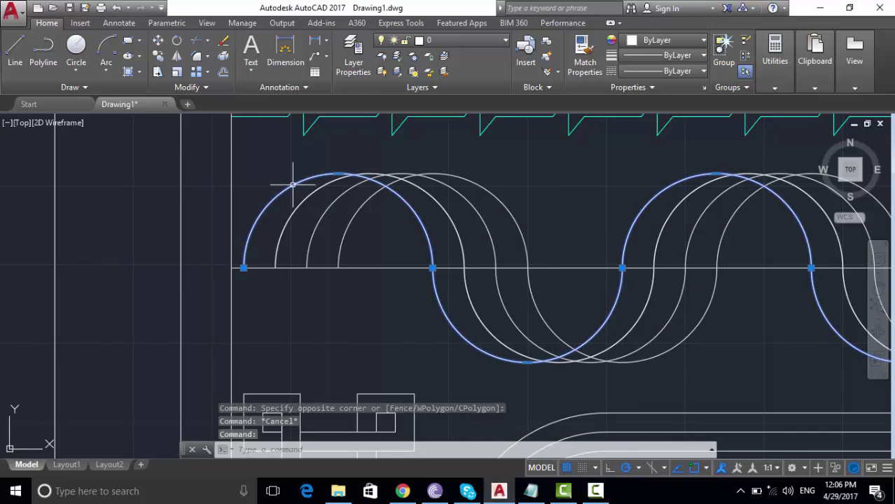
{"action": "left_click", "coordinate": [506, 41]}
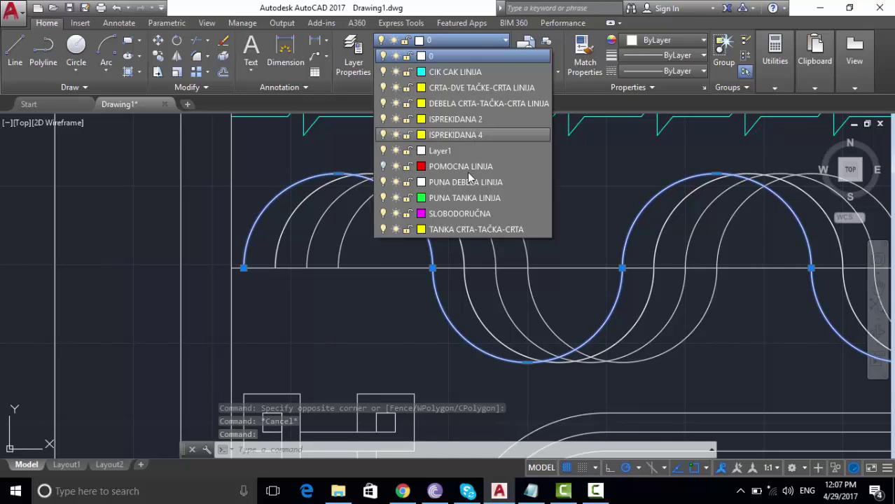
{"action": "left_click", "coordinate": [462, 182]}
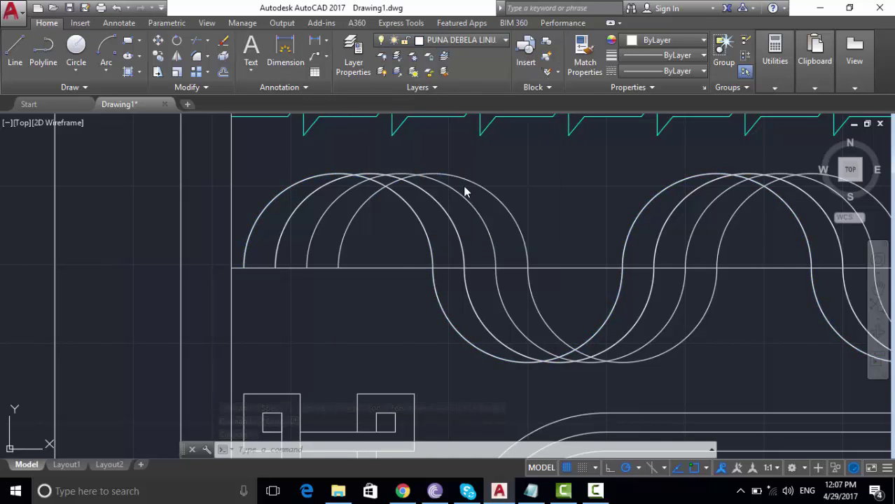
{"action": "key", "text": "Escape"}
{"action": "left_click", "coordinate": [428, 195]}
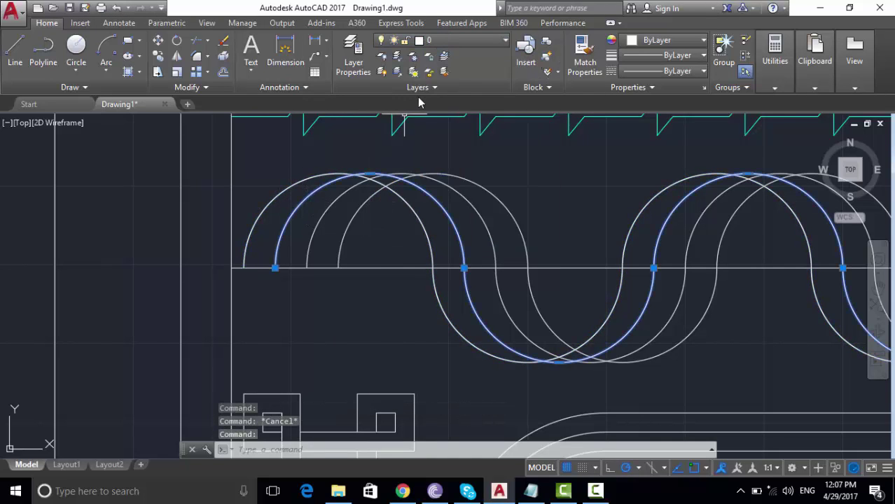
{"action": "left_click", "coordinate": [464, 41]}
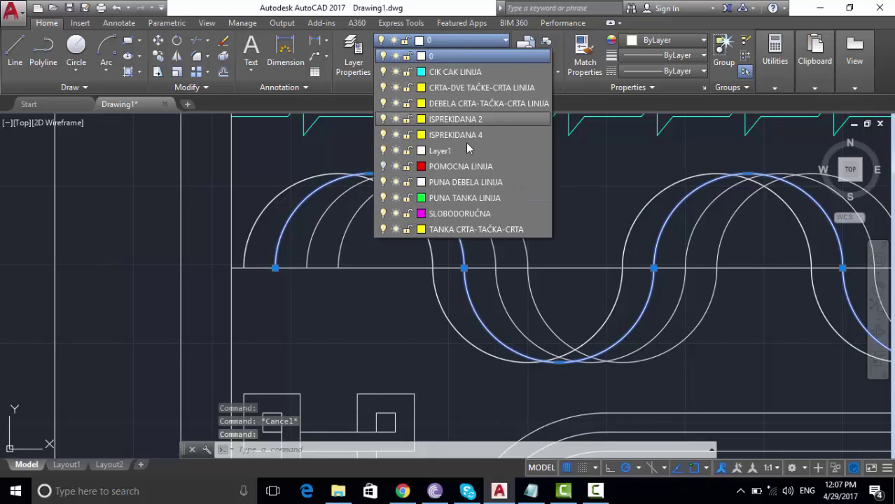
{"action": "left_click", "coordinate": [457, 198]}
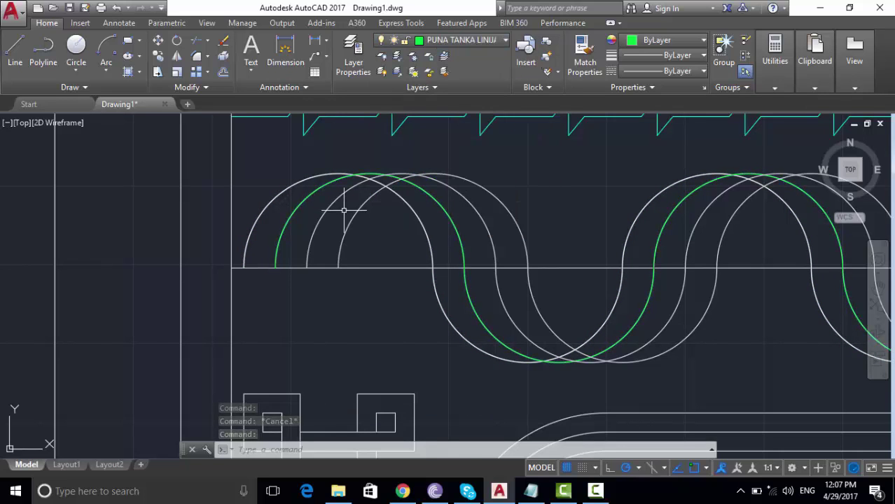
{"action": "key", "text": "Escape"}
- Assign the third wave to the ISPREKIDANA 4 layer and the fourth wave to TANKA CRTA-TAČKA-CRTA, then clear the selection
{"action": "left_click", "coordinate": [328, 208]}
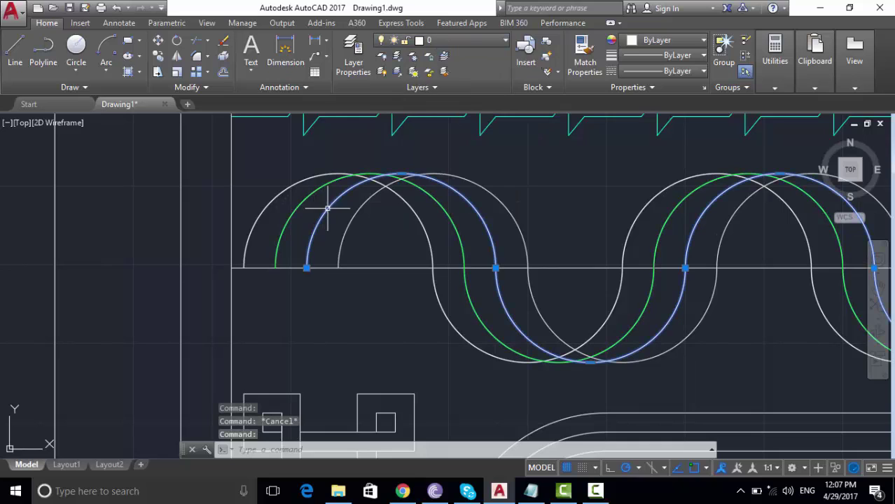
{"action": "left_click", "coordinate": [479, 43]}
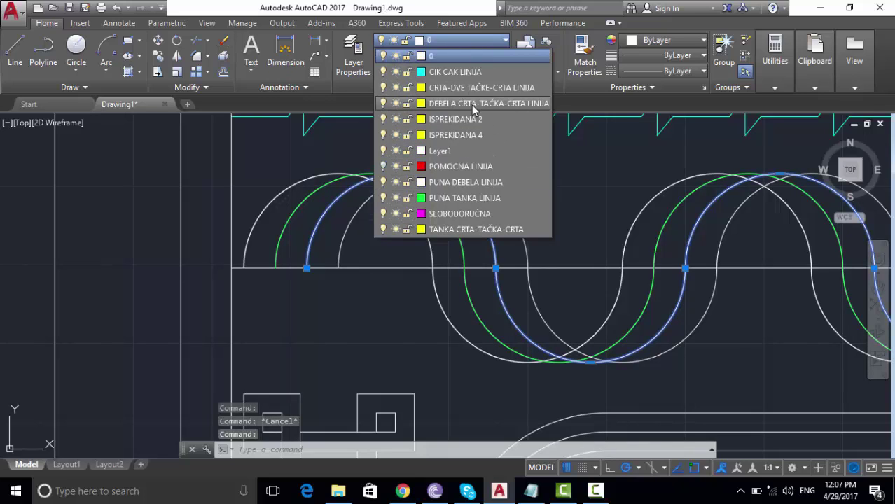
{"action": "left_click", "coordinate": [461, 137]}
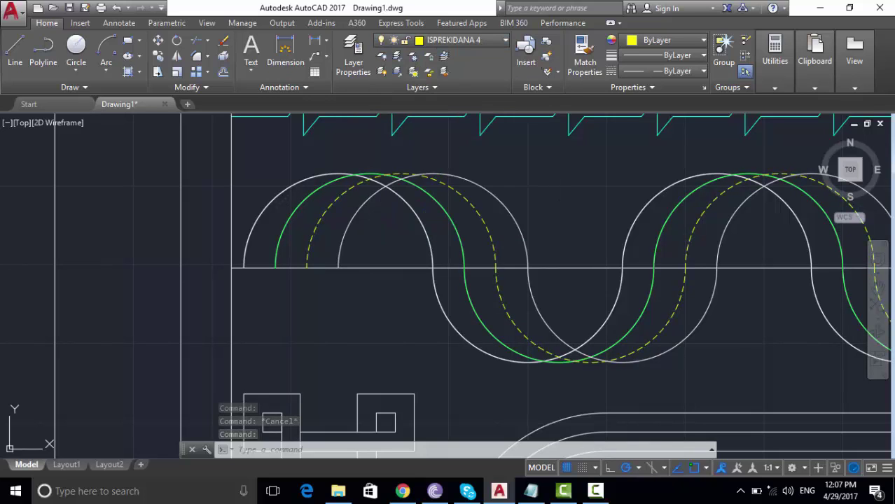
{"action": "key", "text": "Escape"}
{"action": "left_click", "coordinate": [359, 206]}
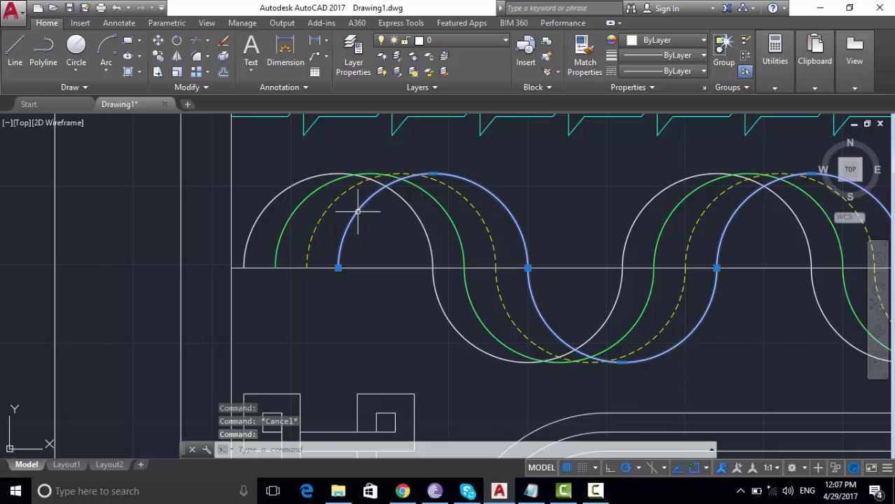
{"action": "left_click", "coordinate": [484, 44]}
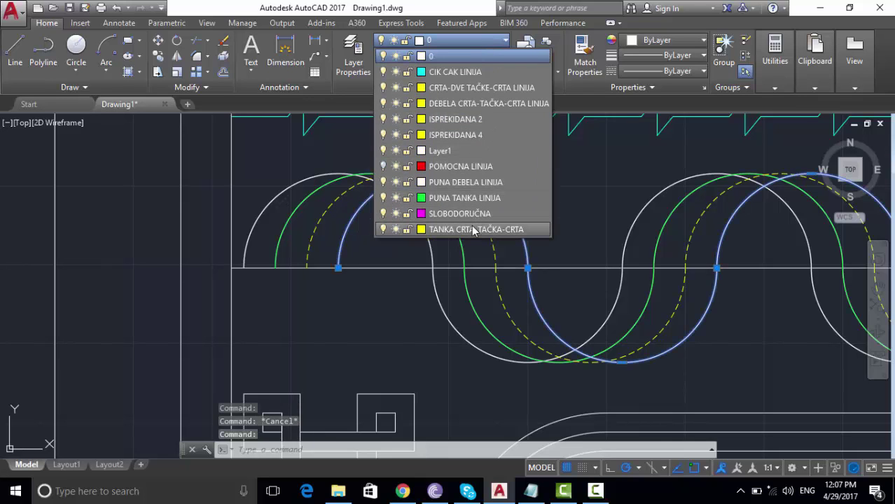
{"action": "left_click", "coordinate": [474, 231]}
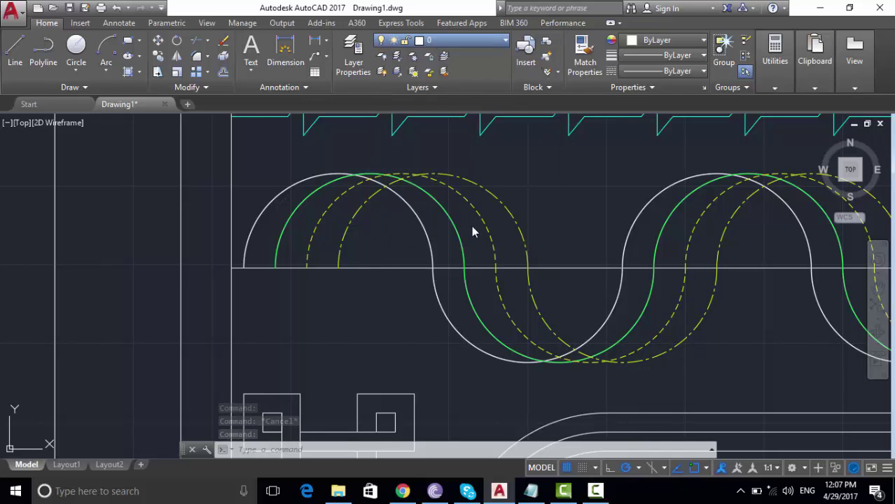
{"action": "scroll", "coordinate": [469, 203], "scroll_direction": "down", "scroll_amount": 5}
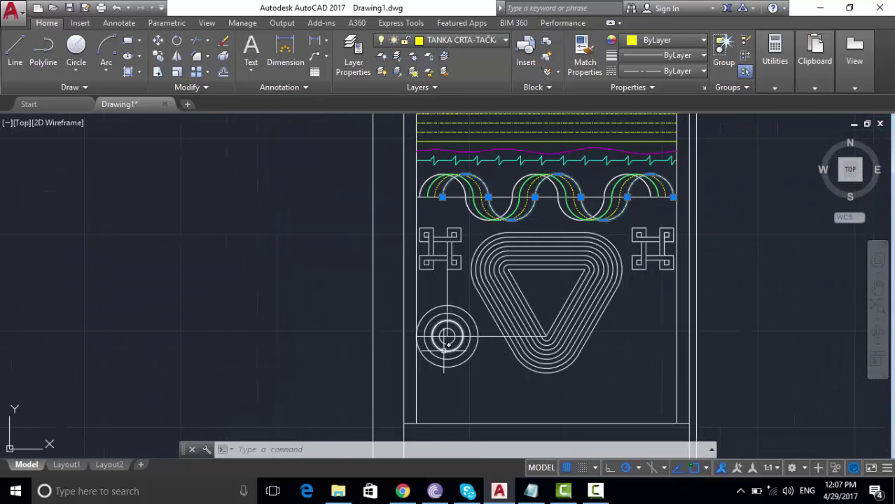
{"action": "scroll", "coordinate": [448, 343], "scroll_direction": "up", "scroll_amount": 4}
{"action": "key", "text": "Escape"}
- Assign the innermost concentric circle to the PUNA DEBELA LINIJA layer and the second circle outward to PUNA TANKA LINIJA
{"action": "left_click", "coordinate": [462, 298]}
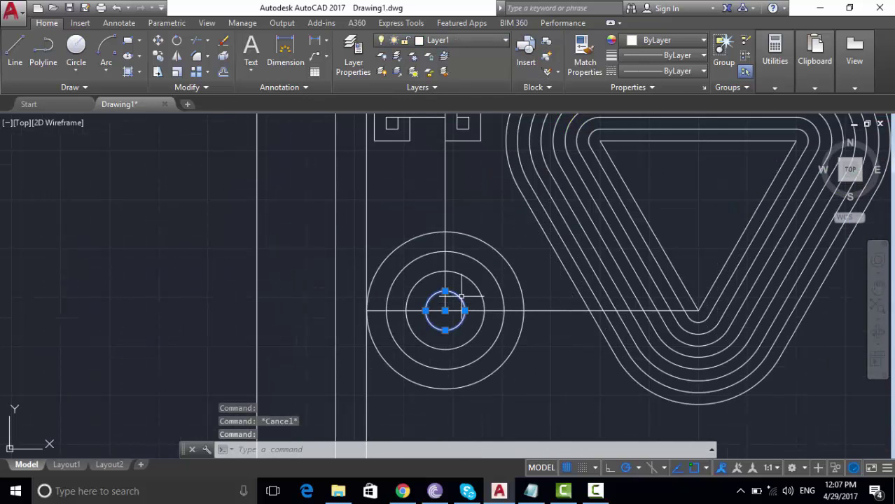
{"action": "left_click", "coordinate": [473, 43]}
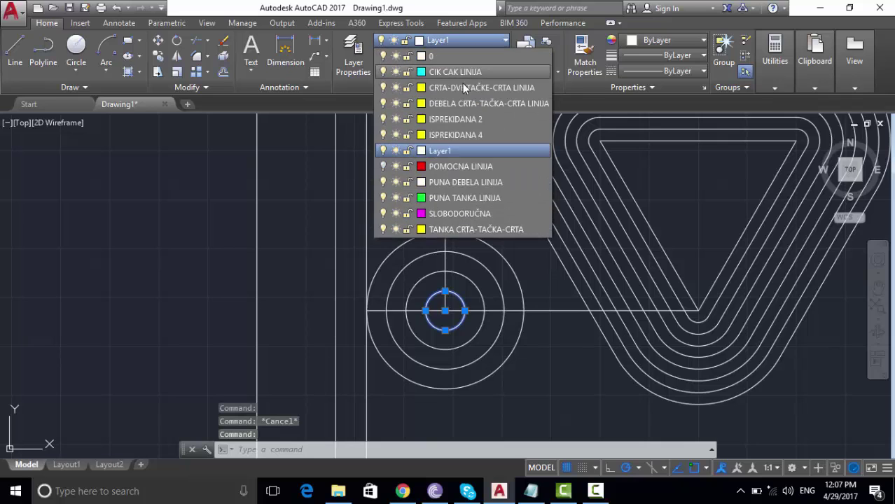
{"action": "left_click", "coordinate": [449, 182]}
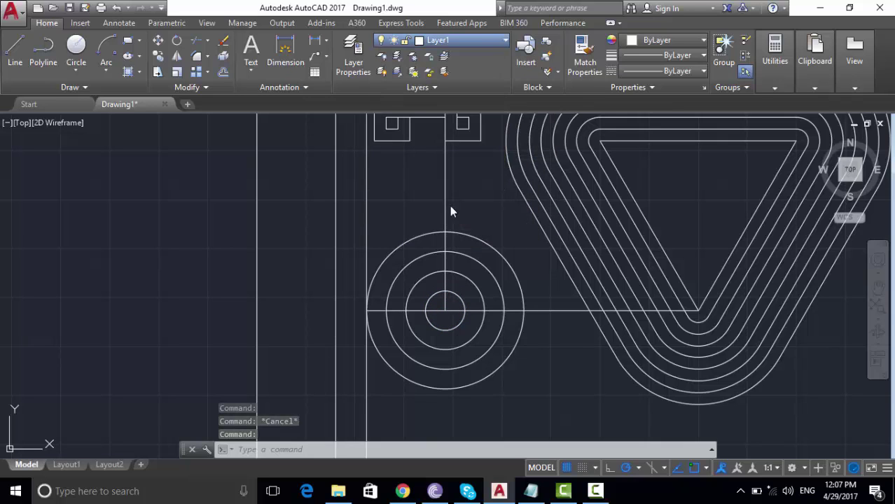
{"action": "key", "text": "Escape"}
{"action": "left_click", "coordinate": [459, 275]}
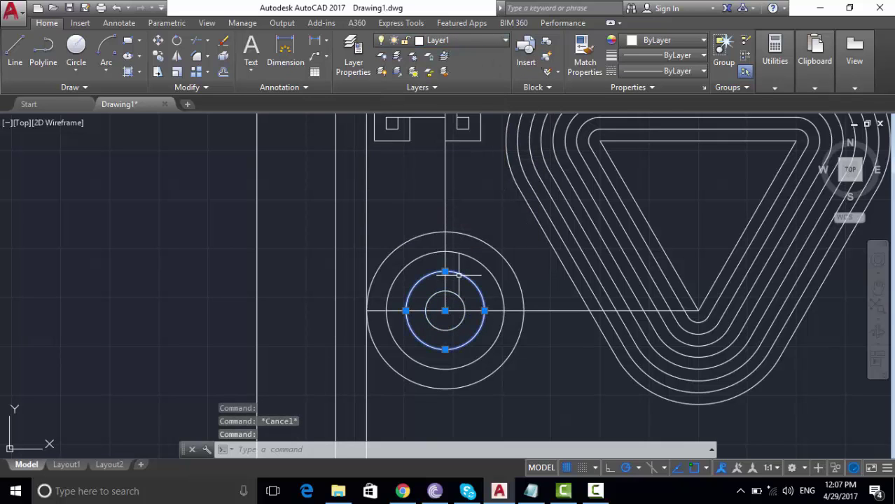
{"action": "left_click", "coordinate": [476, 40]}
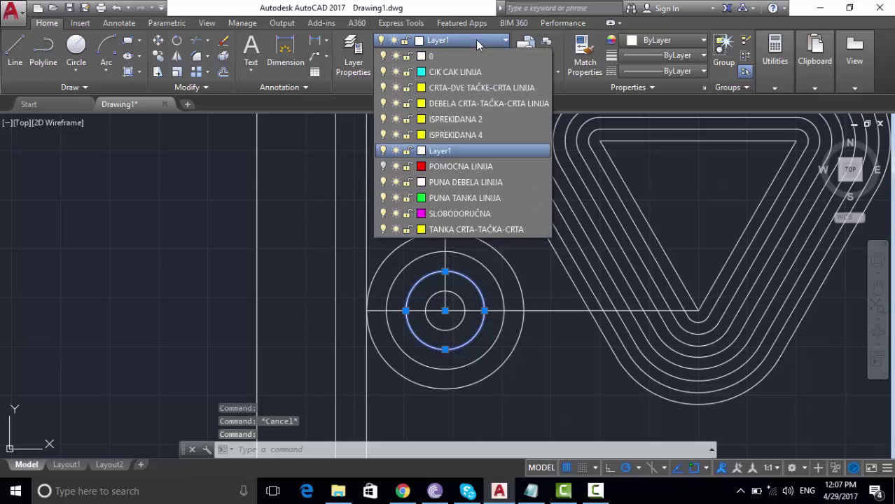
{"action": "left_click", "coordinate": [432, 198]}
{"action": "key", "text": "Escape"}
- Assign the third concentric circle outward to the ISPREKIDANA 4 layer and the outermost circle to TANKA CRTA-TAČKA-CRTA
{"action": "left_click", "coordinate": [470, 255]}
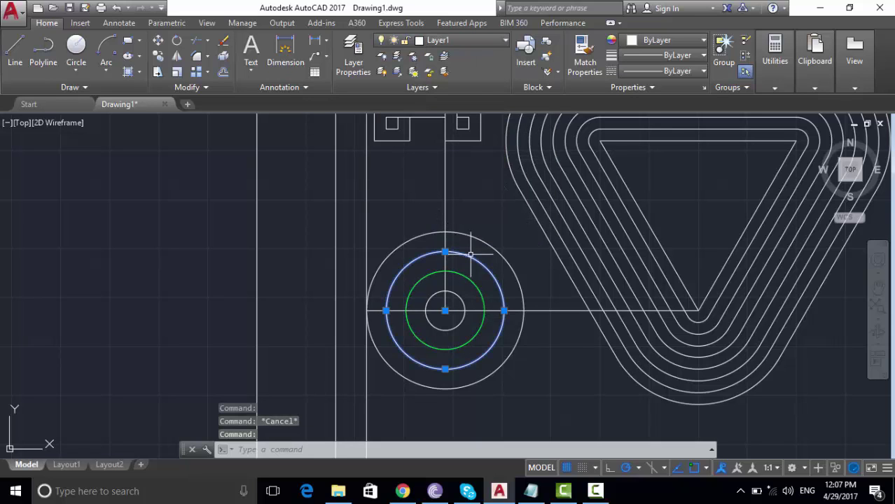
{"action": "left_click", "coordinate": [475, 40]}
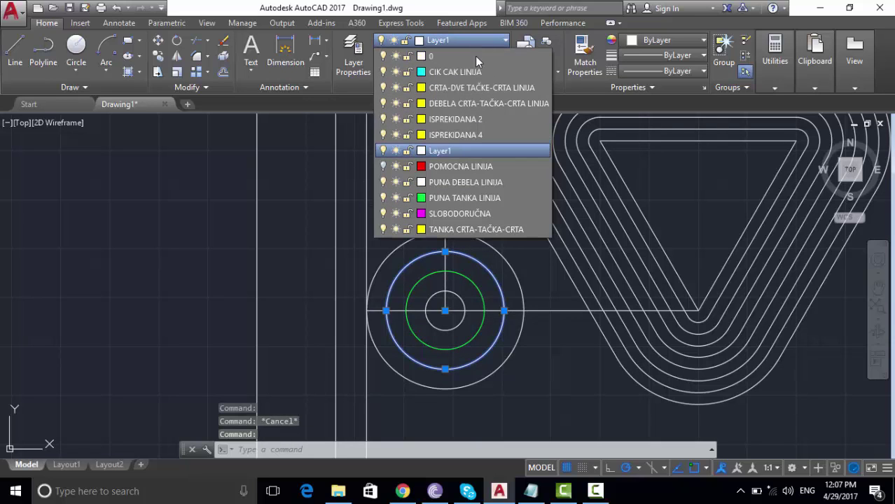
{"action": "left_click", "coordinate": [453, 135]}
{"action": "key", "text": "Escape"}
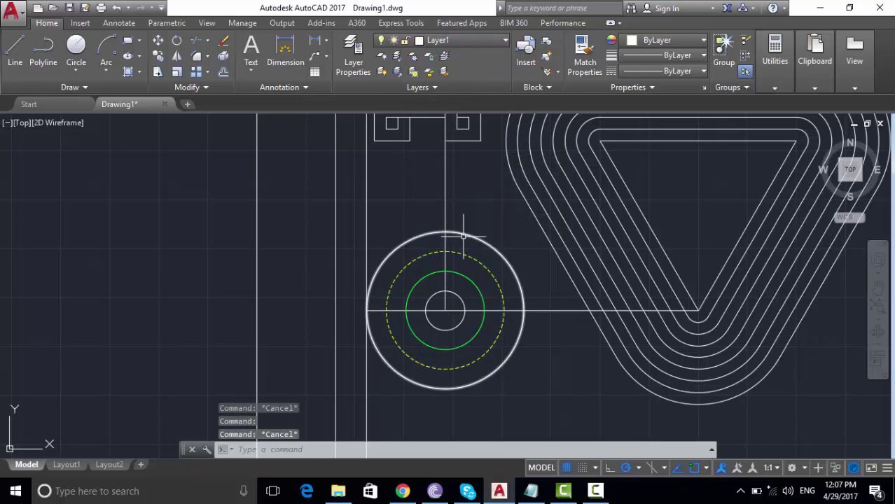
{"action": "left_click", "coordinate": [462, 233]}
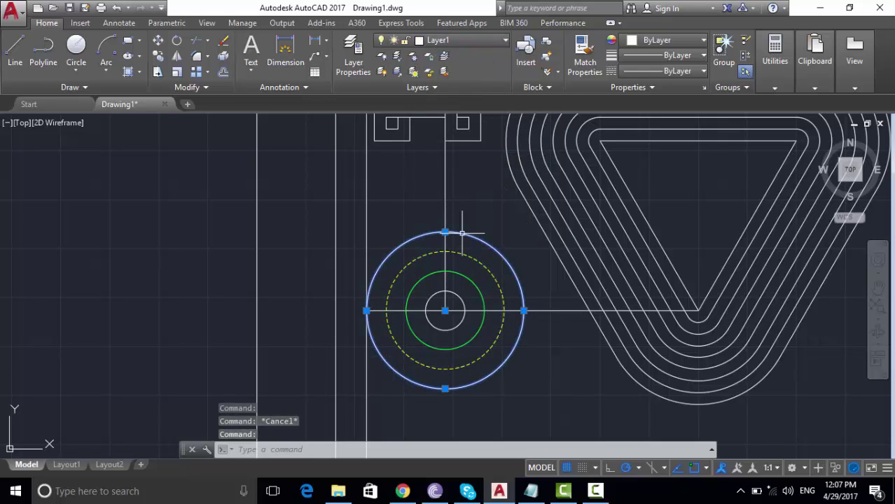
{"action": "left_click", "coordinate": [484, 39]}
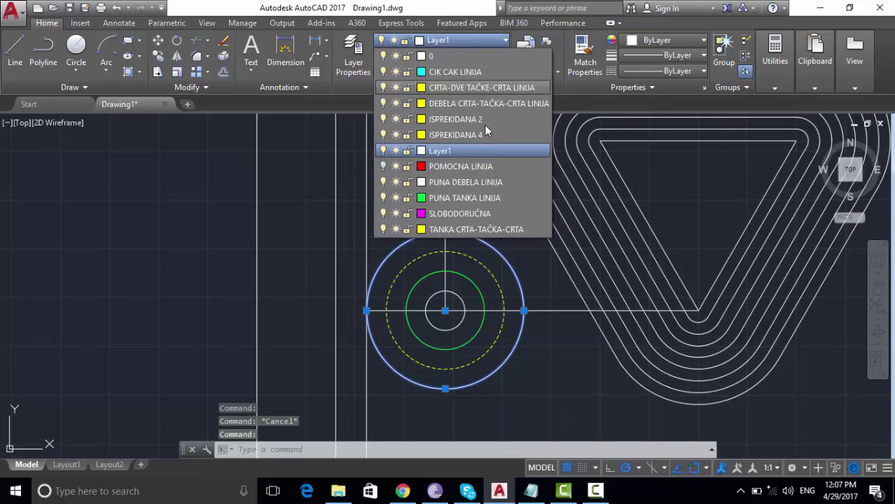
{"action": "left_click", "coordinate": [461, 229]}
{"action": "key", "text": "Escape"}
- Mirror the four concentric circles and their two construction lines about the vertical axis through the triangle's lower vertex, keeping the originals
{"action": "scroll", "coordinate": [417, 228], "scroll_direction": "down", "scroll_amount": 2}
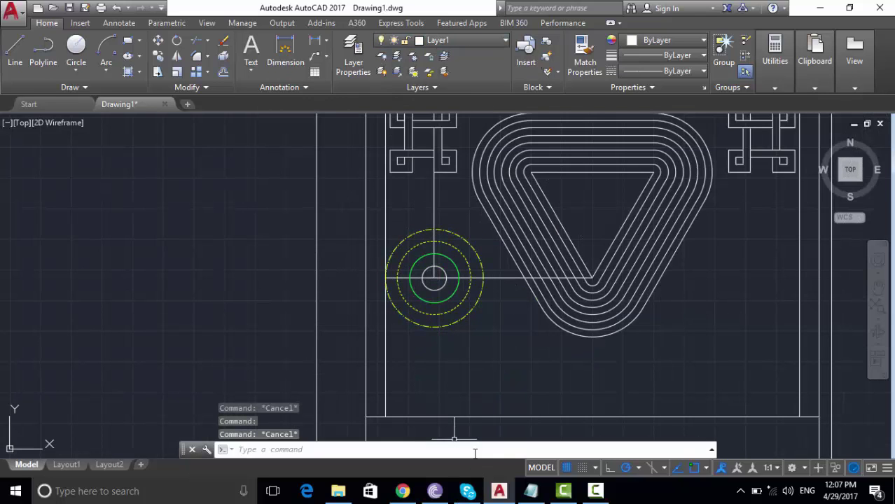
{"action": "type", "text": "MI"}
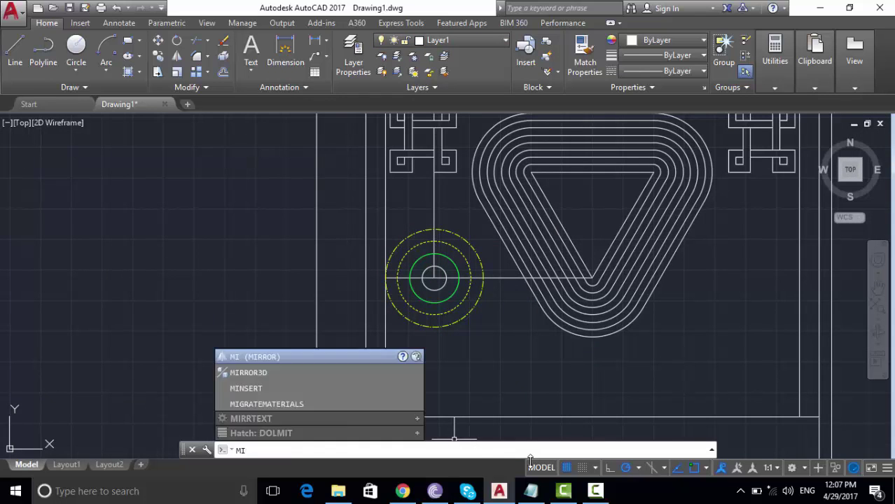
{"action": "key", "text": "Return"}
{"action": "left_click", "coordinate": [477, 320]}
{"action": "left_click", "coordinate": [449, 274]}
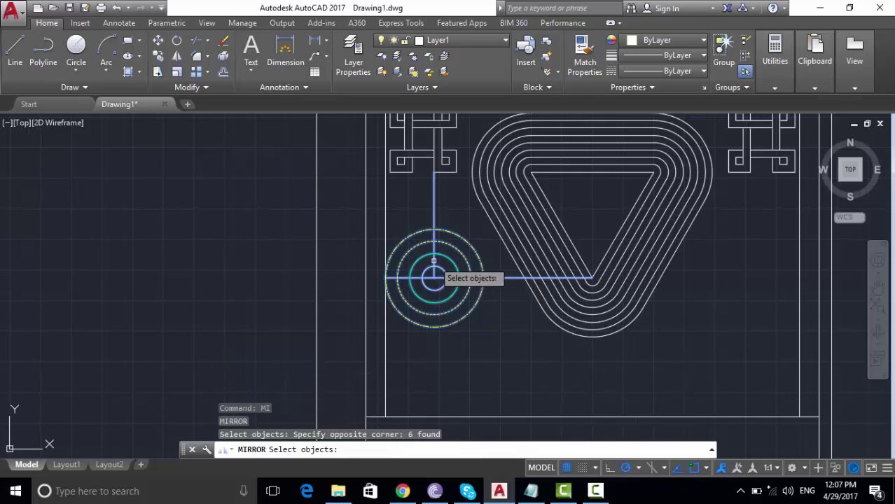
{"action": "key", "text": "Return"}
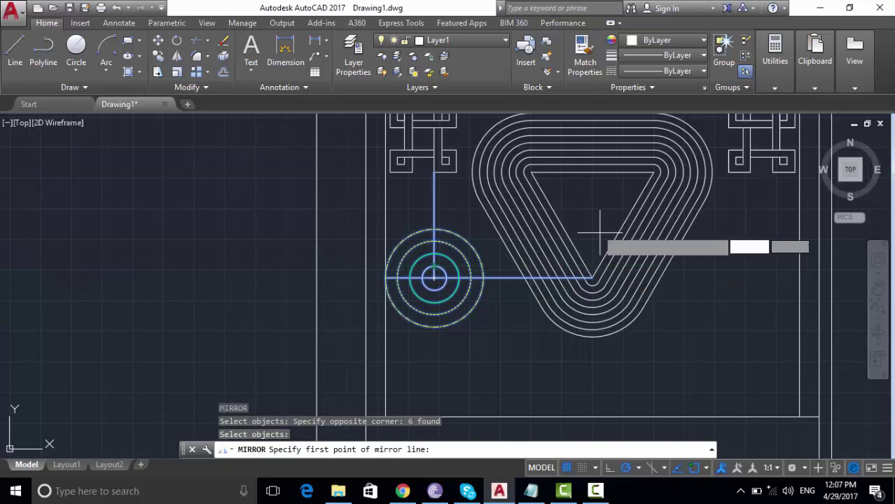
{"action": "left_click", "coordinate": [592, 278]}
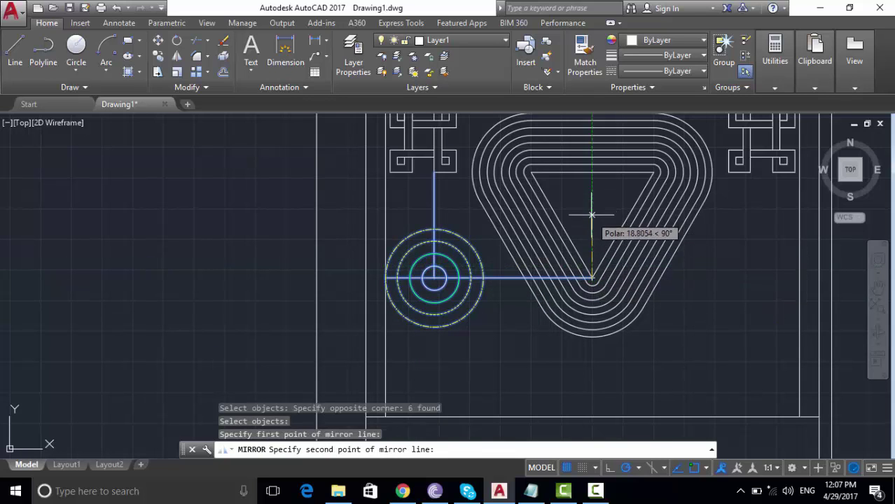
{"action": "left_click", "coordinate": [593, 175]}
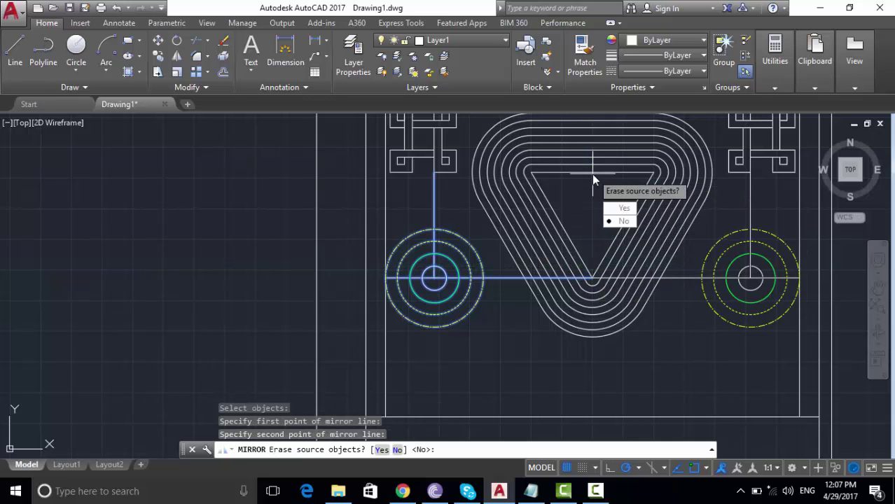
{"action": "key", "text": "Return"}
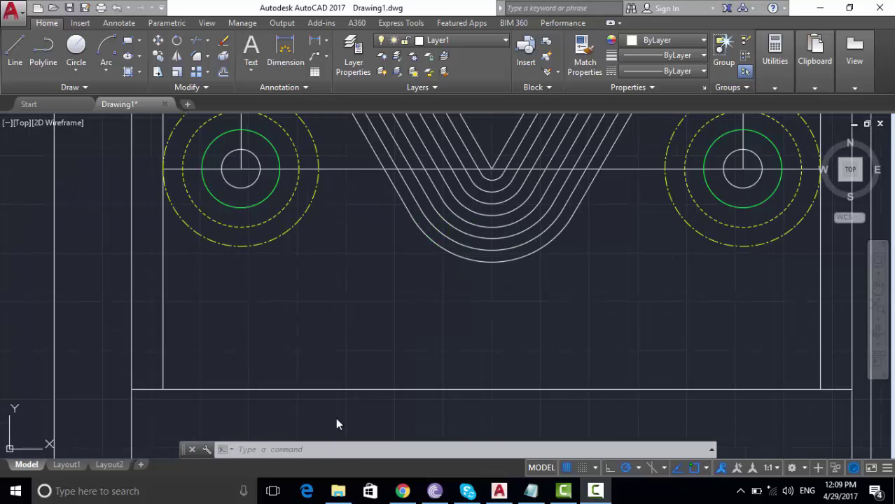
- Draw horizontal line segments of 2 and 165 units rightward, starting 7 units above the lower end of the inner frame's left edge
{"action": "left_click", "coordinate": [290, 453]}
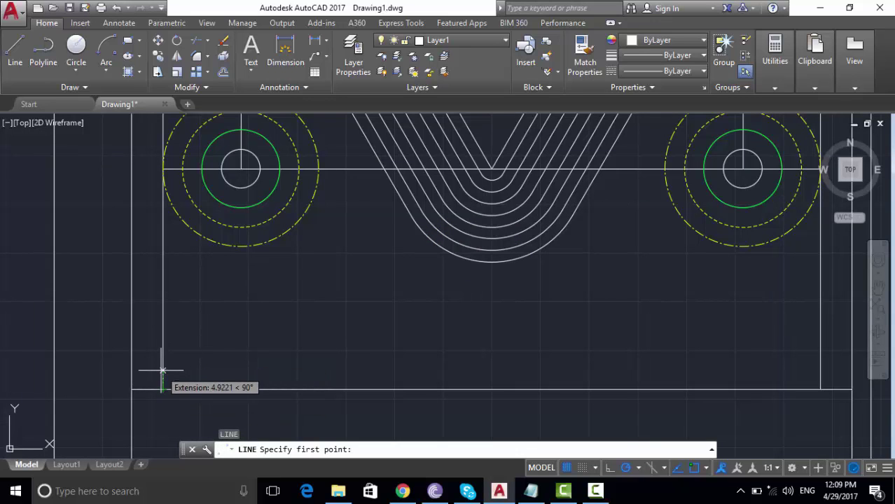
{"action": "key", "text": "Return"}
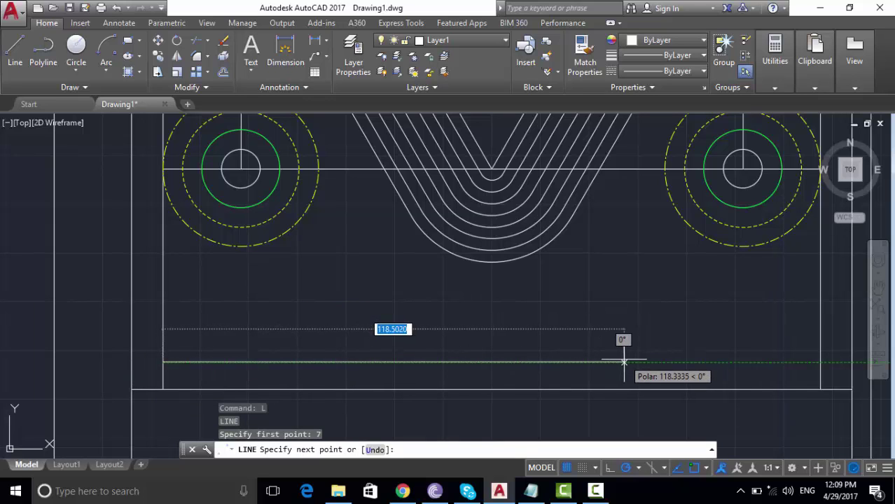
{"action": "type", "text": "2"}
{"action": "key", "text": "Return"}
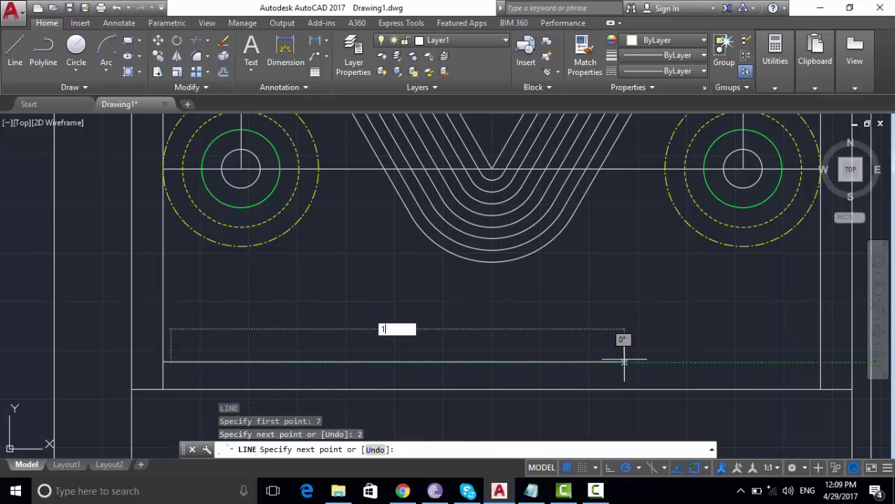
{"action": "key", "text": "Return"}
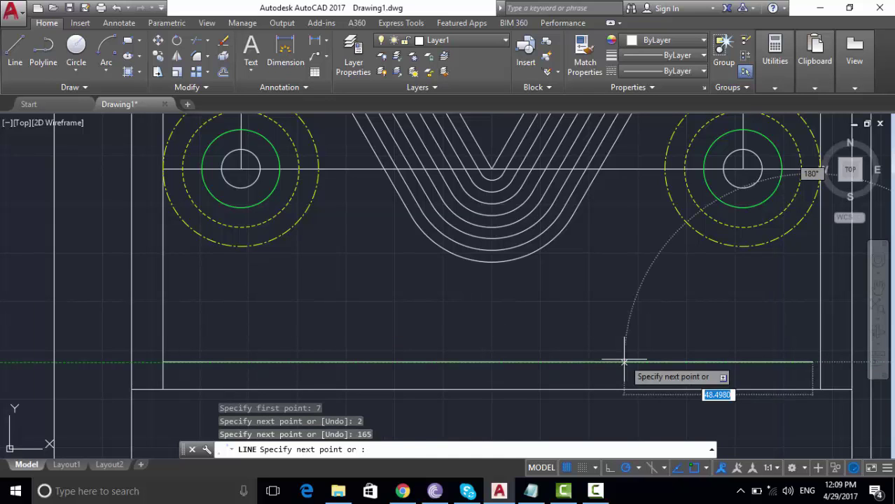
{"action": "key", "text": "Escape"}
{"action": "scroll", "coordinate": [164, 378], "scroll_direction": "up", "scroll_amount": 4}
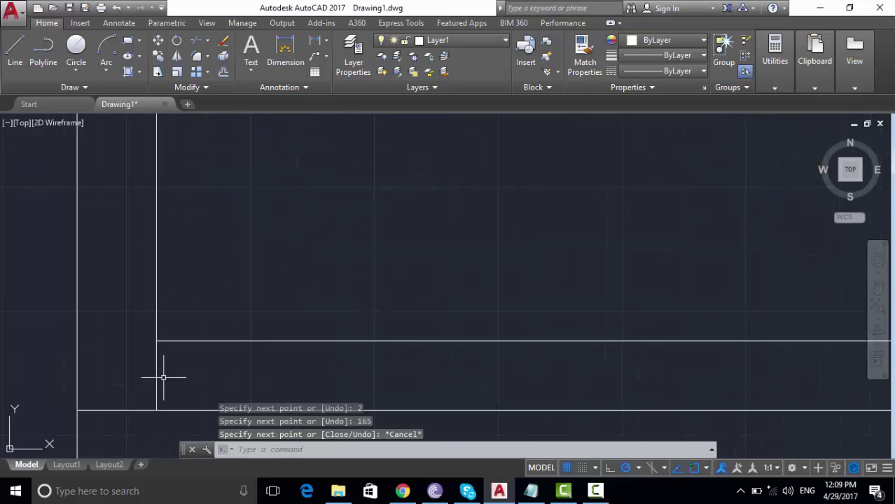
- Delete the short 2-unit line segment between the inner frame and the start of the long horizontal line
{"action": "left_click", "coordinate": [133, 326]}
{"action": "left_click", "coordinate": [210, 358]}
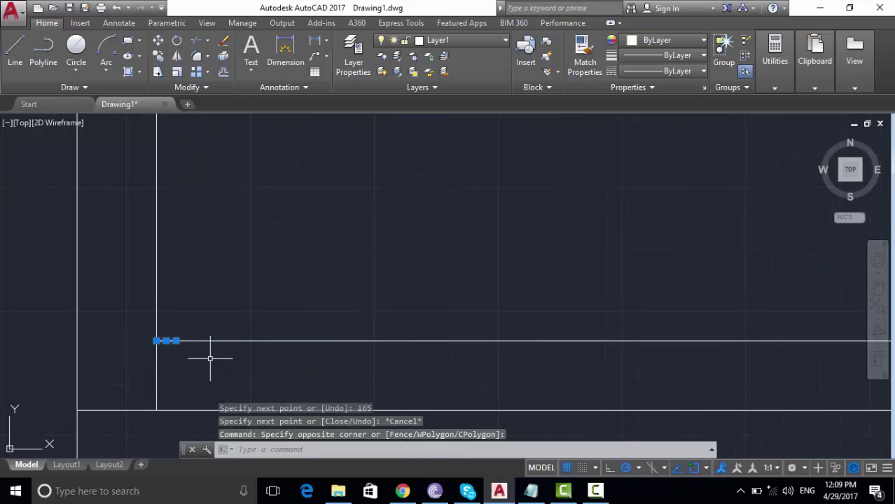
{"action": "key", "text": "Delete"}
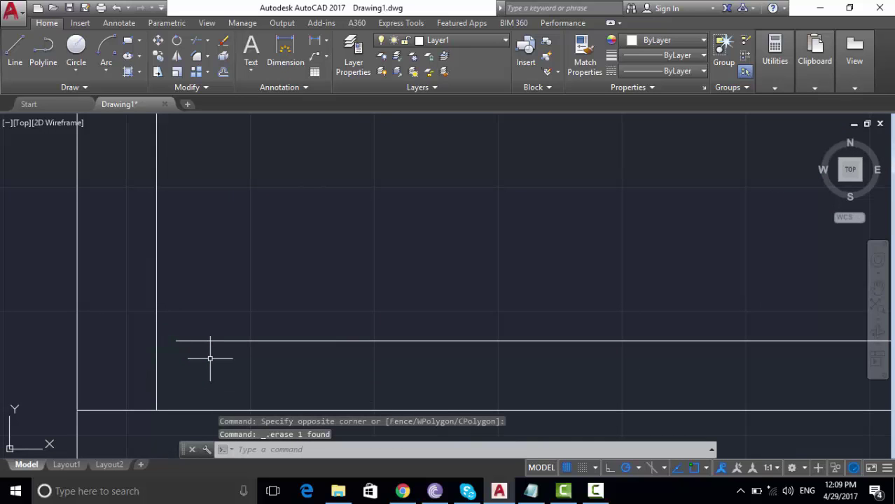
- Offset the long horizontal line upward repeatedly at 1.5-unit spacing to build a stack of twelve parallel lines
{"action": "key", "text": "Return"}
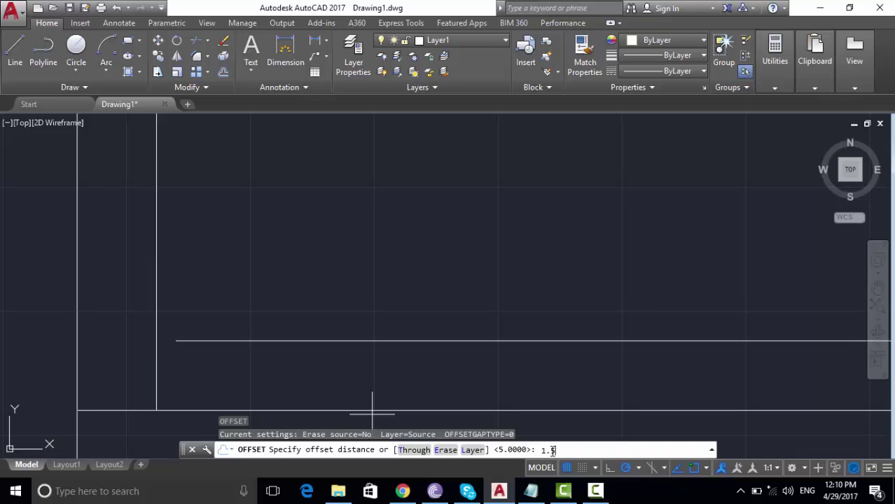
{"action": "type", "text": "1.5"}
{"action": "key", "text": "Return"}
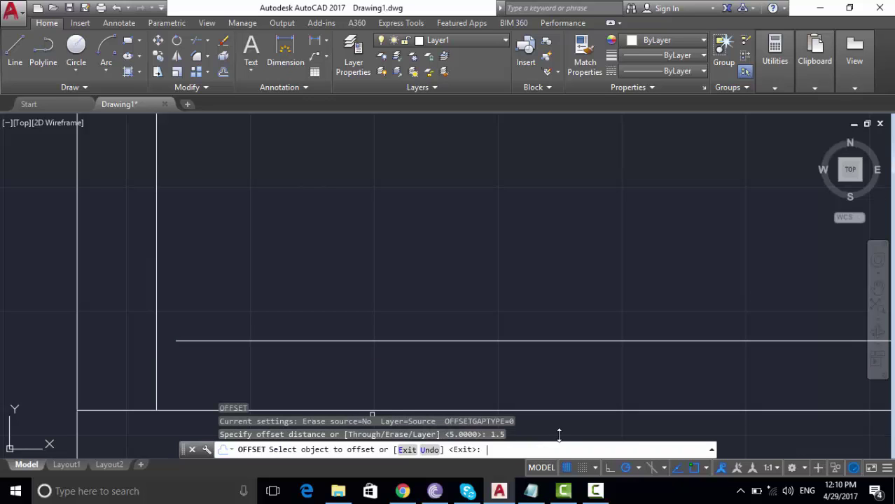
{"action": "left_click", "coordinate": [571, 341]}
{"action": "left_click", "coordinate": [578, 326]}
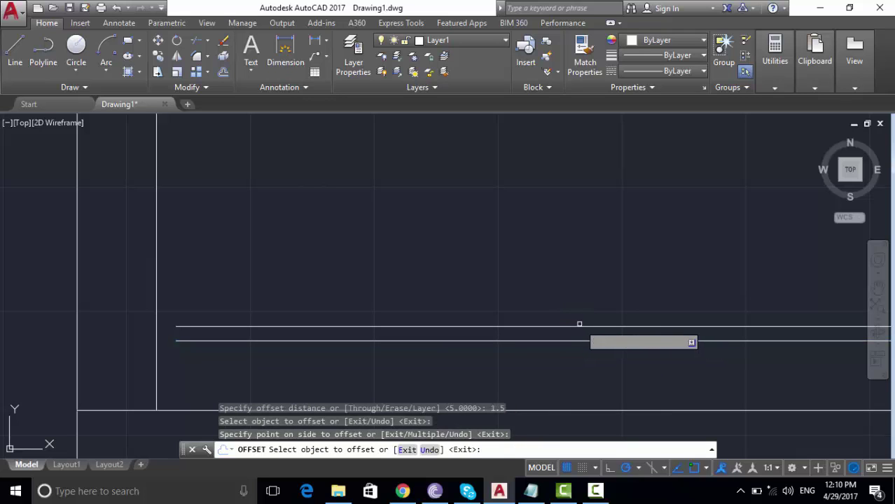
{"action": "left_click", "coordinate": [579, 326]}
{"action": "left_click", "coordinate": [579, 310]}
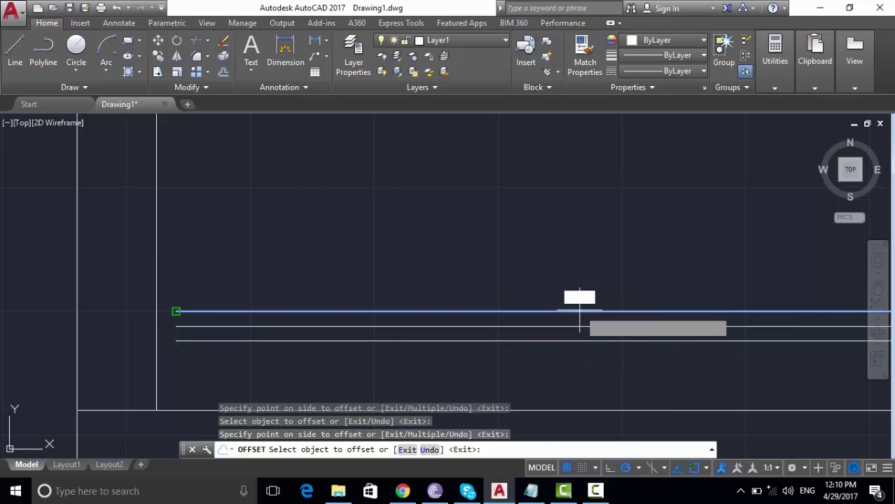
{"action": "left_click", "coordinate": [579, 311]}
{"action": "left_click", "coordinate": [579, 296]}
{"action": "left_click", "coordinate": [579, 296]}
{"action": "left_click", "coordinate": [580, 282]}
{"action": "left_click", "coordinate": [578, 282]}
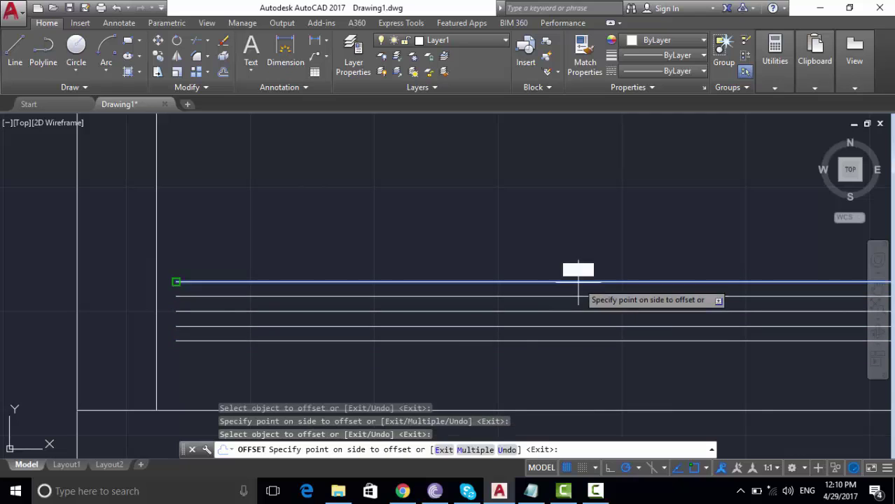
{"action": "left_click", "coordinate": [584, 270]}
{"action": "left_click", "coordinate": [583, 267]}
{"action": "left_click", "coordinate": [583, 247]}
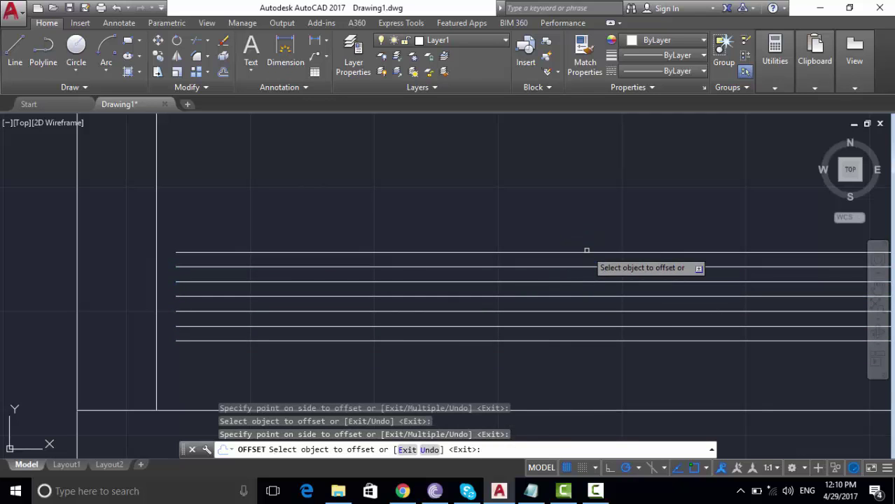
{"action": "left_click", "coordinate": [585, 252]}
{"action": "left_click", "coordinate": [588, 239]}
{"action": "left_click", "coordinate": [588, 238]}
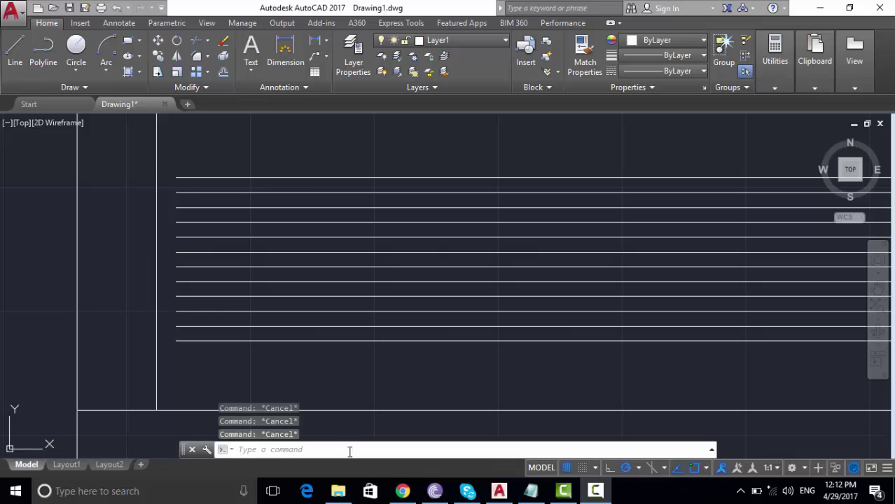
- Draw a slanted line at 75° from the lowest parallel line's left end up to the topmost line
{"action": "left_click", "coordinate": [342, 449]}
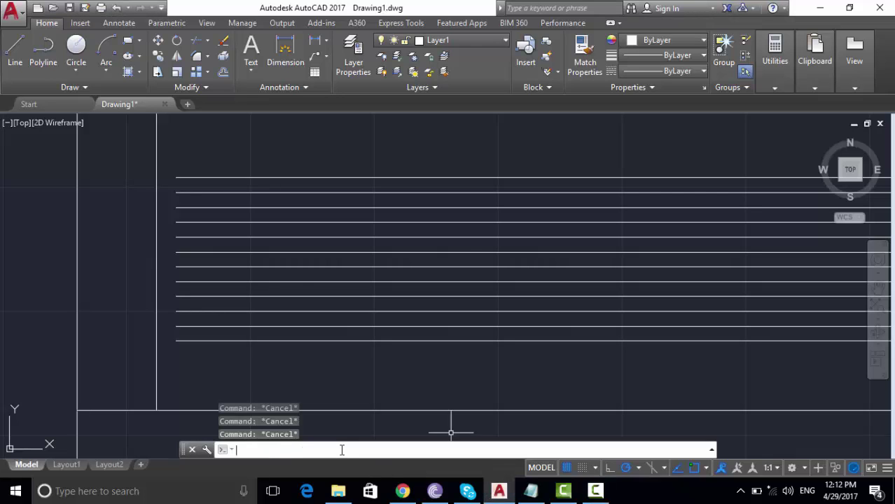
{"action": "type", "text": "L"}
{"action": "key", "text": "Return"}
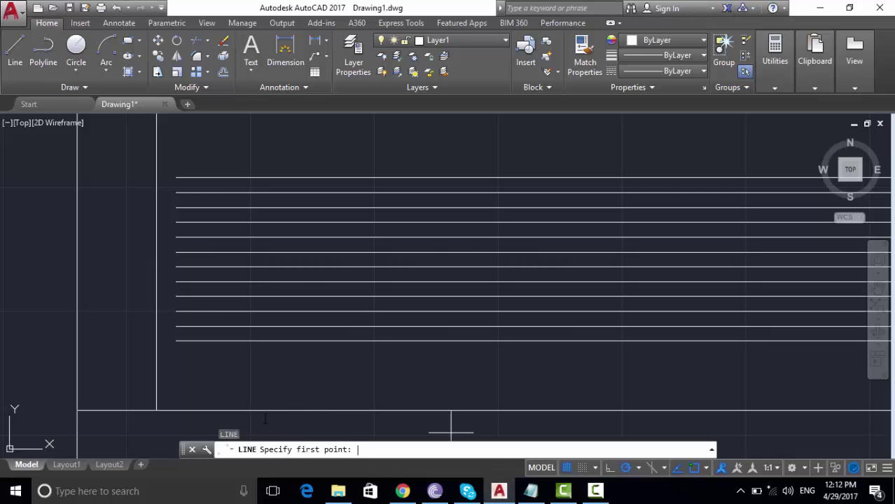
{"action": "left_click", "coordinate": [176, 342]}
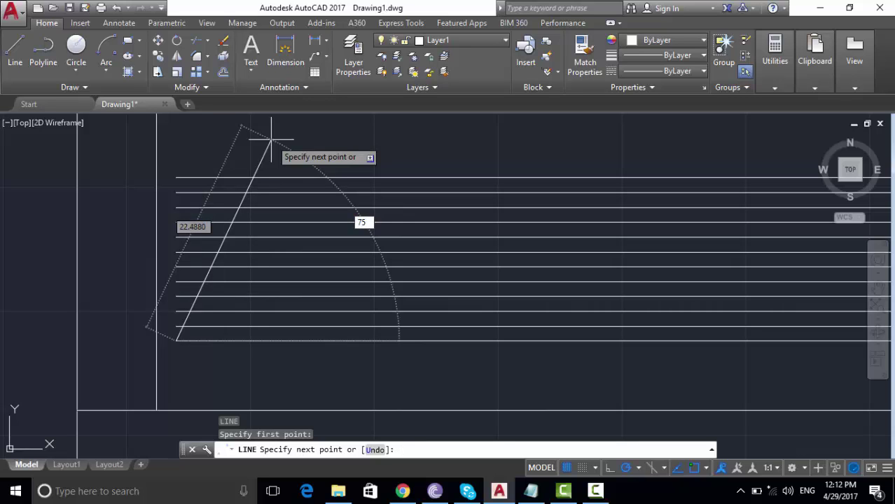
{"action": "left_click", "coordinate": [220, 178]}
{"action": "key", "text": "Escape"}
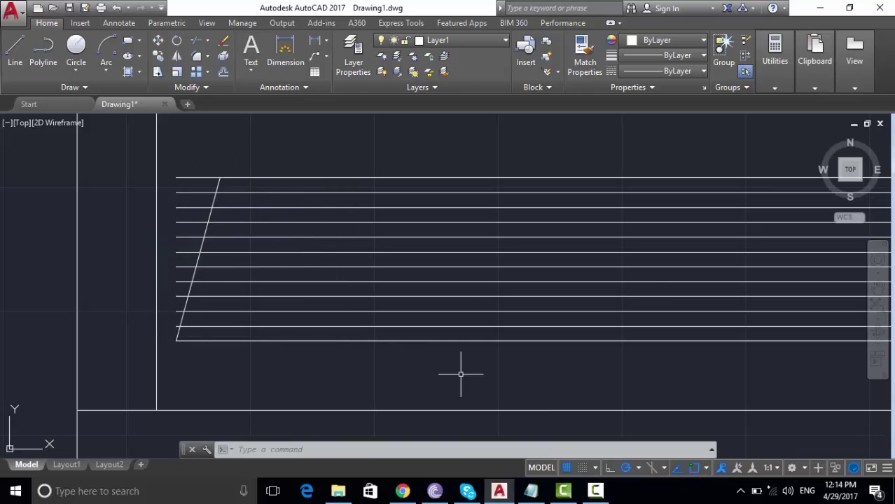
- Copy the slanted line horizontally to the right at distances of 1.5, 3, 4.5 and 6 units from its lower endpoint
{"action": "key", "text": "Return"}
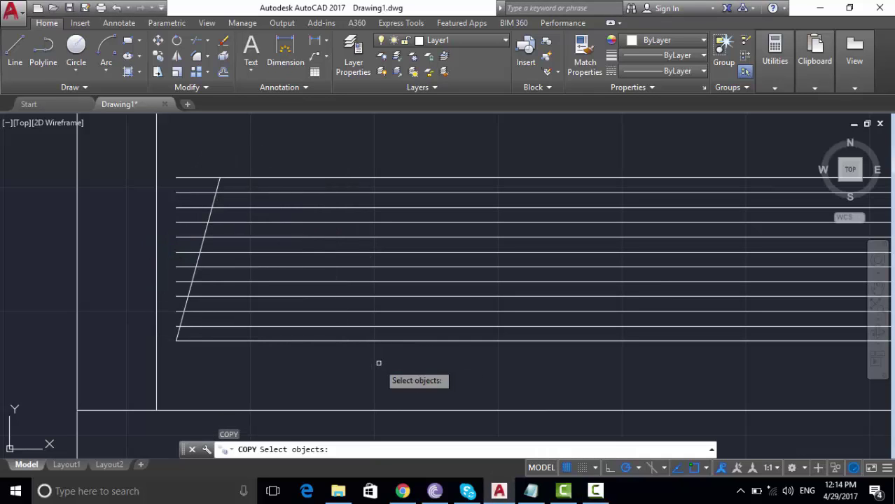
{"action": "left_click", "coordinate": [176, 333]}
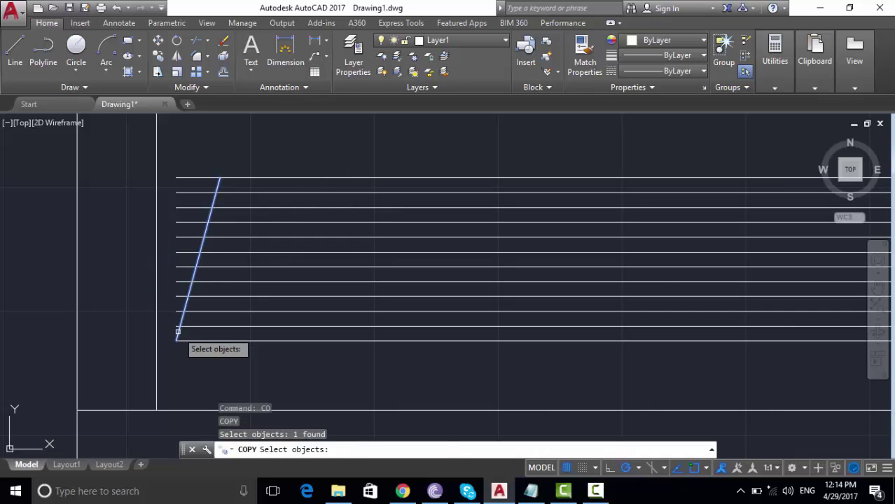
{"action": "key", "text": "Return"}
{"action": "left_click", "coordinate": [176, 341]}
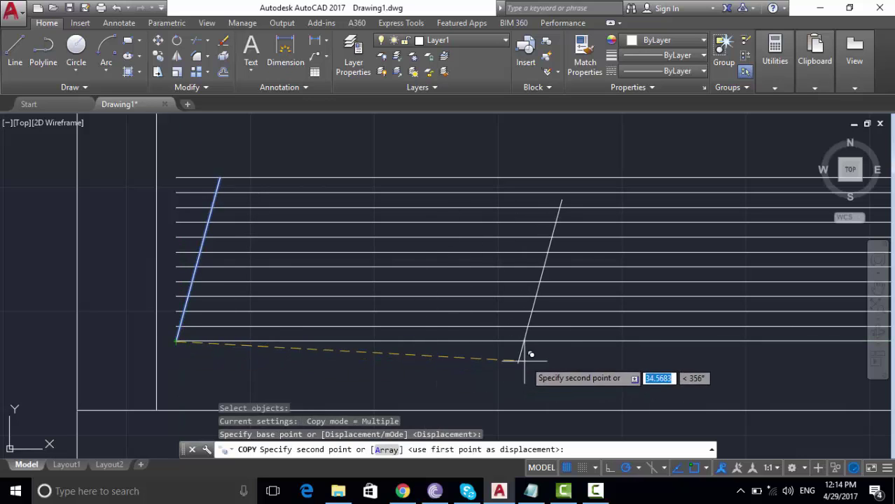
{"action": "type", "text": "1"}
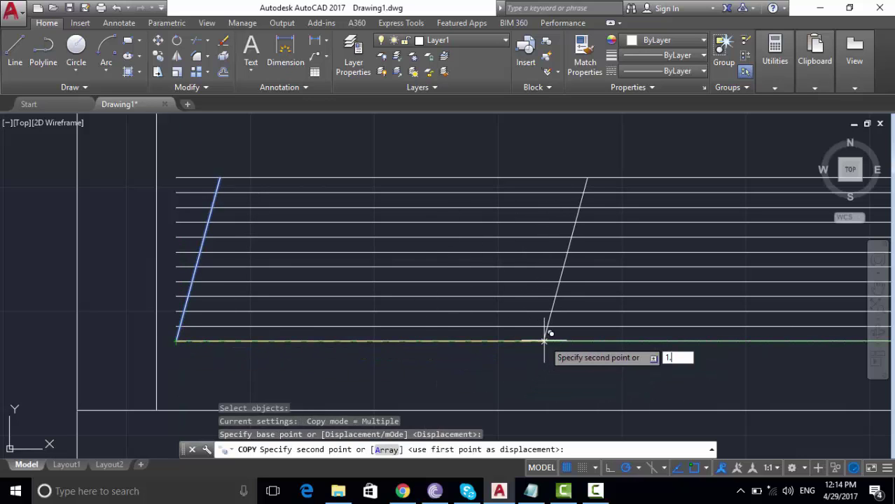
{"action": "type", "text": ".5"}
{"action": "key", "text": "Return"}
{"action": "type", "text": "3"}
{"action": "key", "text": "Return"}
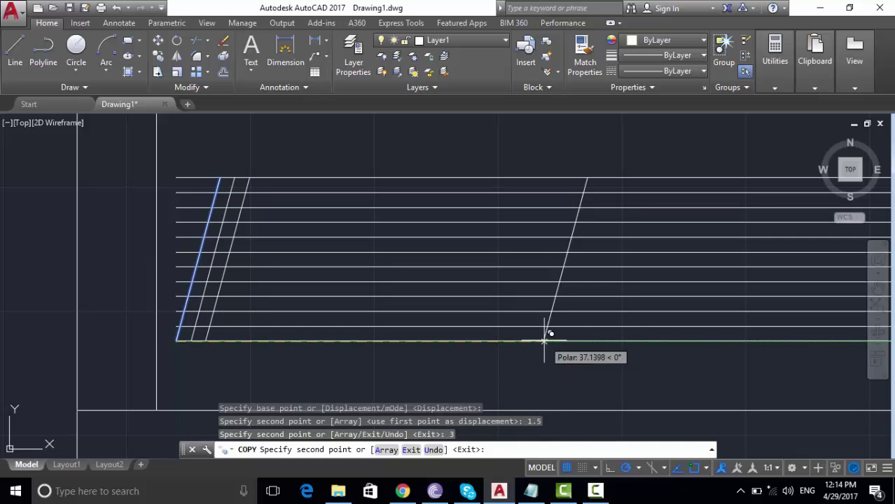
{"action": "type", "text": "4.5"}
{"action": "key", "text": "Return"}
{"action": "type", "text": "6"}
{"action": "key", "text": "Return"}
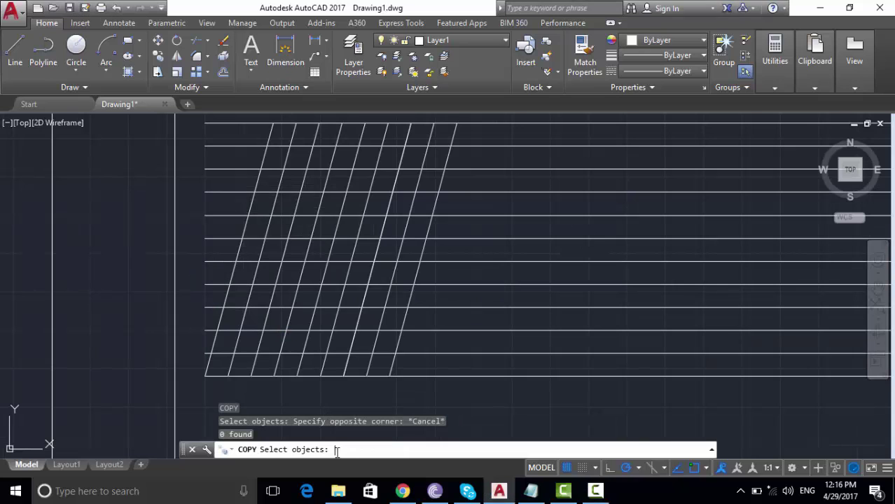
- Copy all the slanted lines rightward twice, using the first line's lower endpoint as base point and continuing the grid end to end
{"action": "key", "text": "Return"}
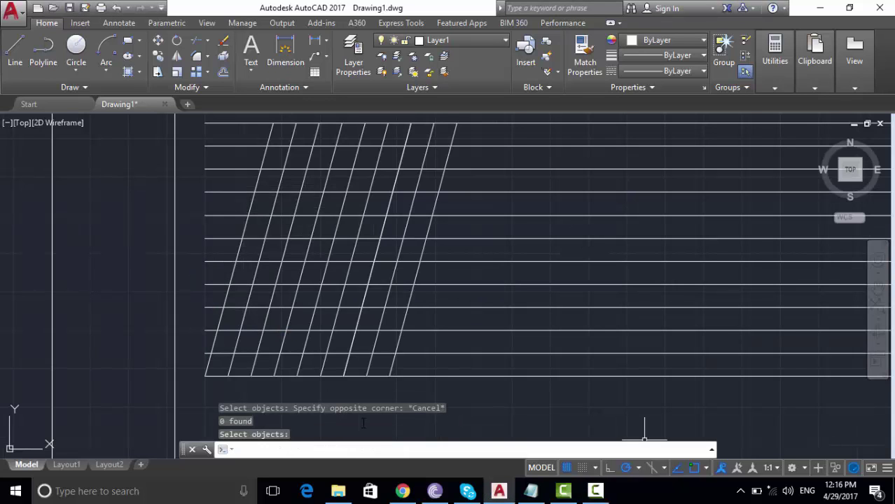
{"action": "left_click", "coordinate": [404, 360]}
{"action": "left_click", "coordinate": [183, 367]}
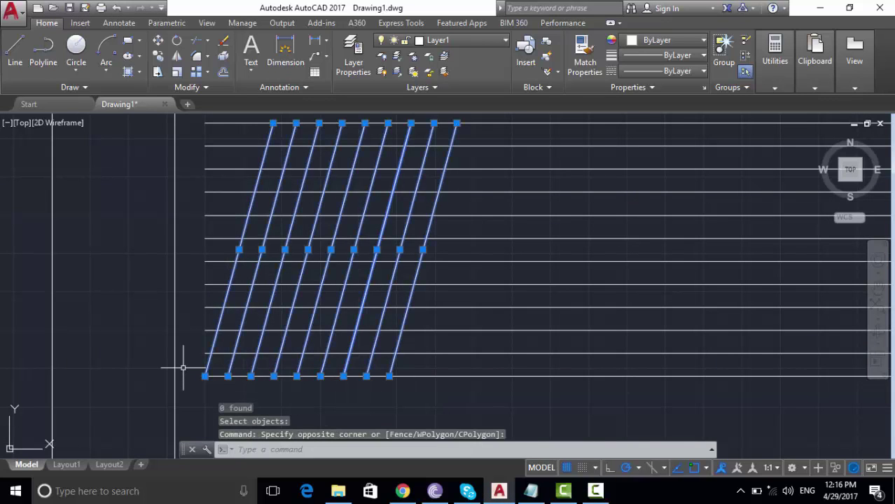
{"action": "key", "text": "Return"}
{"action": "left_click", "coordinate": [205, 376]}
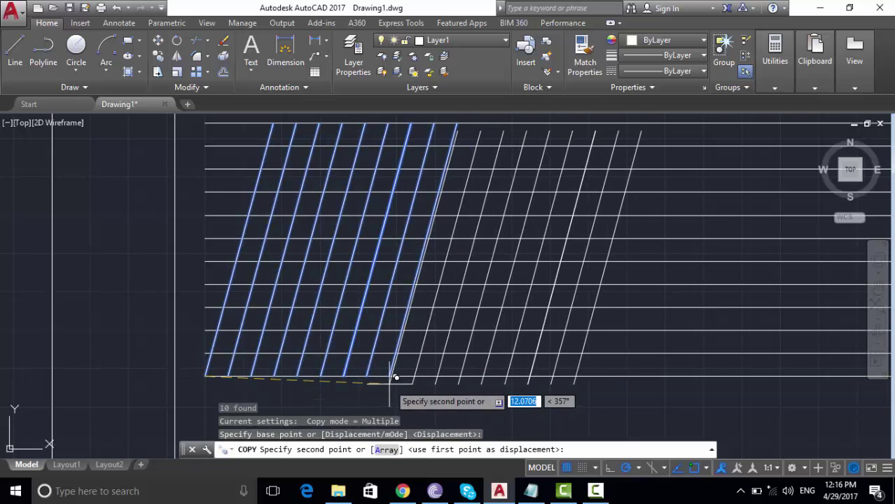
{"action": "left_click", "coordinate": [394, 376]}
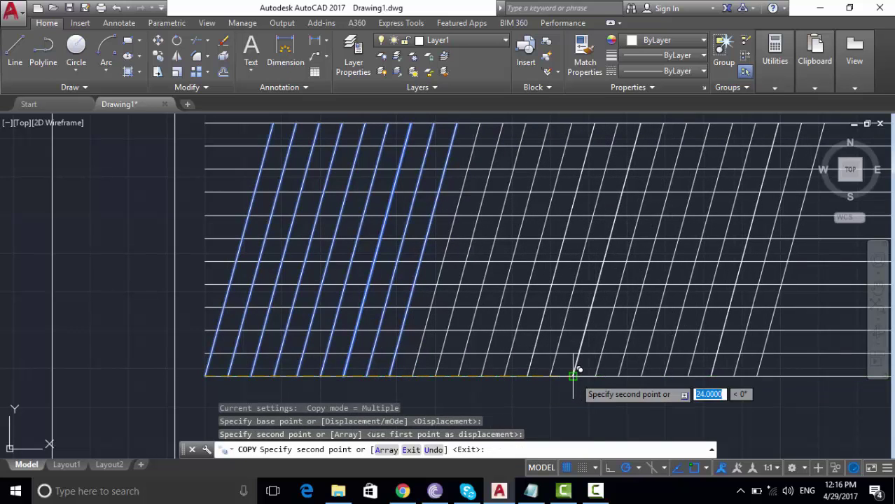
{"action": "left_click", "coordinate": [584, 376]}
{"action": "left_click", "coordinate": [595, 494]}
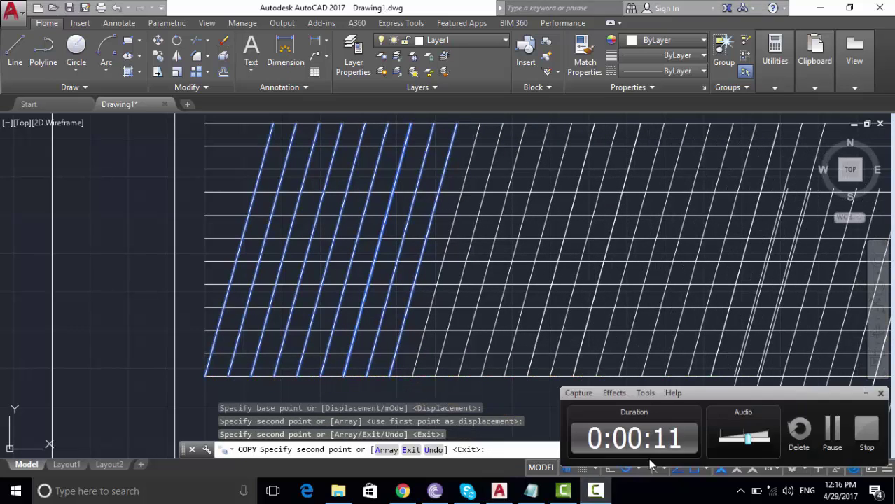
{"action": "left_click", "coordinate": [867, 438]}
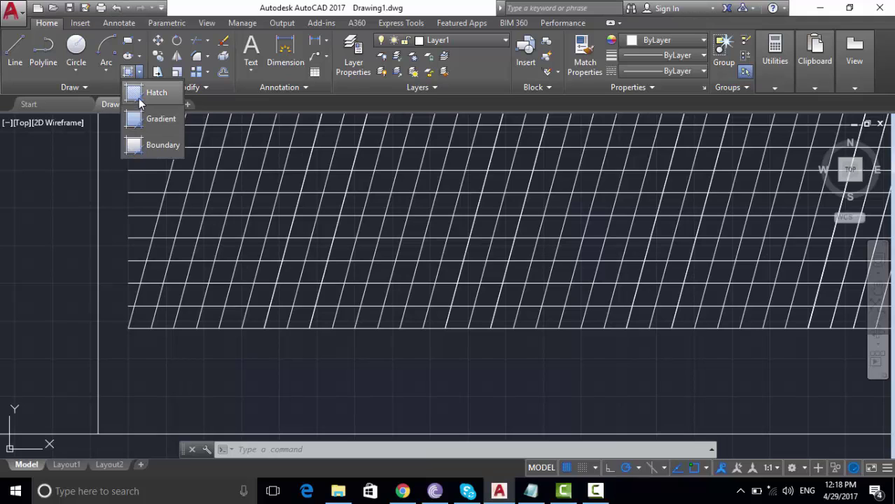
- Try an ANSI31 hatch in two vertically adjacent cells near the grid's lower-left corner, and erase it
{"action": "left_click", "coordinate": [139, 98]}
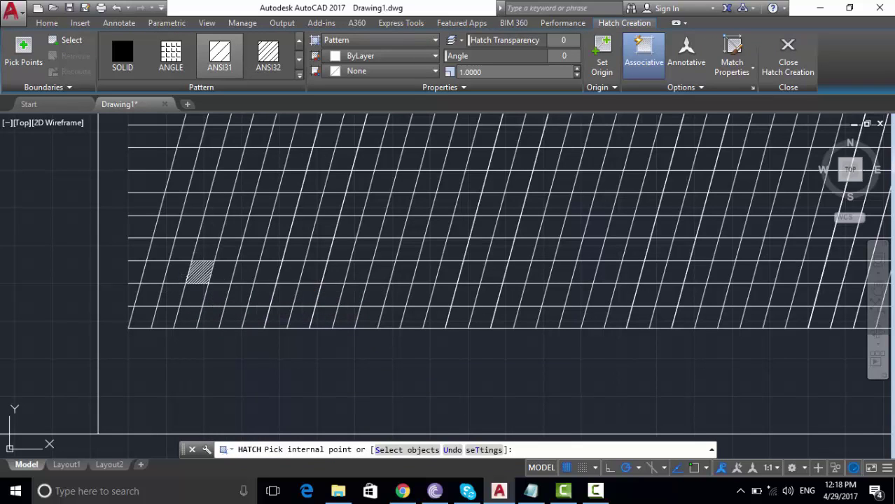
{"action": "left_click", "coordinate": [200, 271]}
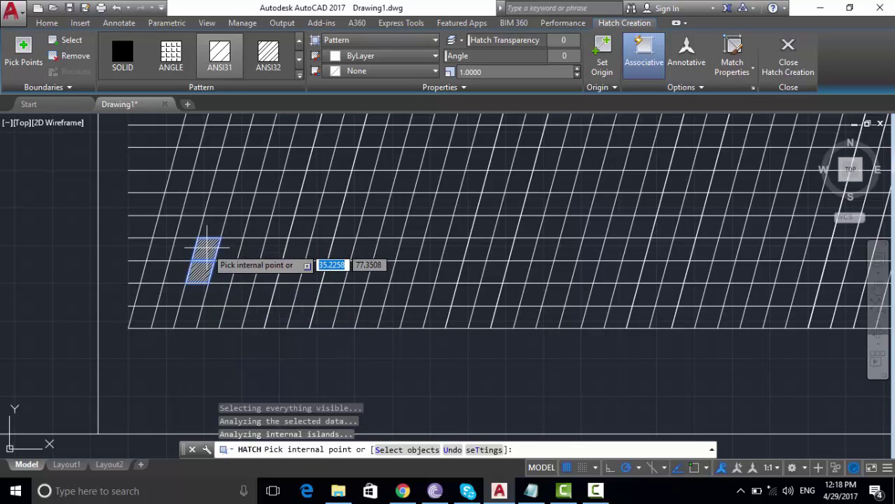
{"action": "key", "text": "Return"}
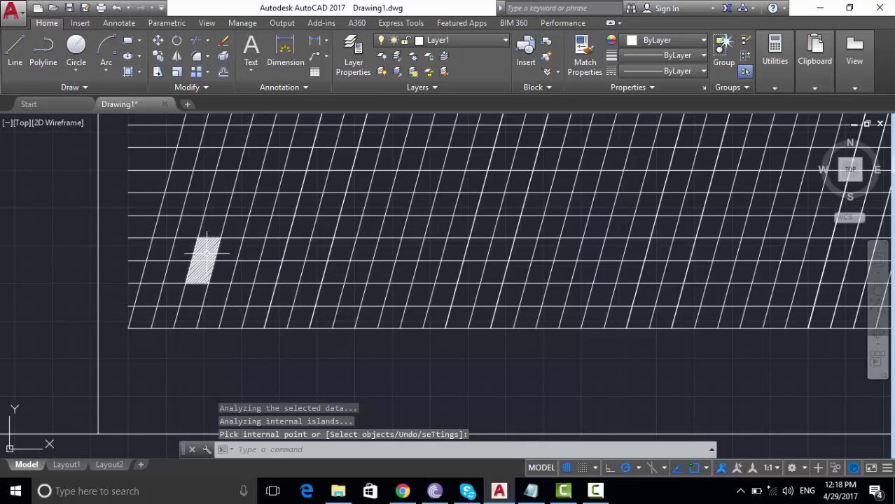
{"action": "left_click", "coordinate": [207, 252]}
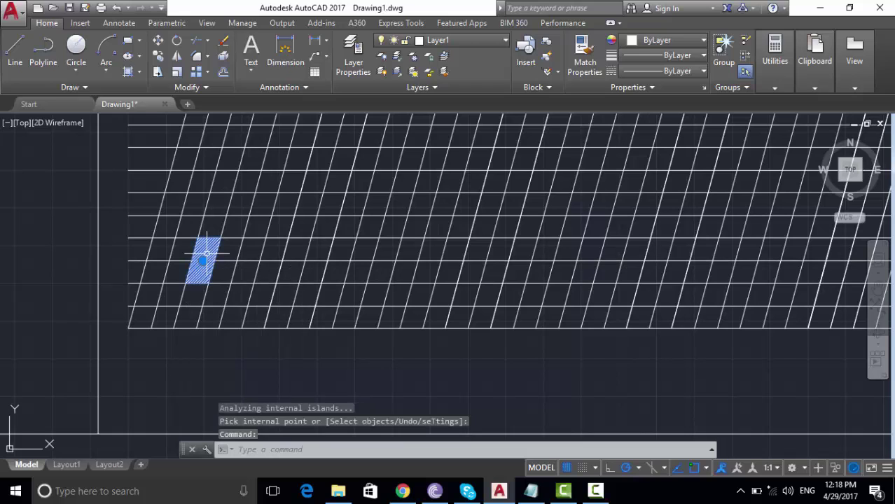
{"action": "key", "text": "Delete"}
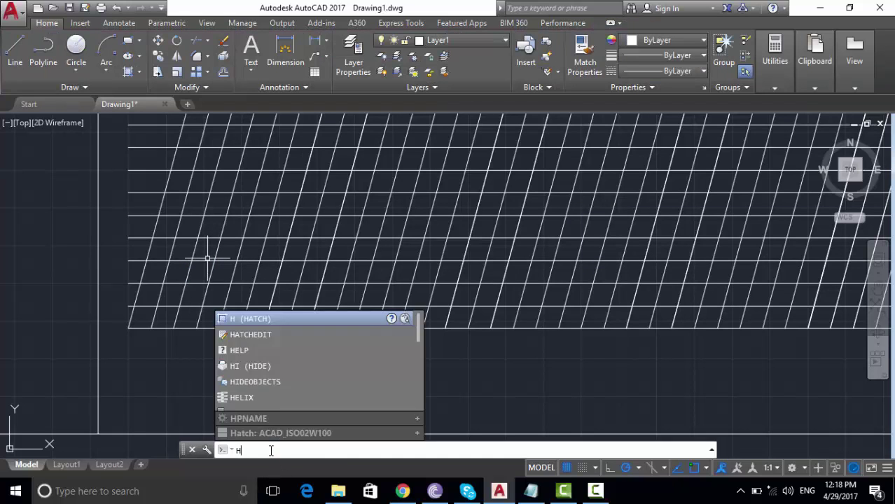
- Start a new hatch and set its pattern to the predefined SOLID fill
{"action": "key", "text": "Return"}
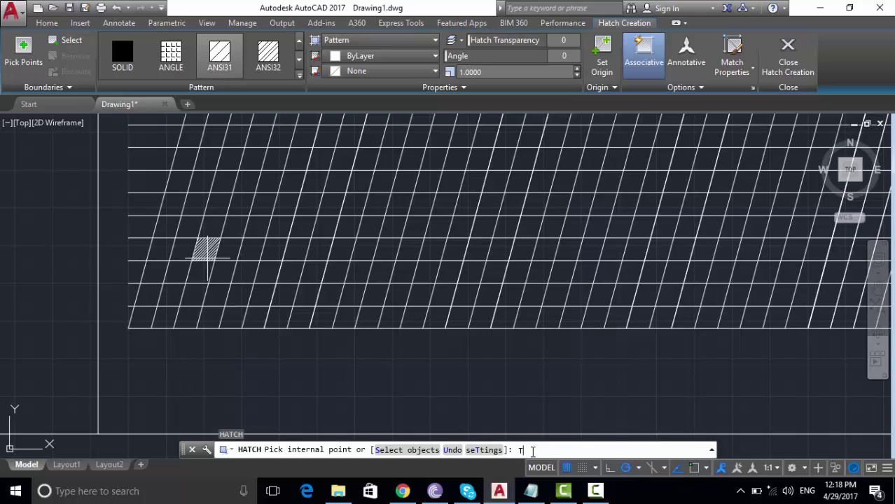
{"action": "key", "text": "Return"}
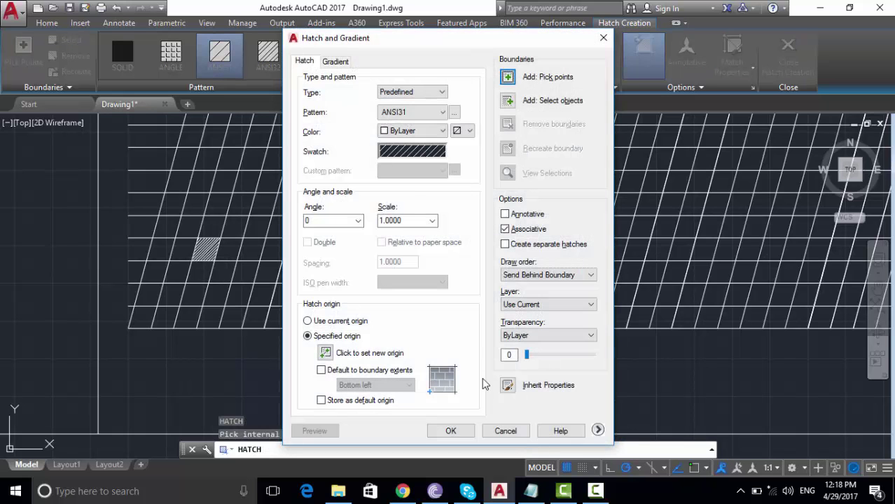
{"action": "left_click", "coordinate": [455, 115]}
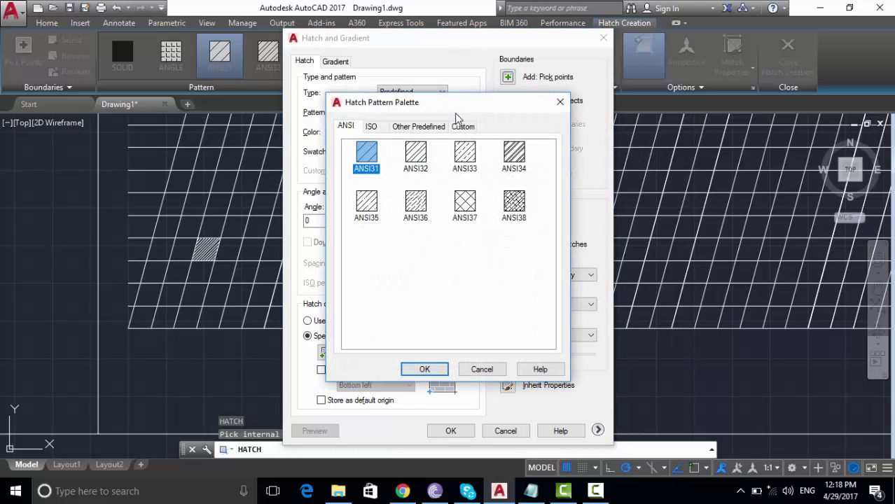
{"action": "left_click", "coordinate": [424, 127]}
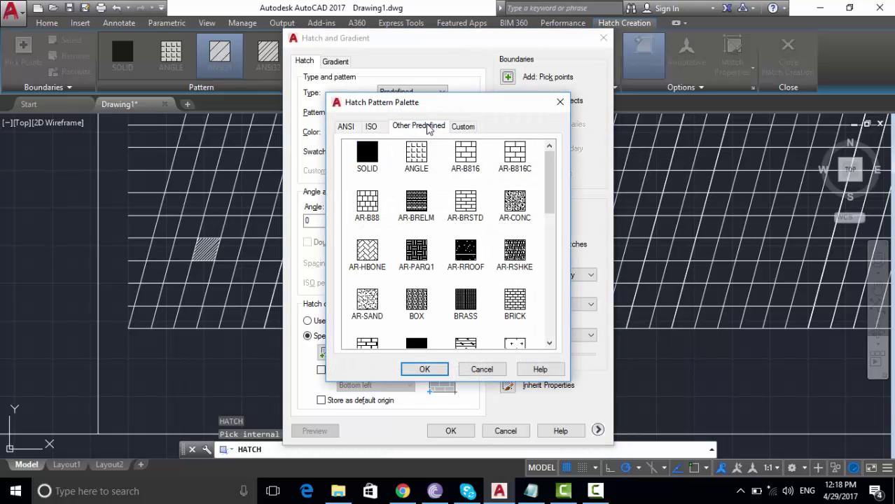
{"action": "left_click", "coordinate": [372, 153]}
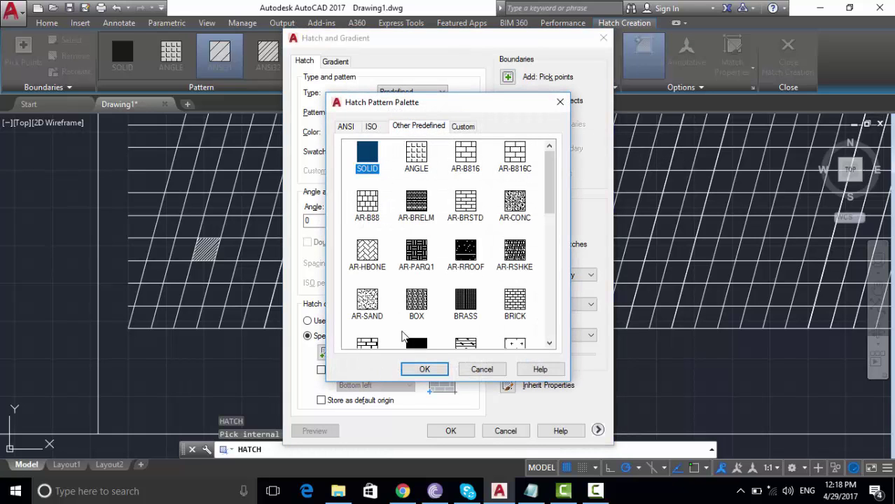
{"action": "left_click", "coordinate": [424, 369]}
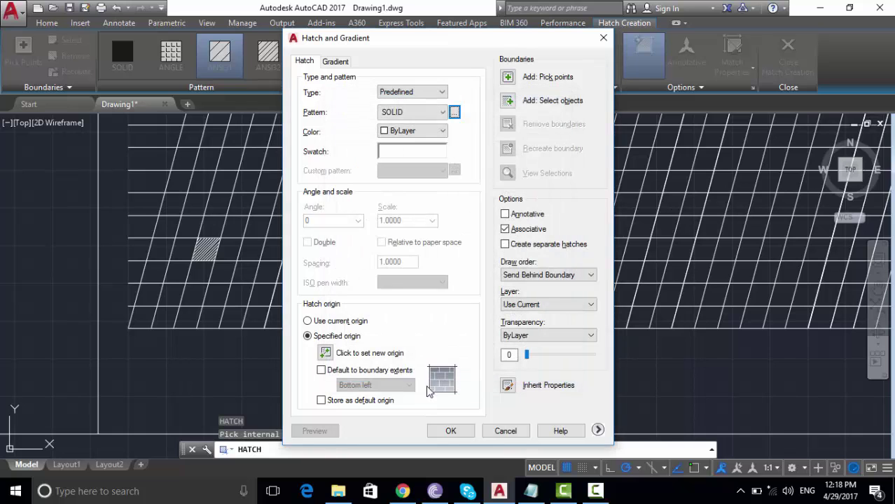
{"action": "left_click", "coordinate": [450, 430]}
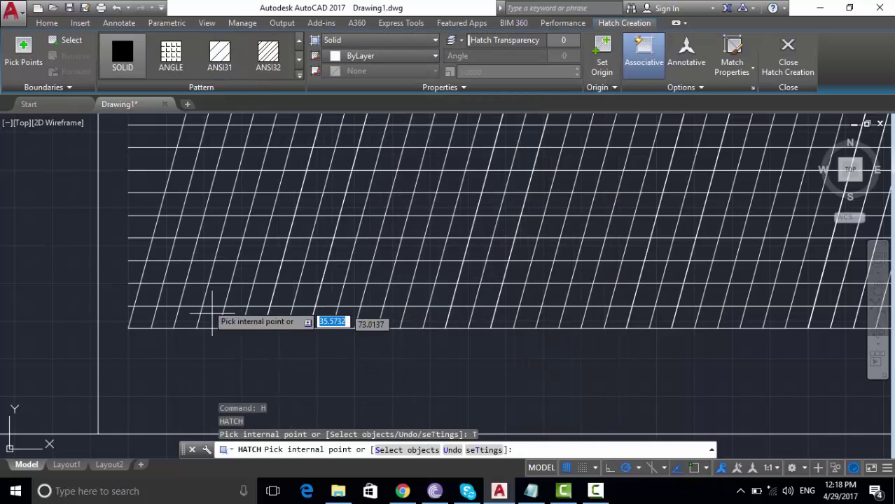
- Solid-fill seven stacked cells in one slanted column near the grid's lower-left corner to form the left stem of a letter H
{"action": "left_click", "coordinate": [200, 273]}
{"action": "left_click", "coordinate": [206, 250]}
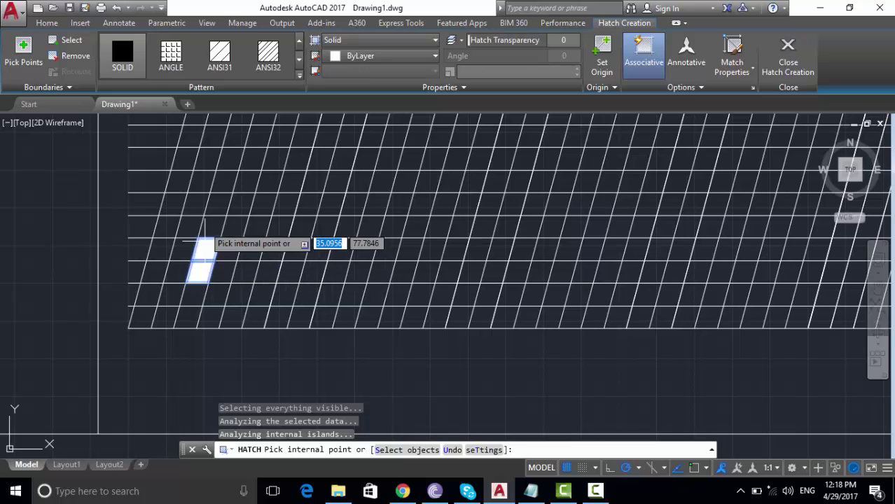
{"action": "left_click", "coordinate": [212, 228]}
{"action": "left_click", "coordinate": [215, 208]}
{"action": "left_click", "coordinate": [230, 188]}
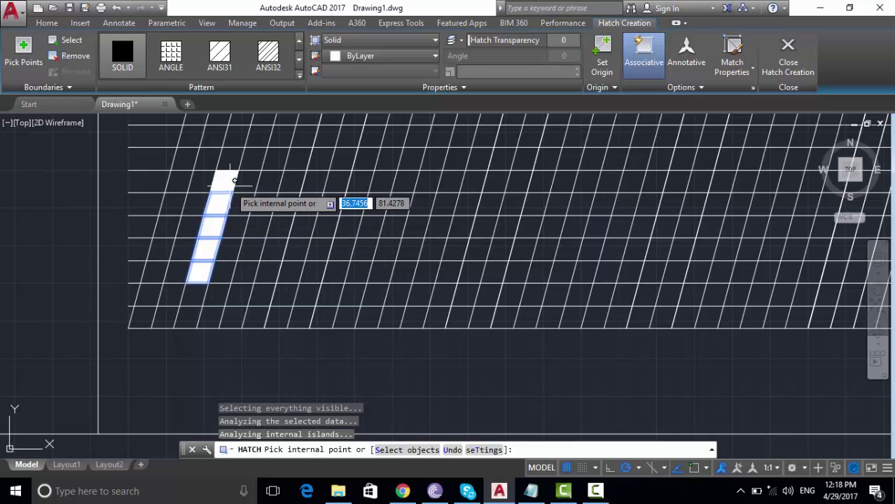
{"action": "left_click", "coordinate": [237, 162]}
{"action": "left_click", "coordinate": [247, 134]}
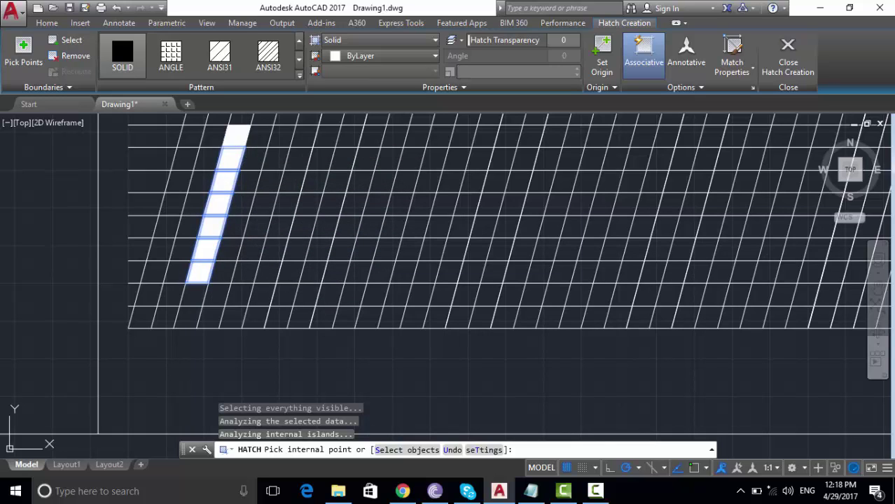
- Solid-fill three middle-row cells as the H's crossbar and seven stacked cells as its right stem, finishing the hatch
{"action": "left_click", "coordinate": [243, 203]}
{"action": "left_click", "coordinate": [264, 203]}
{"action": "left_click", "coordinate": [287, 203]}
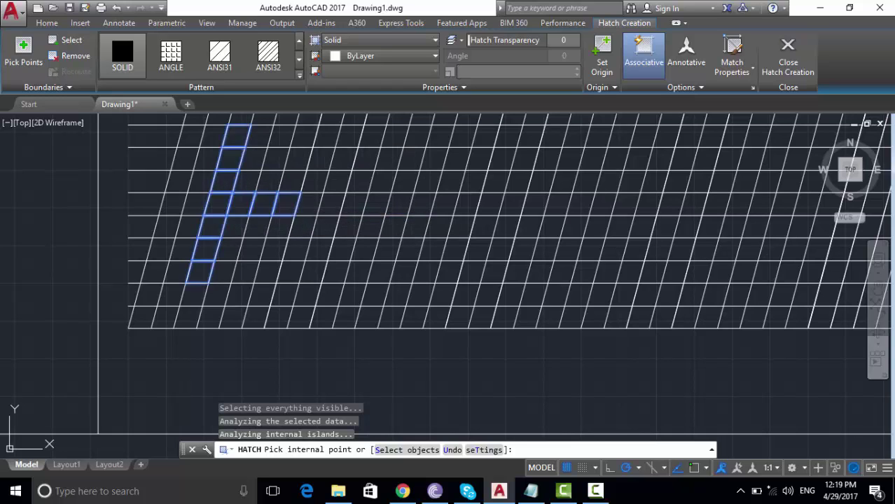
{"action": "left_click", "coordinate": [310, 204]}
{"action": "left_click", "coordinate": [317, 181]}
{"action": "left_click", "coordinate": [324, 158]}
{"action": "left_click", "coordinate": [331, 136]}
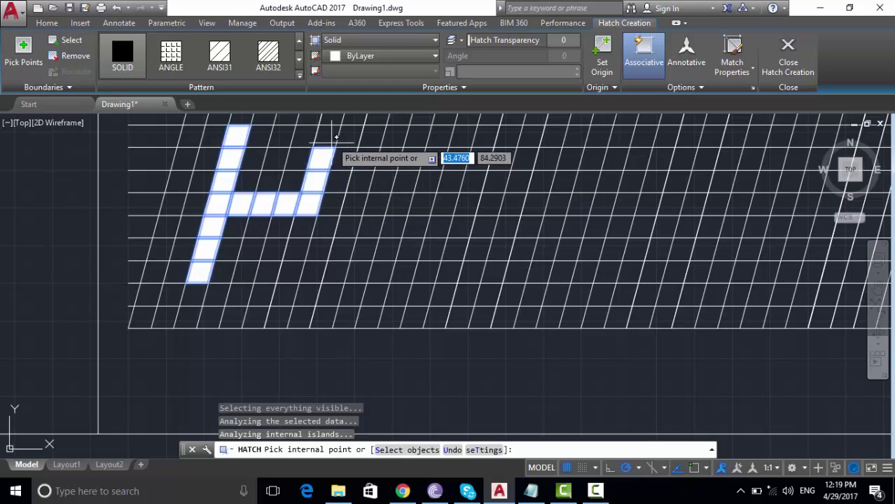
{"action": "left_click", "coordinate": [297, 250]}
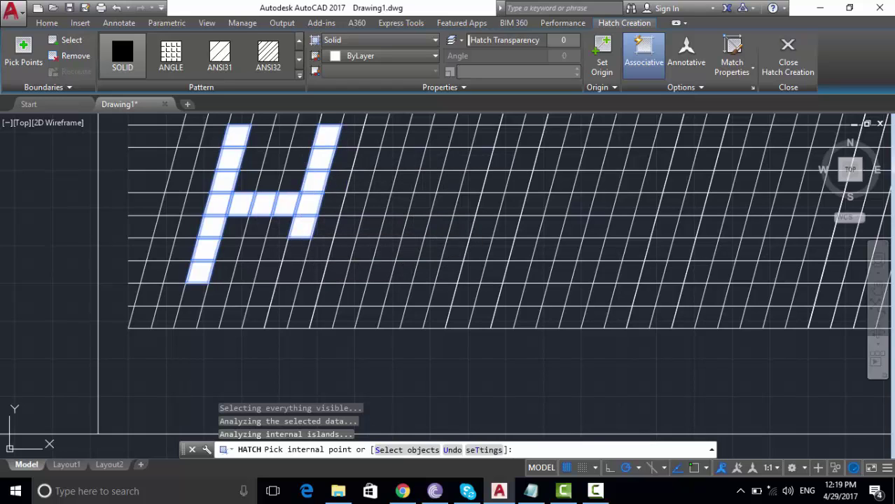
{"action": "left_click", "coordinate": [293, 269]}
{"action": "key", "text": "Return"}
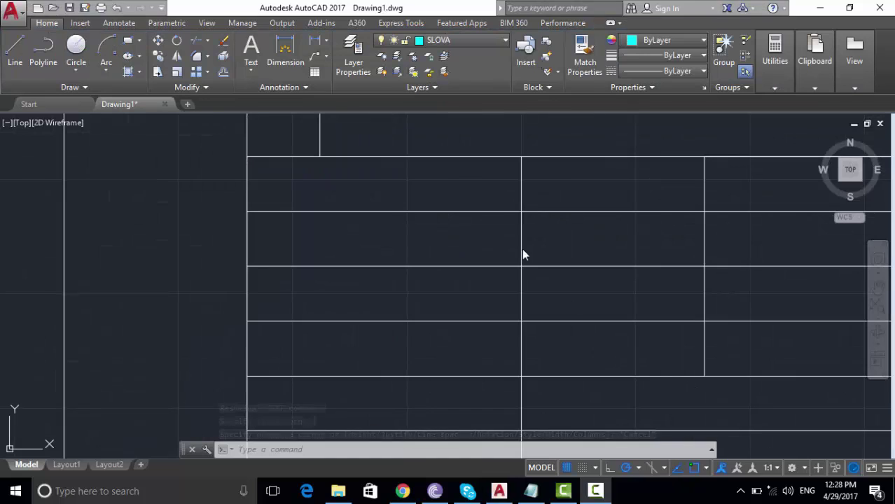
- Set the Standard text style to height 3 and oblique angle 15, and apply it
{"action": "left_click", "coordinate": [307, 88]}
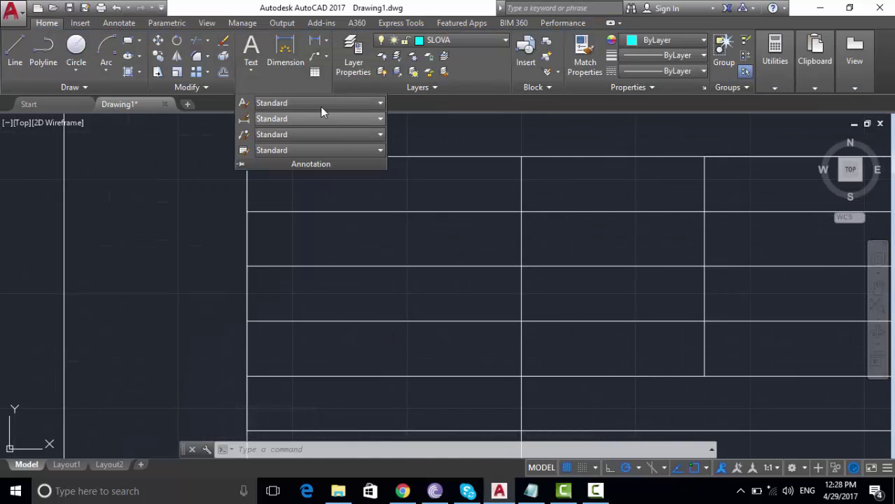
{"action": "left_click", "coordinate": [245, 105]}
{"action": "left_click", "coordinate": [554, 244]}
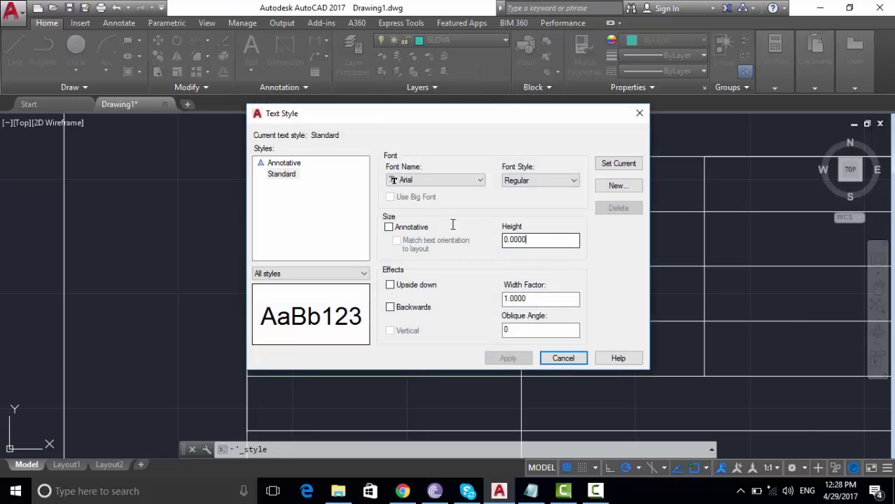
{"action": "key", "text": "ctrl+a"}
{"action": "type", "text": "3"}
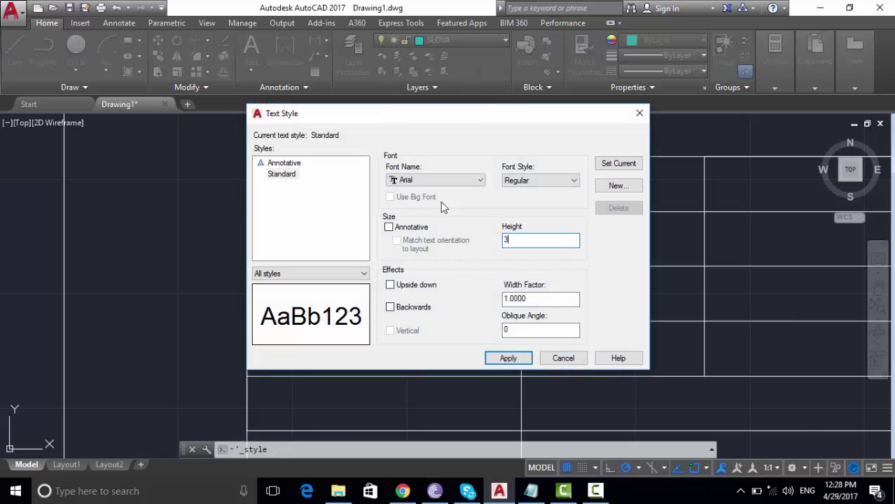
{"action": "double_click", "coordinate": [521, 331]}
{"action": "type", "text": "15"}
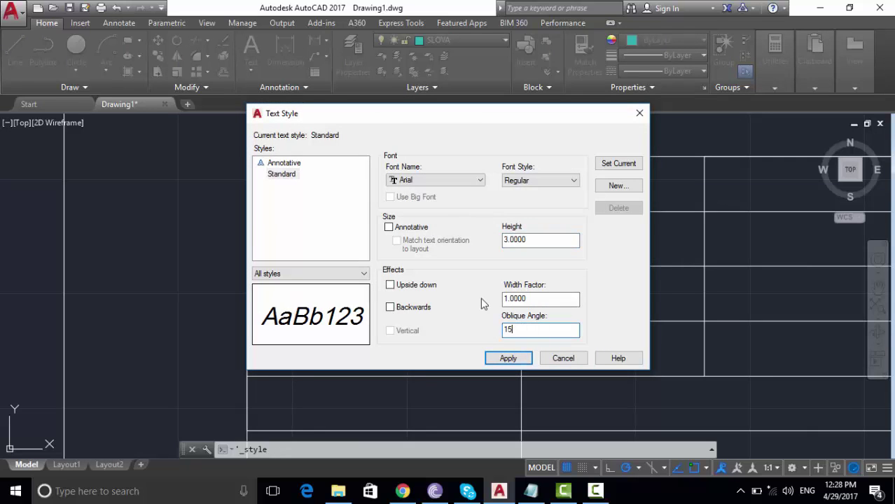
{"action": "left_click", "coordinate": [510, 358]}
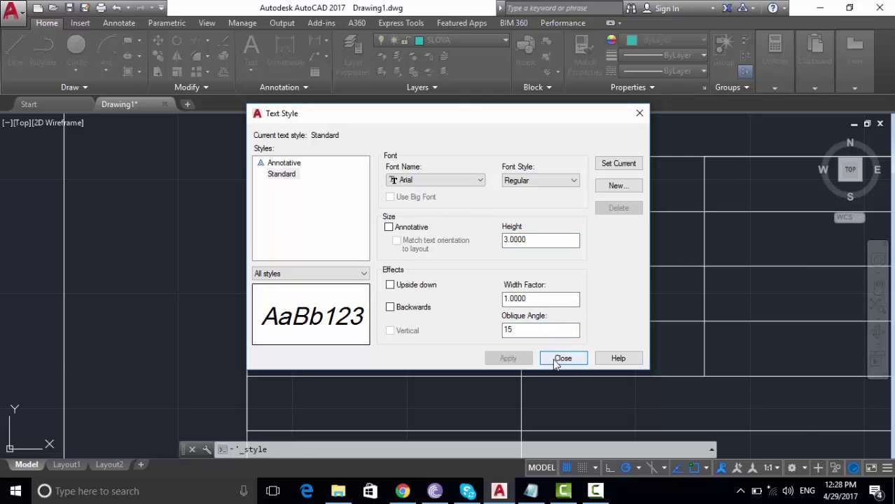
{"action": "left_click", "coordinate": [563, 358]}
- On layer SLOVA, define a multiline text box spanning the first cell of the title block's second row
{"action": "left_click", "coordinate": [504, 40]}
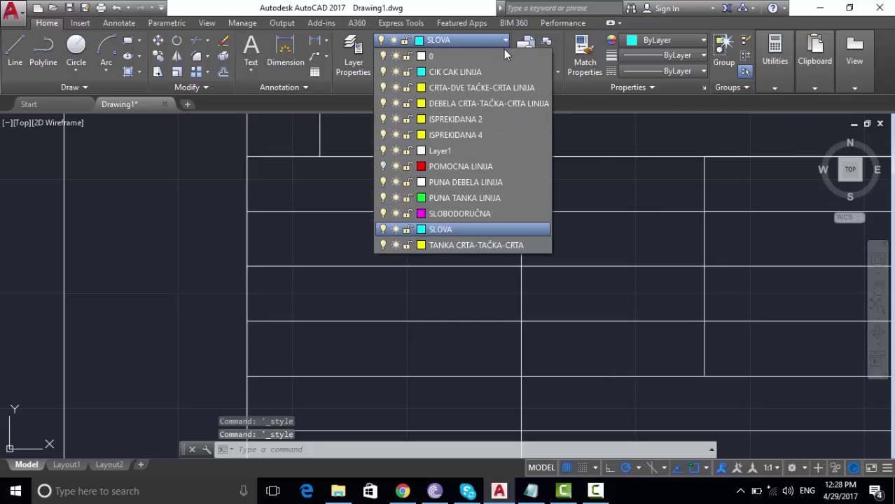
{"action": "left_click", "coordinate": [472, 229]}
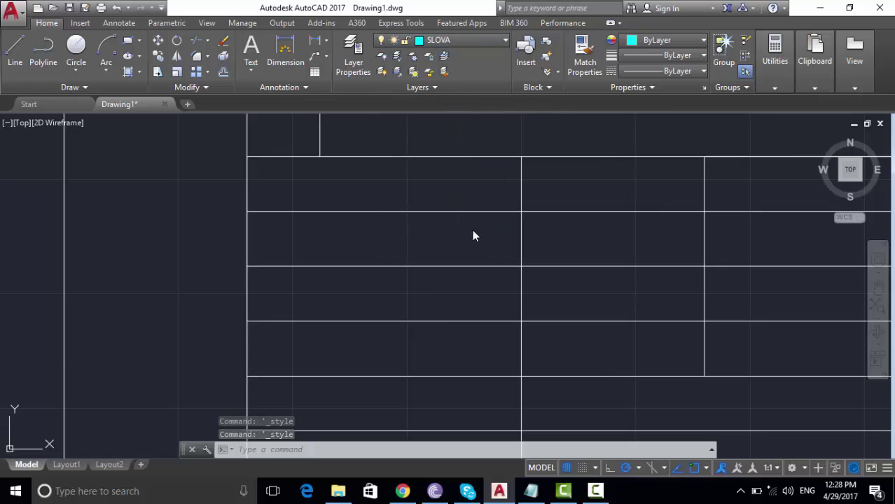
{"action": "left_click", "coordinate": [251, 69]}
{"action": "left_click", "coordinate": [254, 89]}
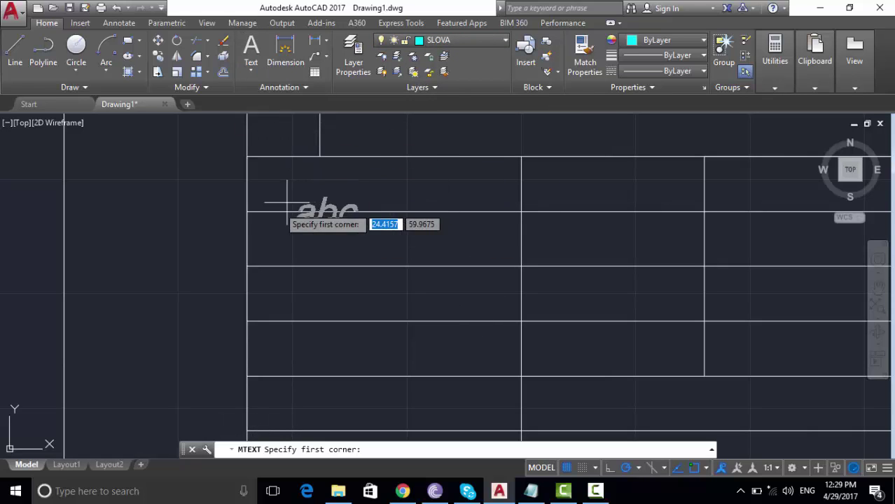
{"action": "left_click", "coordinate": [246, 212]}
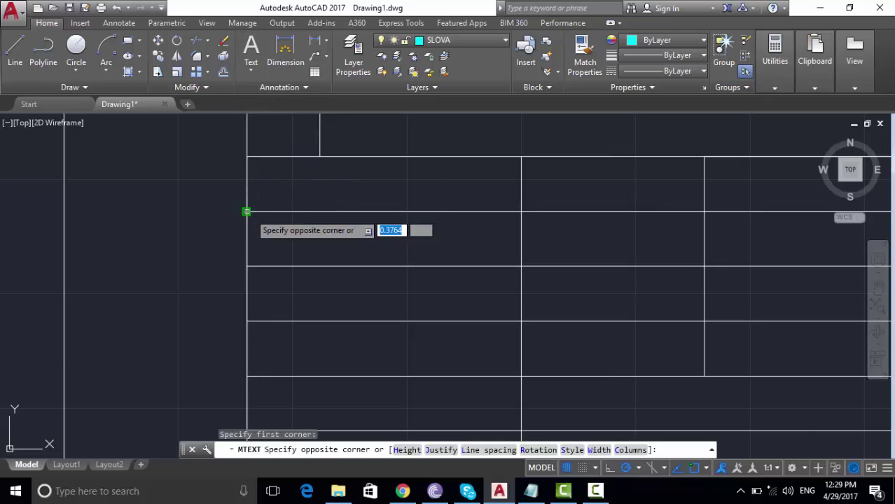
{"action": "left_click", "coordinate": [521, 265]}
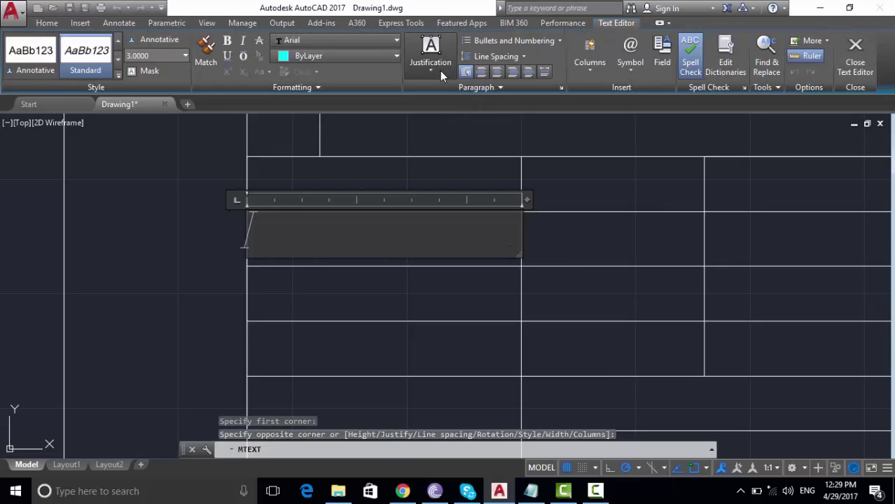
- Set the text justification to Middle Left and the first-line left indent to 2
{"action": "left_click", "coordinate": [439, 71]}
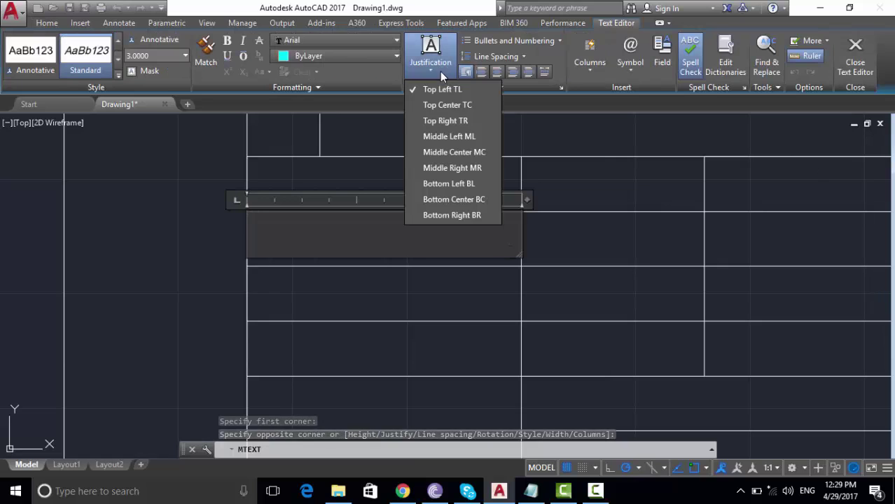
{"action": "left_click", "coordinate": [430, 137]}
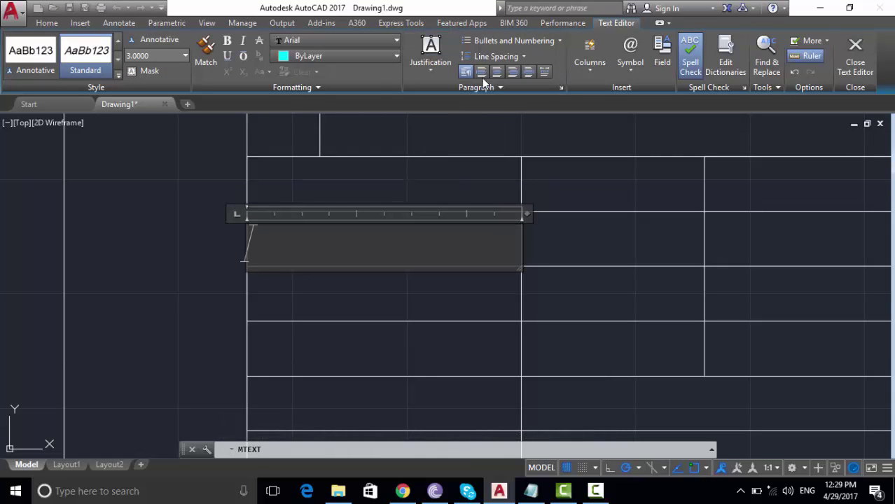
{"action": "left_click", "coordinate": [519, 56]}
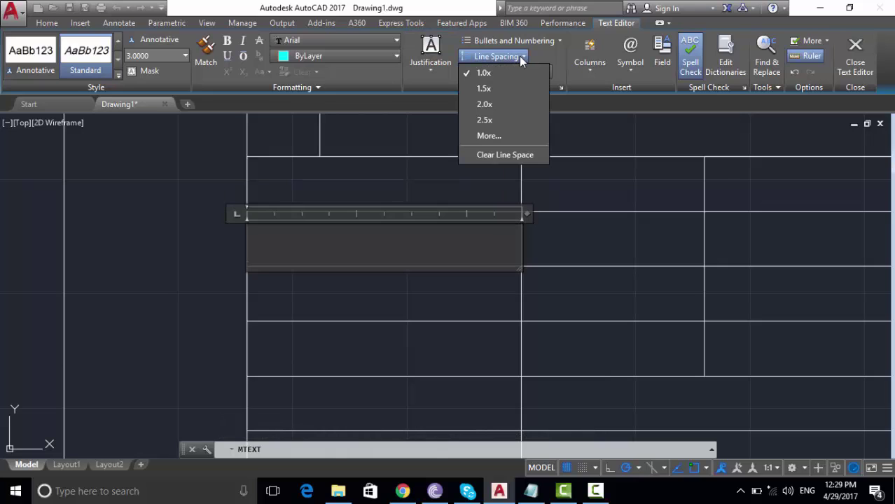
{"action": "left_click", "coordinate": [510, 134]}
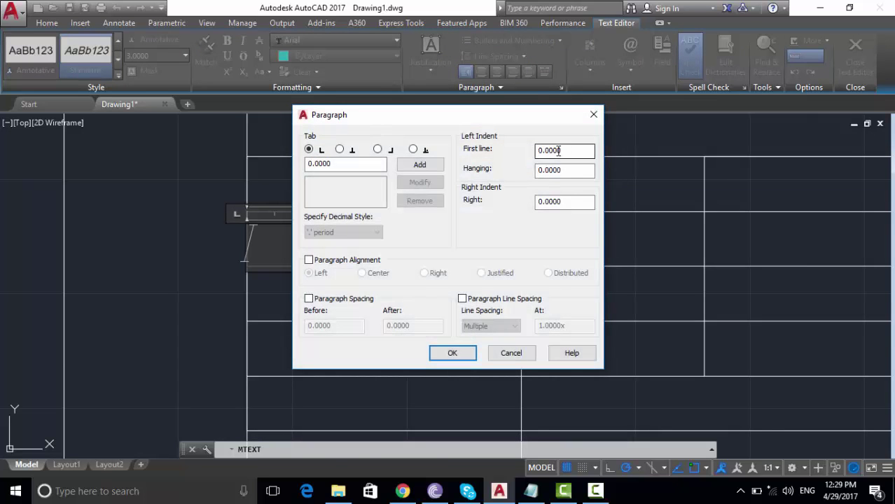
{"action": "double_click", "coordinate": [558, 151]}
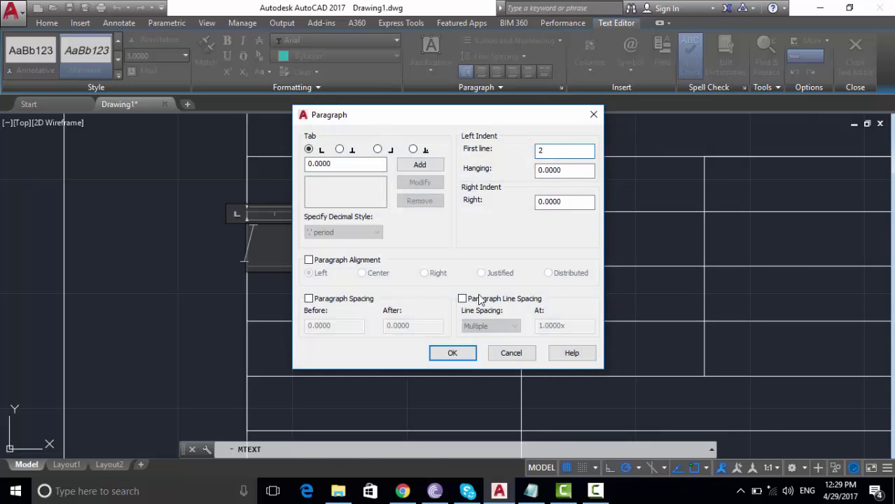
{"action": "left_click", "coordinate": [452, 353]}
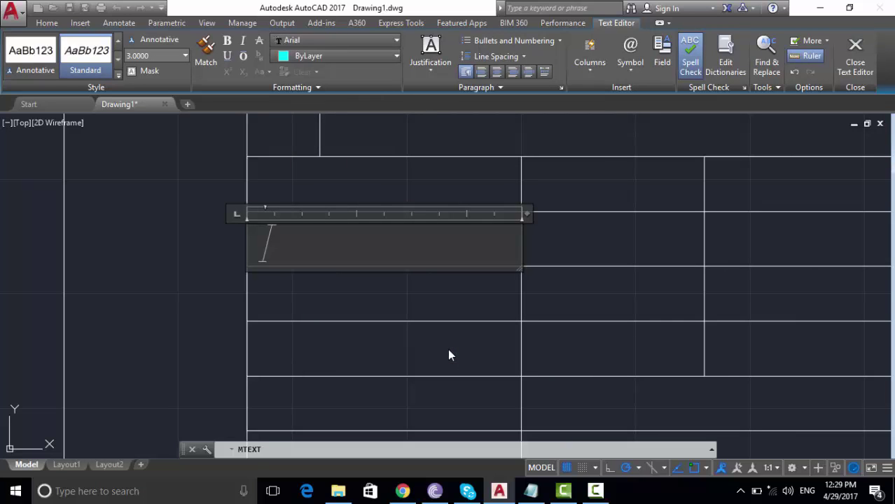
- Enter the label CRTAO in the title block cell and finish the text
{"action": "type", "text": "CRTA"}
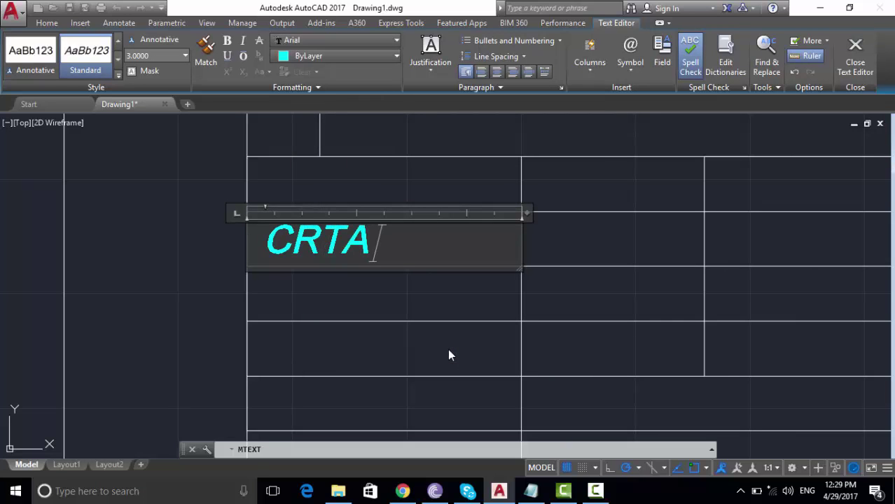
{"action": "type", "text": "O"}
{"action": "key", "text": "ctrl+Return"}
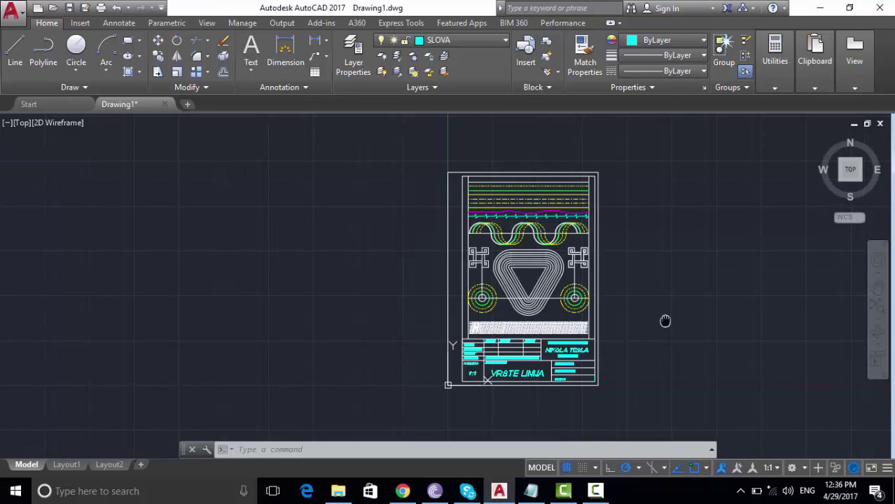
{"action": "middle_click", "coordinate": [666, 321]}
{"action": "middle_click", "coordinate": [665, 321]}
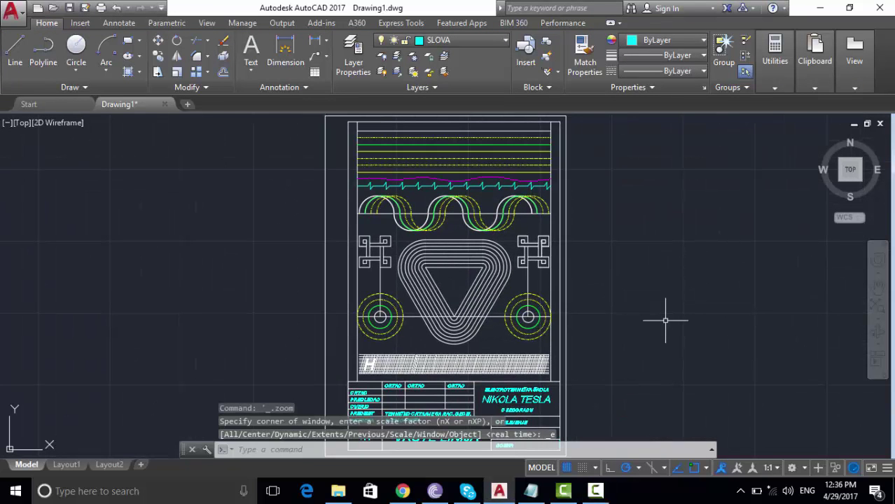
{"action": "left_click", "coordinate": [595, 491]}
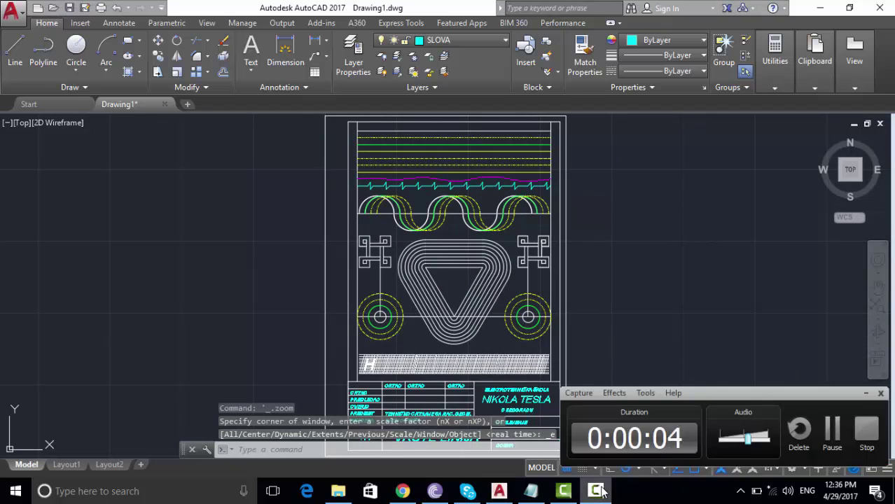